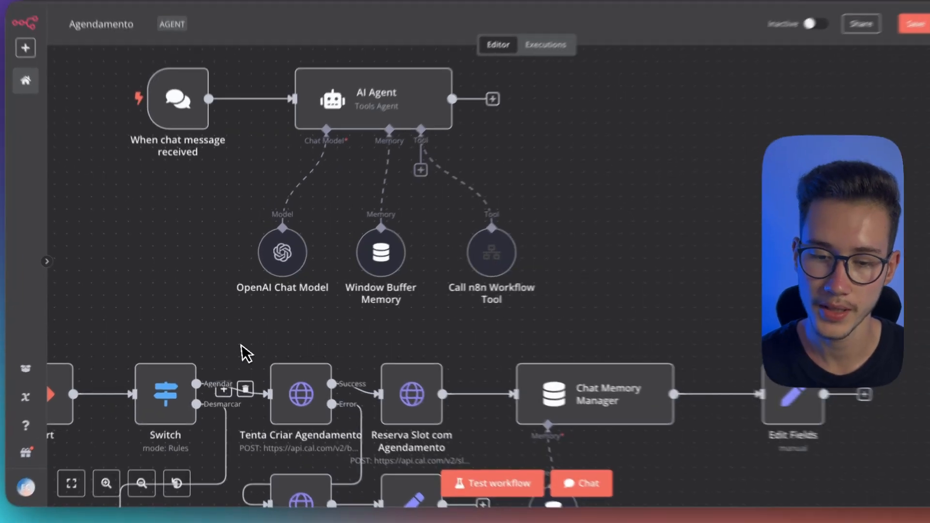
Look over the Agendamento workflow's AI Agent with its connected nodes and the scheduling branches below it
{"action": "left_click_drag", "start_coordinate": [231, 334], "coordinate": [382, 221]}
{"action": "left_click_drag", "start_coordinate": [169, 238], "coordinate": [271, 320]}
{"action": "left_click_drag", "start_coordinate": [312, 359], "coordinate": [219, 291]}
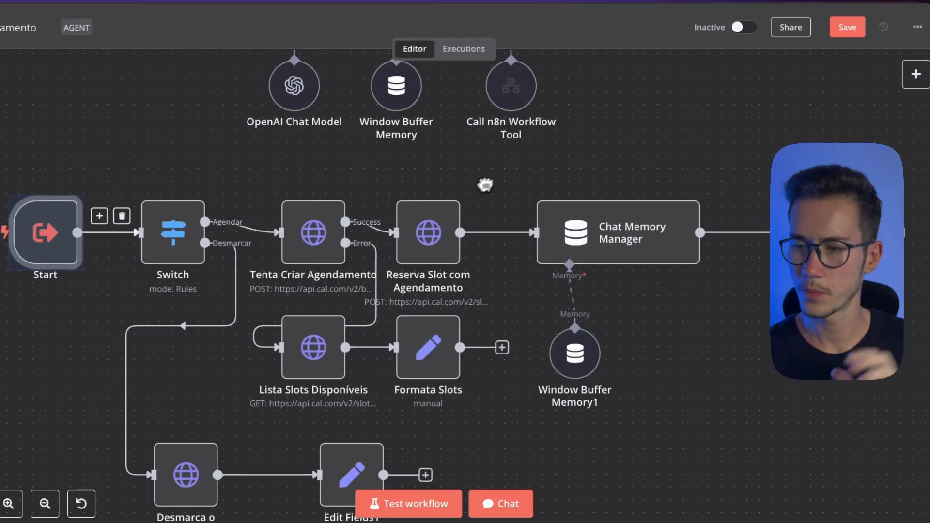
{"action": "left_click_drag", "start_coordinate": [614, 105], "coordinate": [669, 395]}
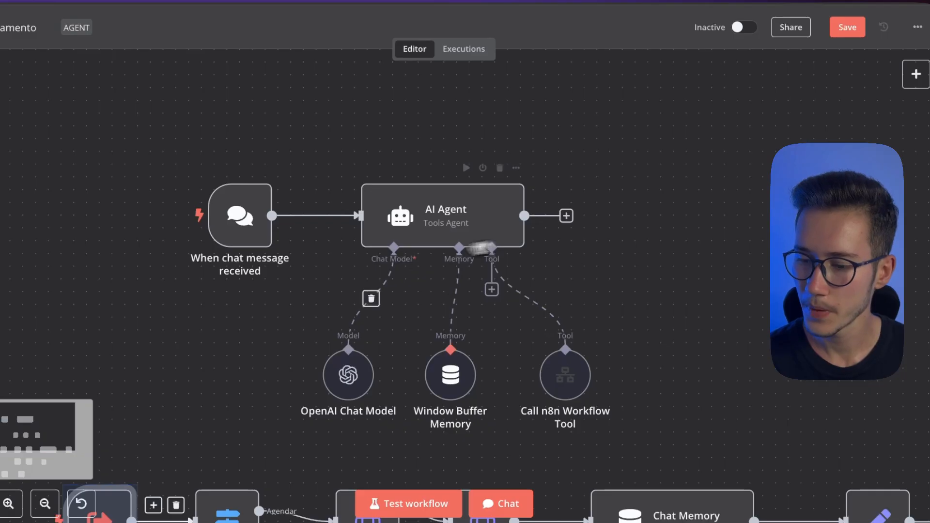
{"action": "mouse_move", "coordinate": [464, 204]}
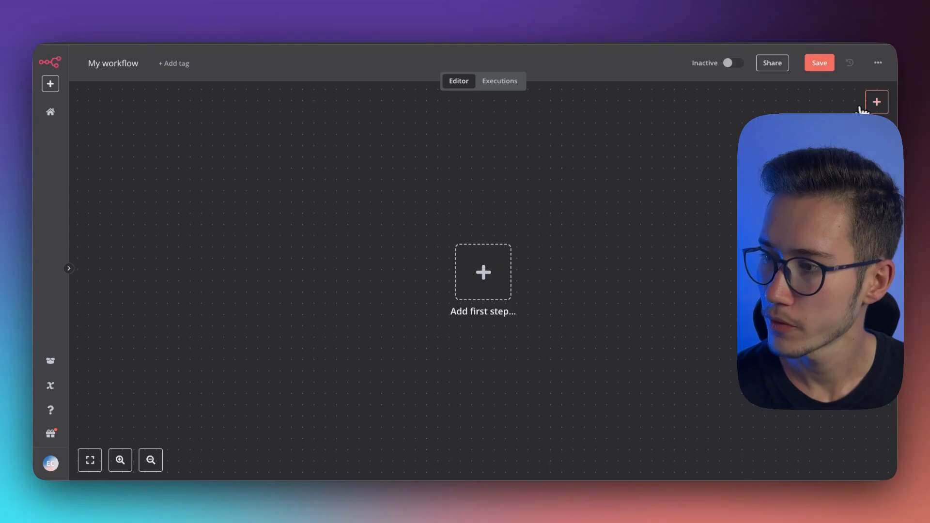
Add an AI Agent node as the first step of the new empty workflow and return to the canvas
{"action": "left_click", "coordinate": [877, 102]}
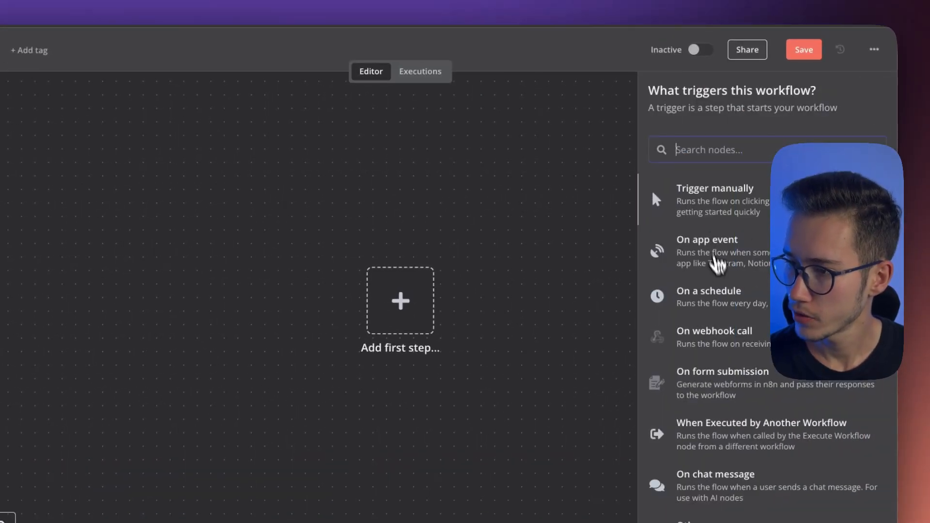
{"action": "type", "text": "ai"}
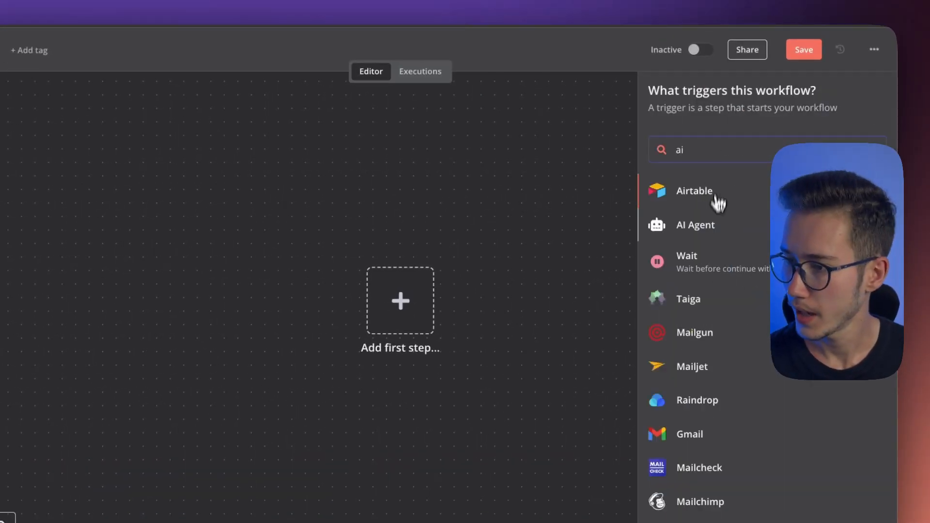
{"action": "left_click", "coordinate": [697, 224]}
{"action": "key", "text": "Escape"}
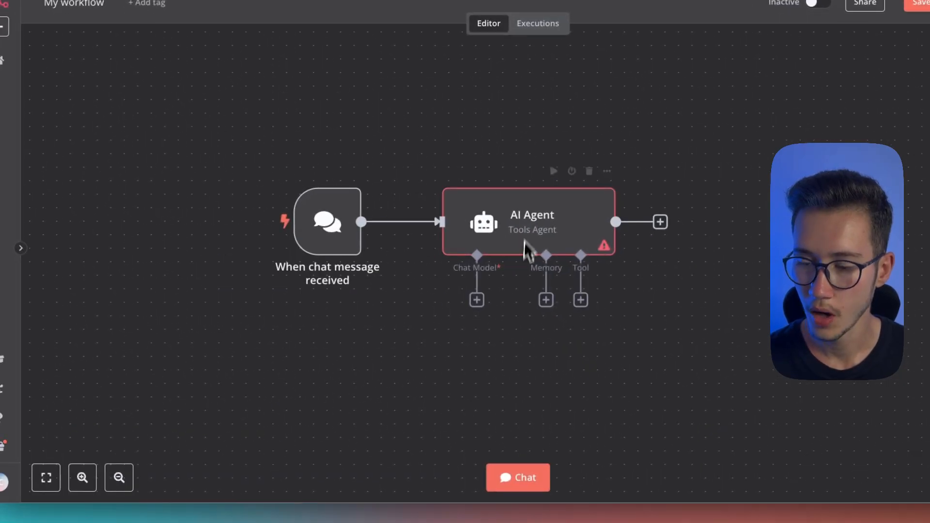
Open the workflow's test chat to view it and hide it again
{"action": "mouse_move", "coordinate": [319, 223]}
{"action": "left_mouse_down"}
{"action": "mouse_move", "coordinate": [319, 196]}
{"action": "mouse_move", "coordinate": [333, 223]}
{"action": "left_mouse_up"}
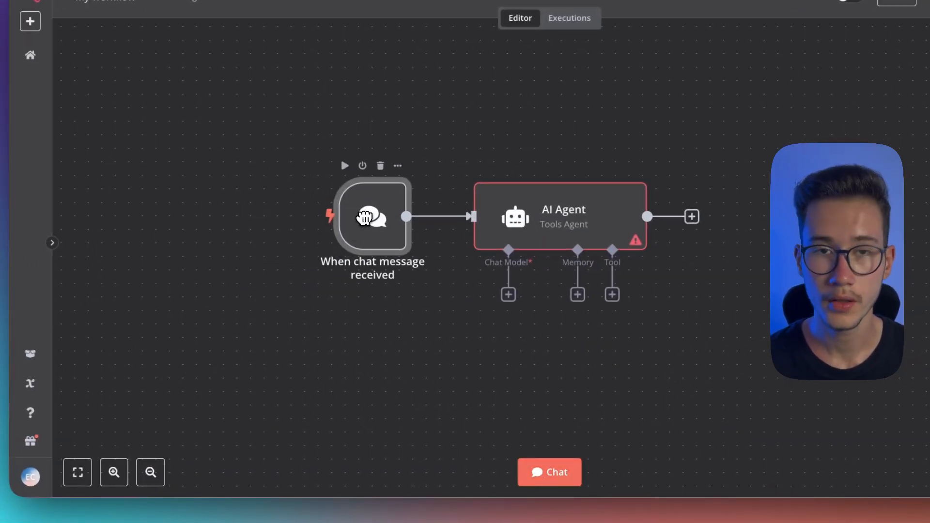
{"action": "left_click", "coordinate": [542, 469]}
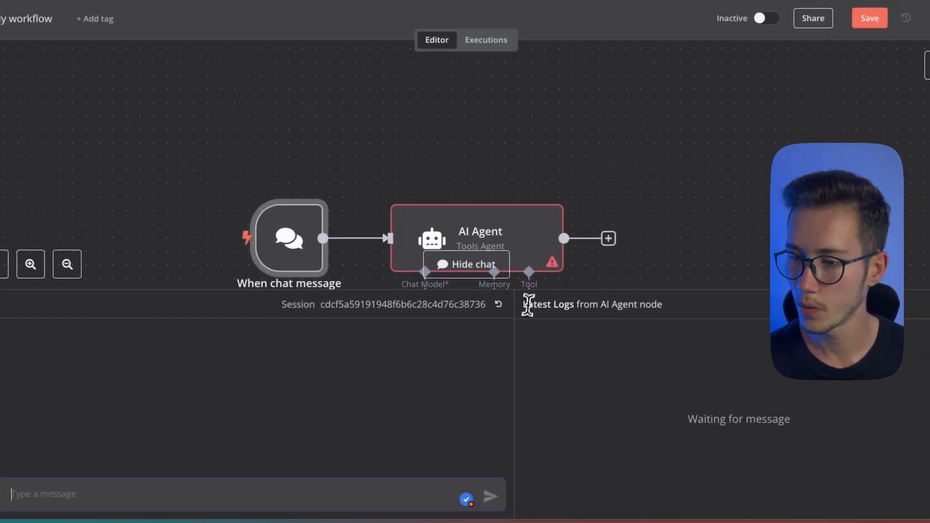
{"action": "left_click", "coordinate": [564, 237]}
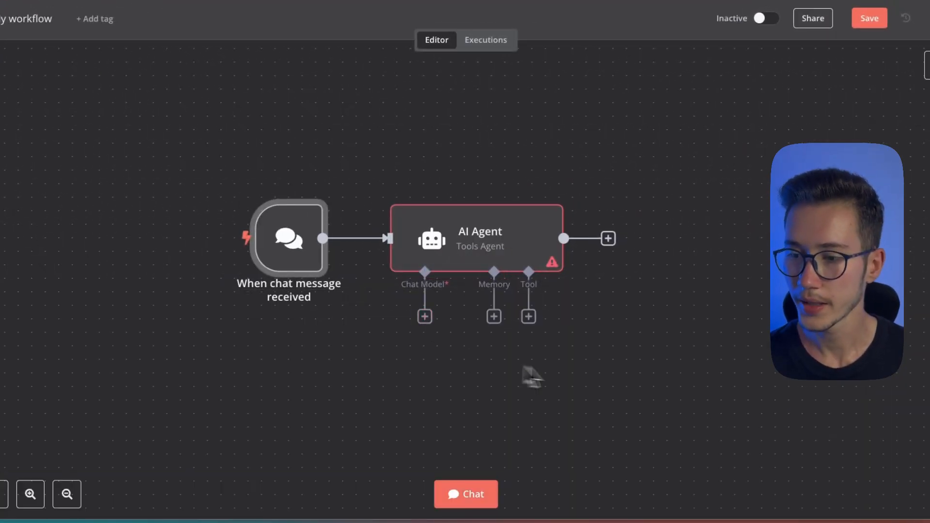
{"action": "left_click_drag", "start_coordinate": [660, 373], "coordinate": [355, 176]}
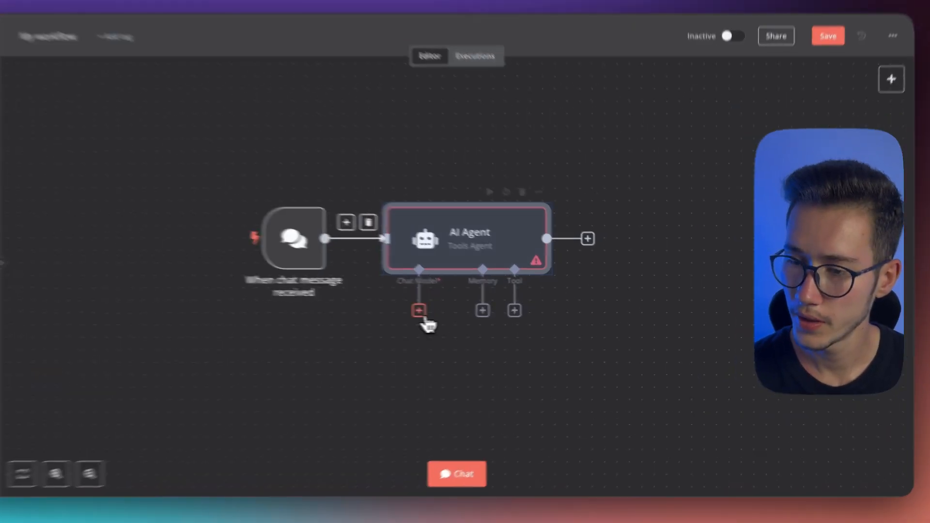
Attach an OpenAI Chat Model to the AI Agent, keeping gpt-4o-mini as the model, and shift its node further left below the agent
{"action": "left_click", "coordinate": [449, 311]}
{"action": "scroll", "coordinate": [738, 320], "scroll_direction": "down", "scroll_amount": 2}
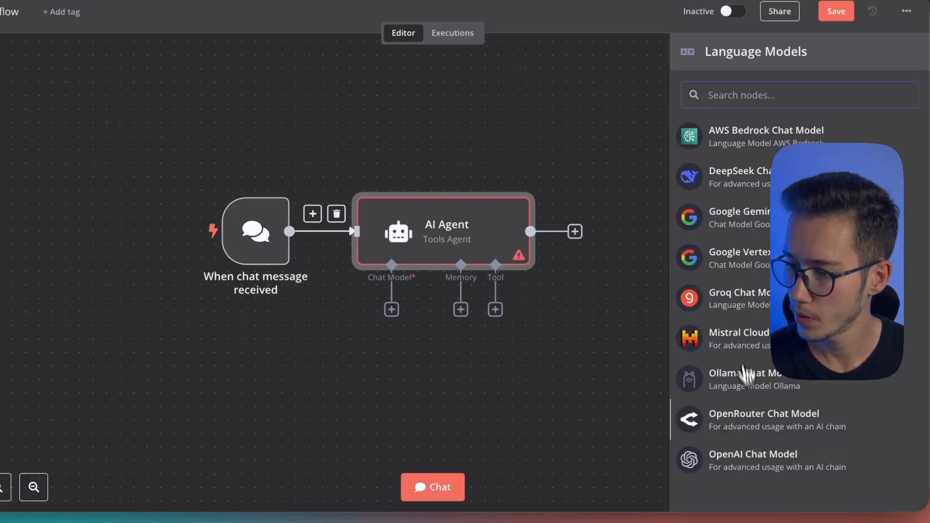
{"action": "left_click", "coordinate": [751, 451]}
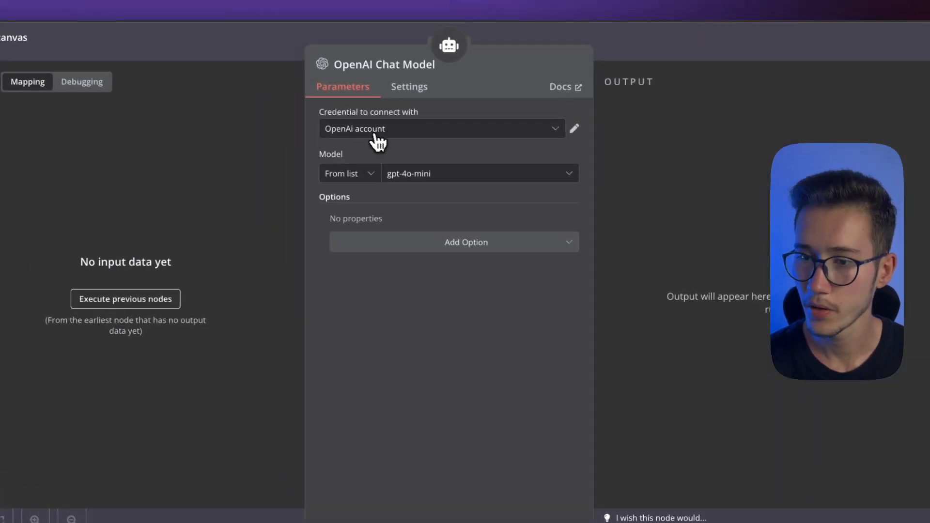
{"action": "left_click", "coordinate": [431, 180]}
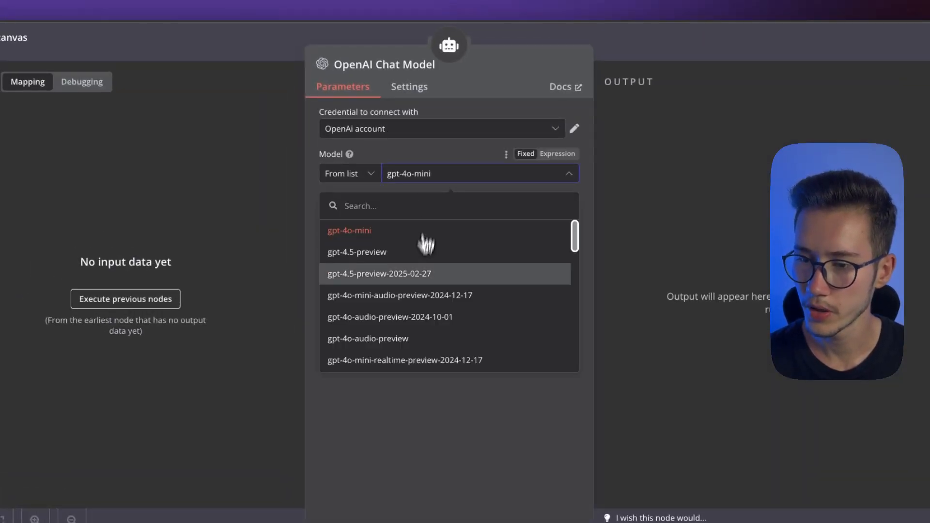
{"action": "scroll", "coordinate": [424, 281], "scroll_direction": "down", "scroll_amount": 5}
{"action": "scroll", "coordinate": [424, 290], "scroll_direction": "up", "scroll_amount": 5}
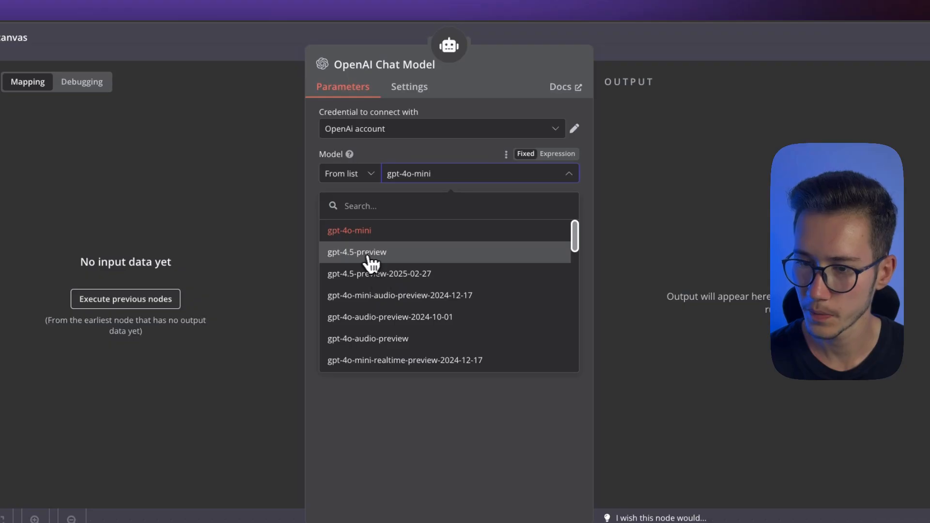
{"action": "left_click", "coordinate": [655, 55]}
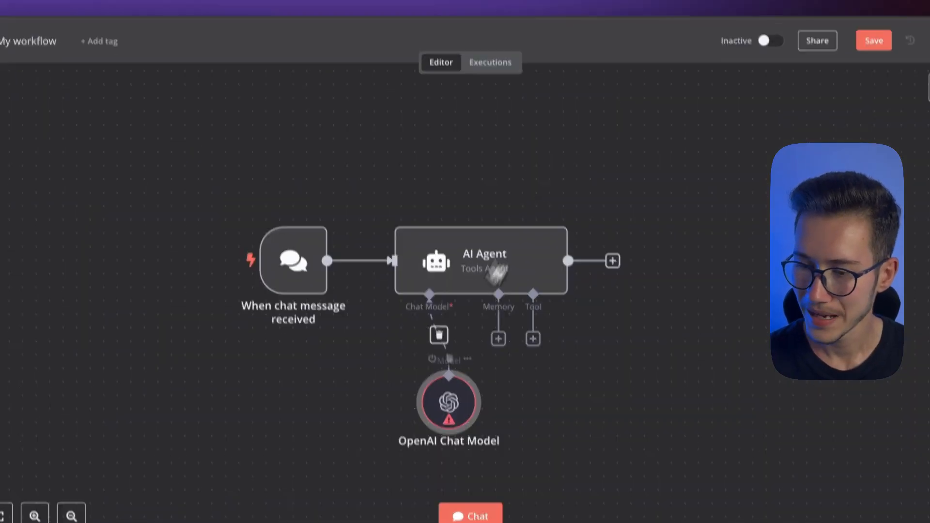
{"action": "left_click_drag", "start_coordinate": [461, 406], "coordinate": [380, 405]}
{"action": "scroll", "coordinate": [377, 317], "scroll_direction": "down", "scroll_amount": 2}
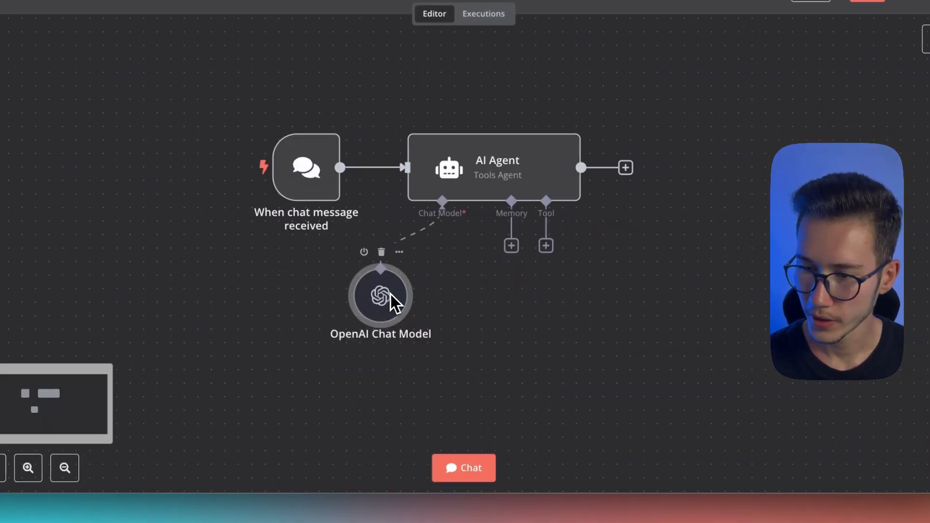
Send the test message "oi" to the AI Agent in the workflow chat
{"action": "left_click", "coordinate": [472, 458]}
{"action": "type", "text": "oi"}
{"action": "key", "text": "Return"}
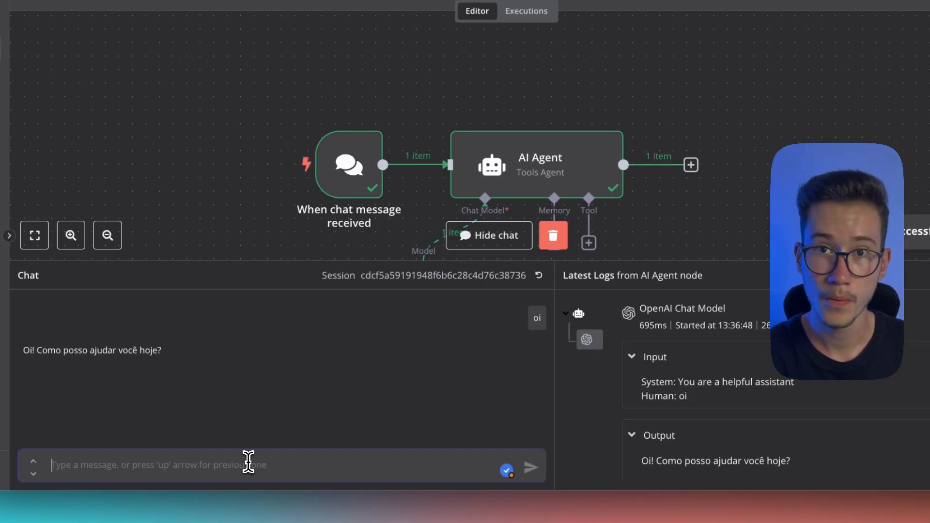
{"action": "left_click_drag", "start_coordinate": [752, 198], "coordinate": [767, 113]}
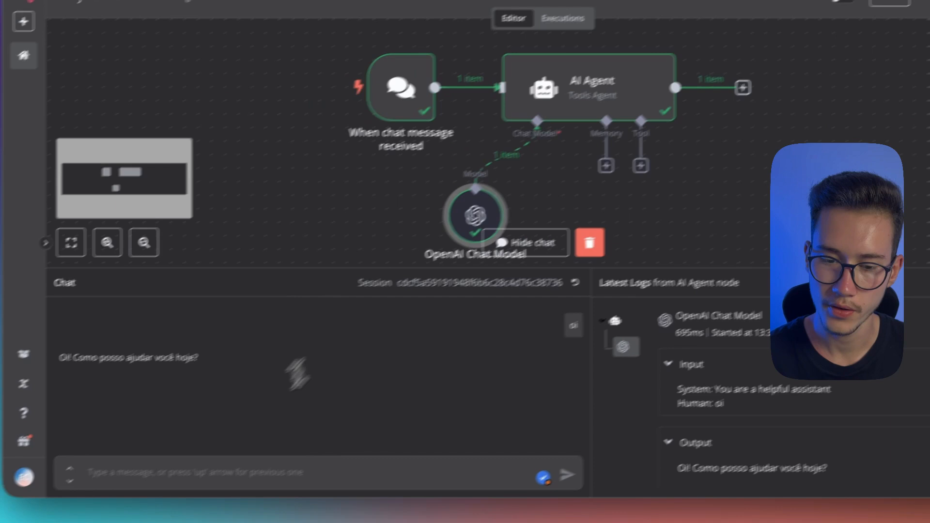
Test the agent's recall by sending a chat message that introduces a first name and then asking "qual meu nome"
{"action": "left_click", "coordinate": [187, 469]}
{"action": "type", "text": "oi meu"}
{"action": "type", "text": "nome é eduardo"}
{"action": "key", "text": "Return"}
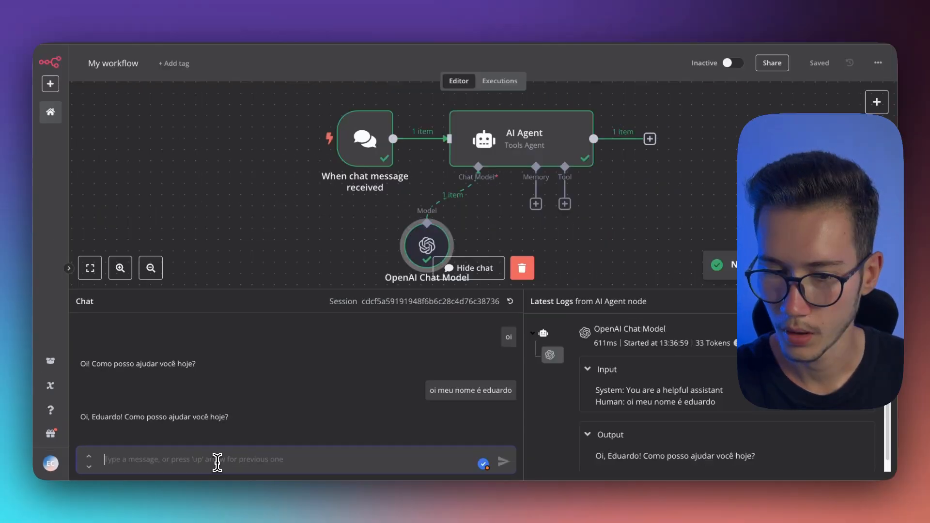
{"action": "type", "text": "qual meu nome"}
{"action": "key", "text": "Return"}
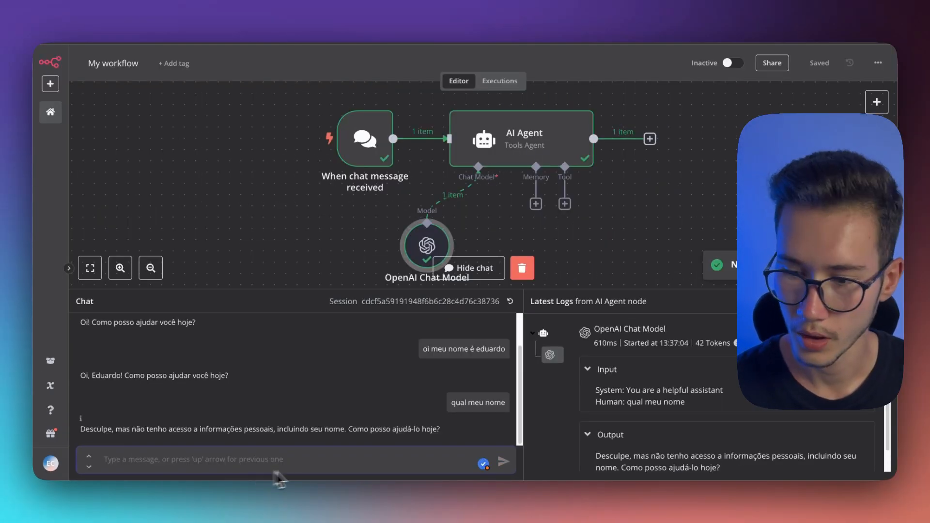
Review the name messages in the chat, then clear the execution data and hide the chat
{"action": "triple_click", "coordinate": [149, 426]}
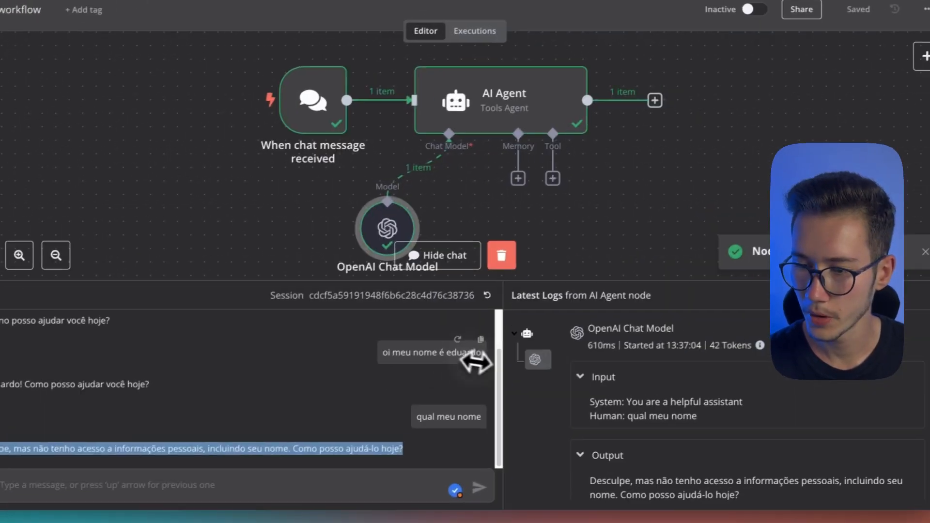
{"action": "left_click_drag", "start_coordinate": [388, 352], "coordinate": [450, 353]}
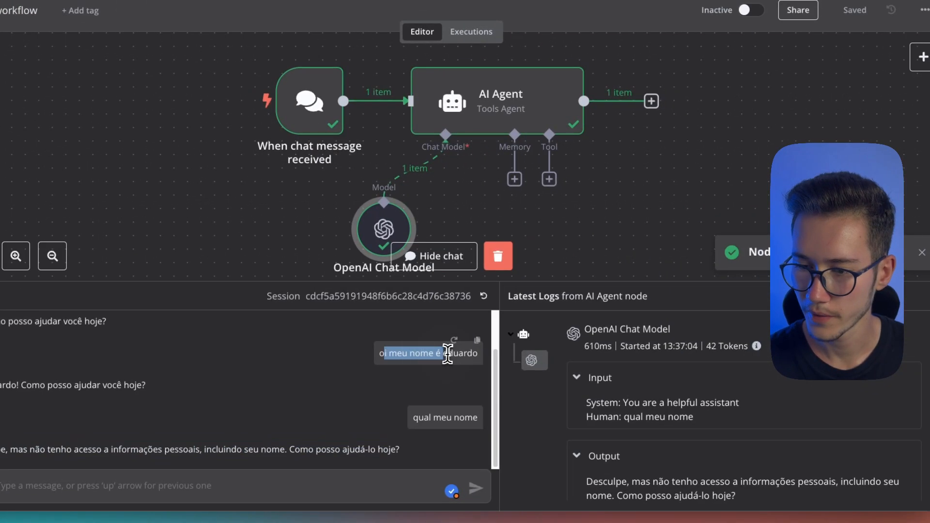
{"action": "left_click", "coordinate": [497, 258]}
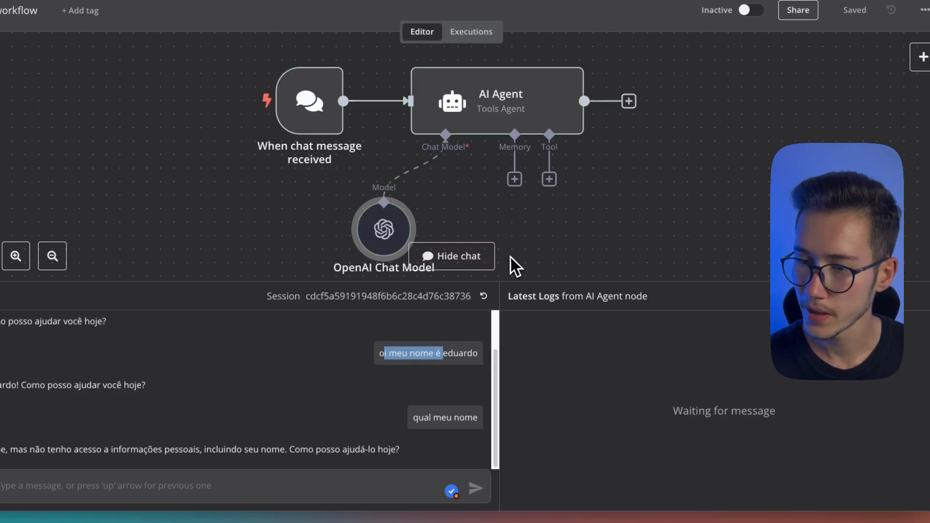
{"action": "left_click", "coordinate": [453, 256]}
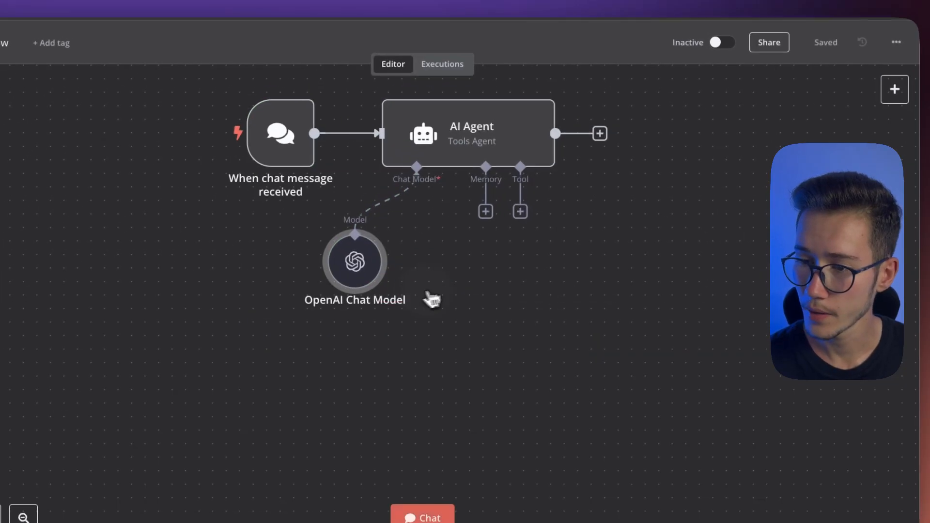
Attach a Redis Chat Memory node to the AI Agent's memory input, using the Redis Interno credential
{"action": "left_click", "coordinate": [486, 212]}
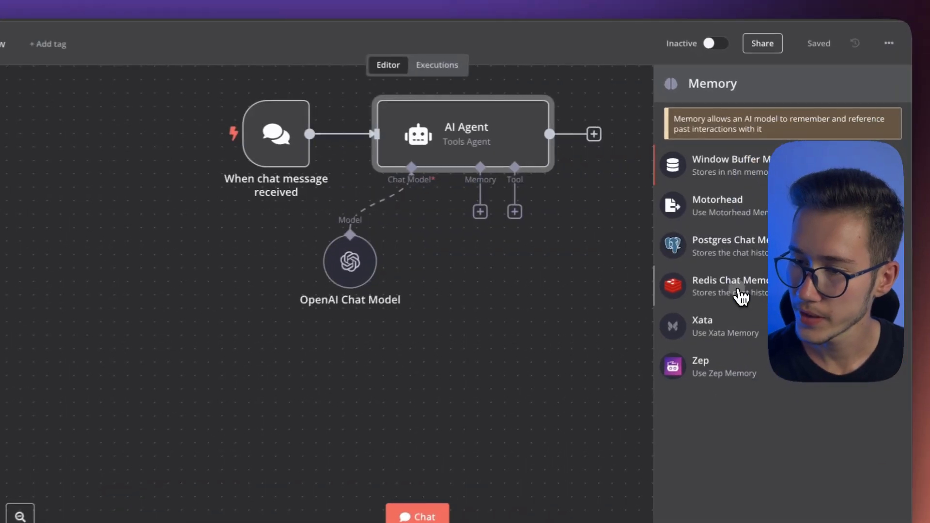
{"action": "left_click", "coordinate": [749, 267]}
{"action": "left_click", "coordinate": [499, 136]}
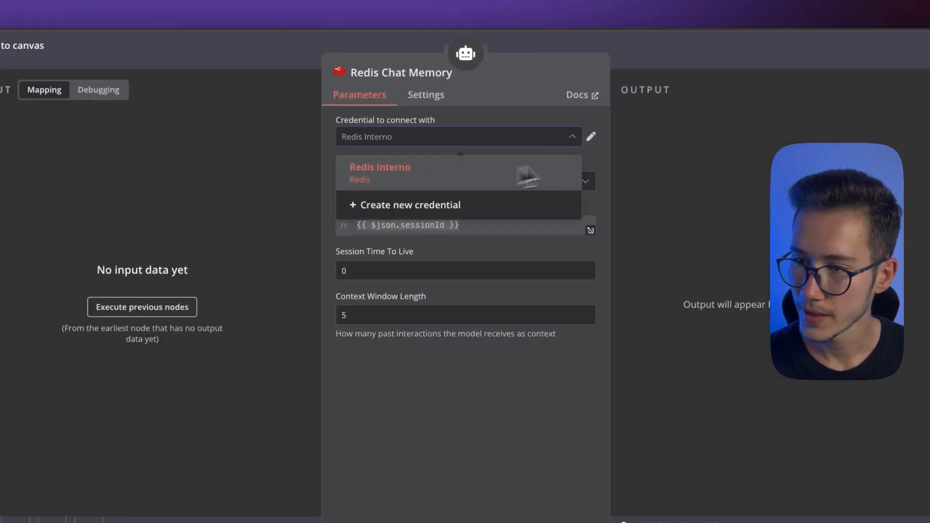
Examine the Redis Interno credential's connection settings, including password, user, host, port and database number
{"action": "left_click", "coordinate": [592, 138]}
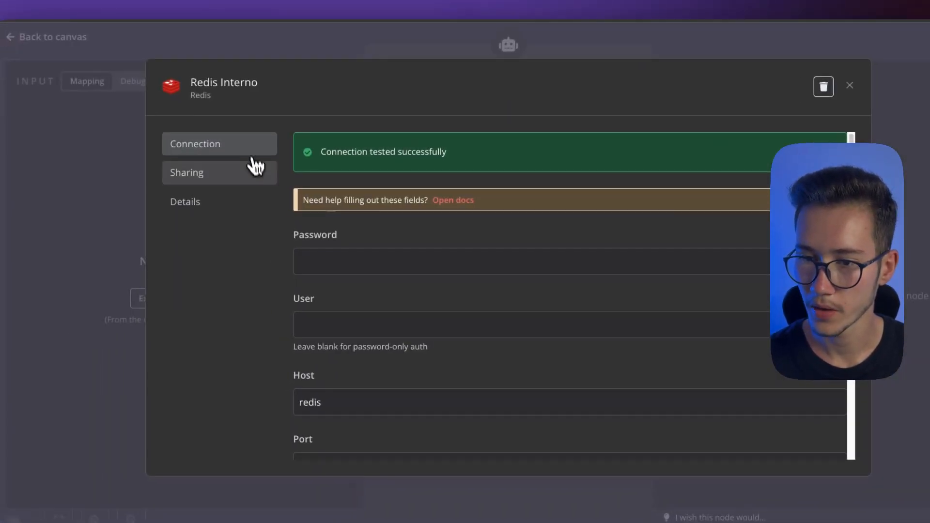
{"action": "scroll", "coordinate": [509, 269], "scroll_direction": "down", "scroll_amount": 3}
{"action": "scroll", "coordinate": [508, 270], "scroll_direction": "up", "scroll_amount": 4}
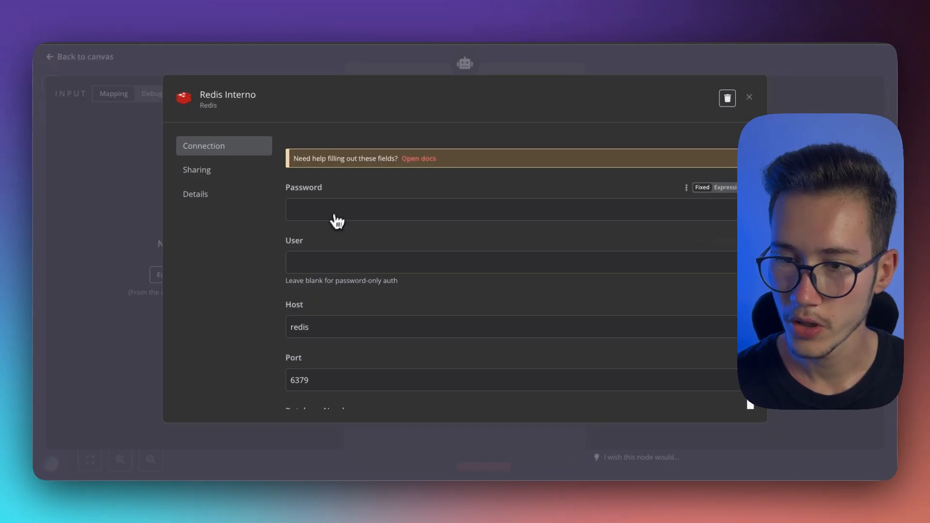
{"action": "scroll", "coordinate": [369, 269], "scroll_direction": "down", "scroll_amount": 2}
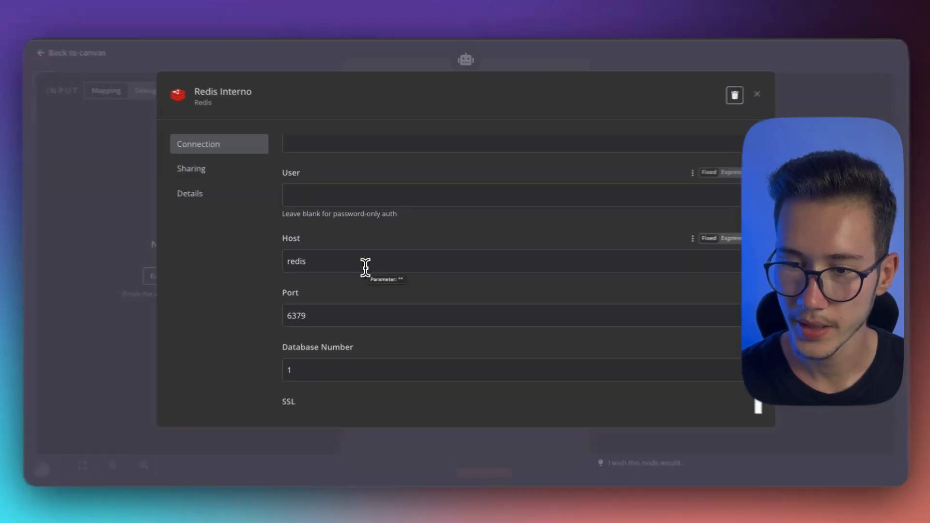
{"action": "left_click_drag", "start_coordinate": [365, 266], "coordinate": [280, 275]}
{"action": "scroll", "coordinate": [393, 269], "scroll_direction": "down", "scroll_amount": 2}
{"action": "left_click", "coordinate": [318, 237]}
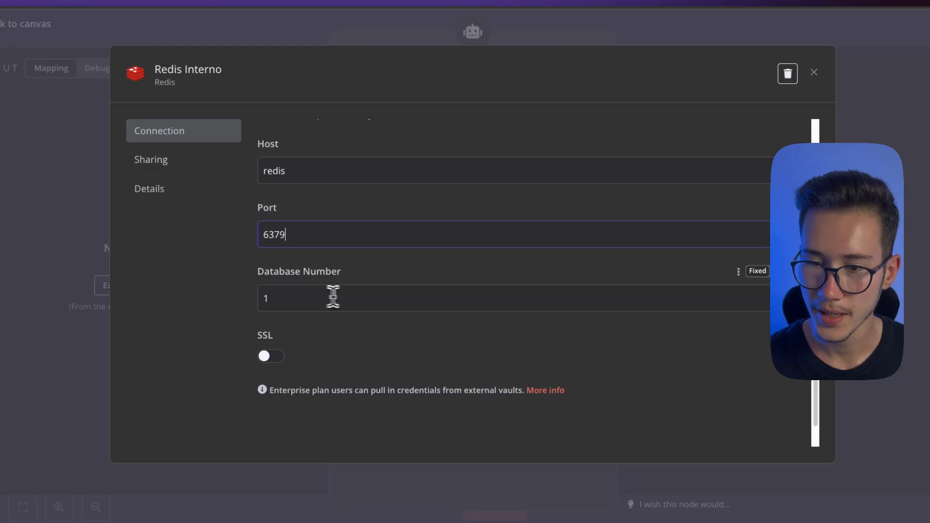
{"action": "left_click_drag", "start_coordinate": [347, 304], "coordinate": [258, 304]}
{"action": "scroll", "coordinate": [436, 281], "scroll_direction": "up", "scroll_amount": 5}
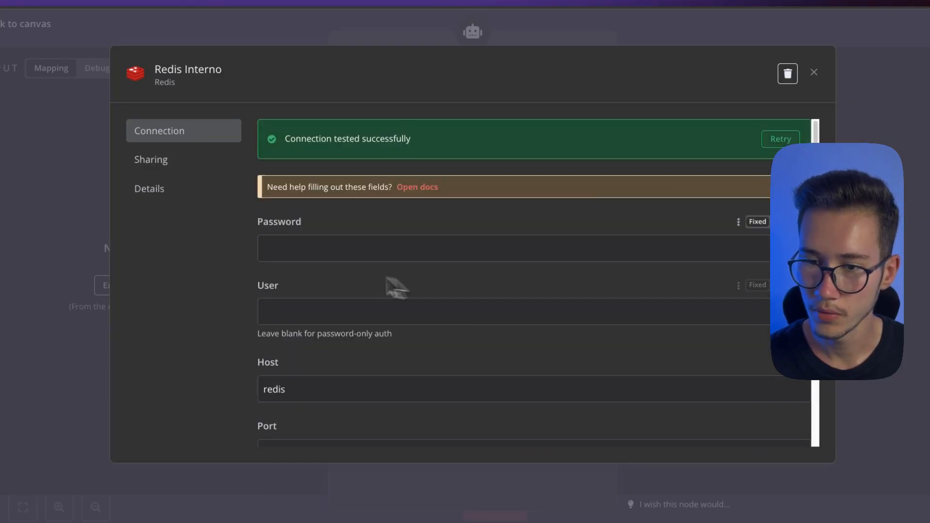
Retry the connection test of the Redis Interno credential and close its settings
{"action": "left_click", "coordinate": [780, 139]}
{"action": "scroll", "coordinate": [446, 349], "scroll_direction": "down", "scroll_amount": 5}
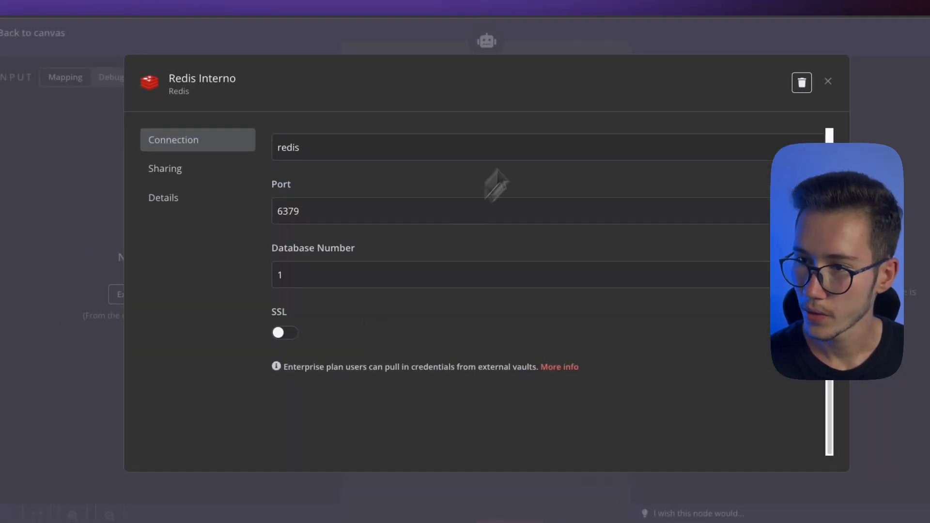
{"action": "left_click", "coordinate": [532, 61]}
{"action": "left_click", "coordinate": [579, 63]}
Set the Redis Chat Memory node's context window length to 15
{"action": "double_click", "coordinate": [527, 284]}
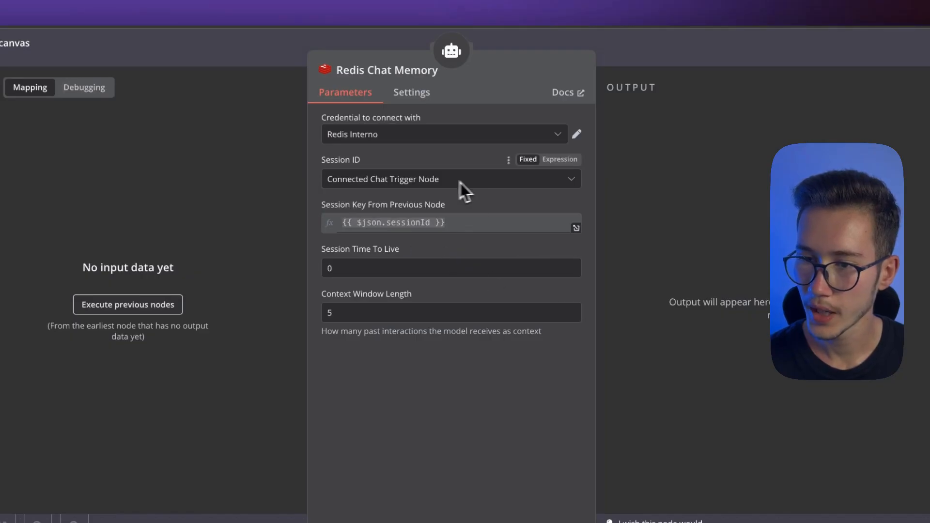
{"action": "left_click", "coordinate": [387, 314]}
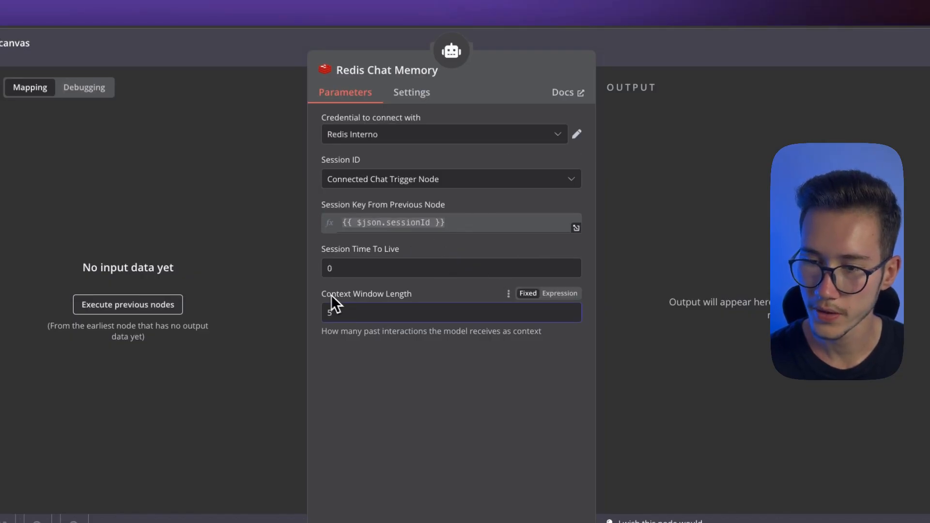
{"action": "left_click_drag", "start_coordinate": [331, 296], "coordinate": [409, 297]}
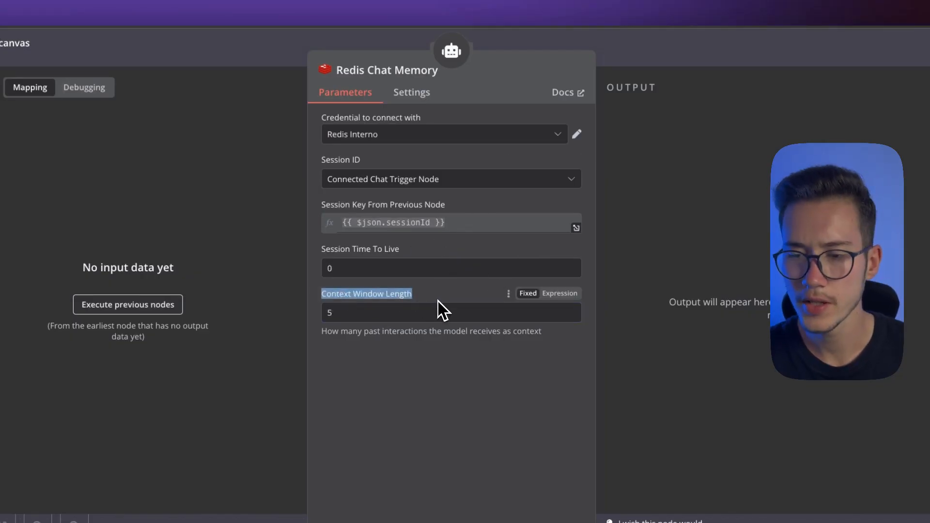
{"action": "left_click", "coordinate": [380, 314]}
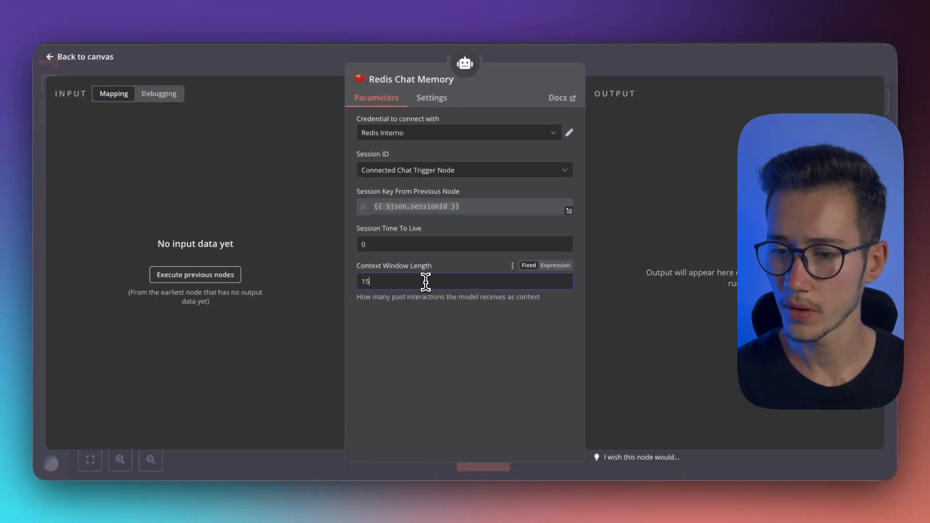
Set the Redis Chat Memory node's context window length to 10
{"action": "left_click", "coordinate": [456, 326]}
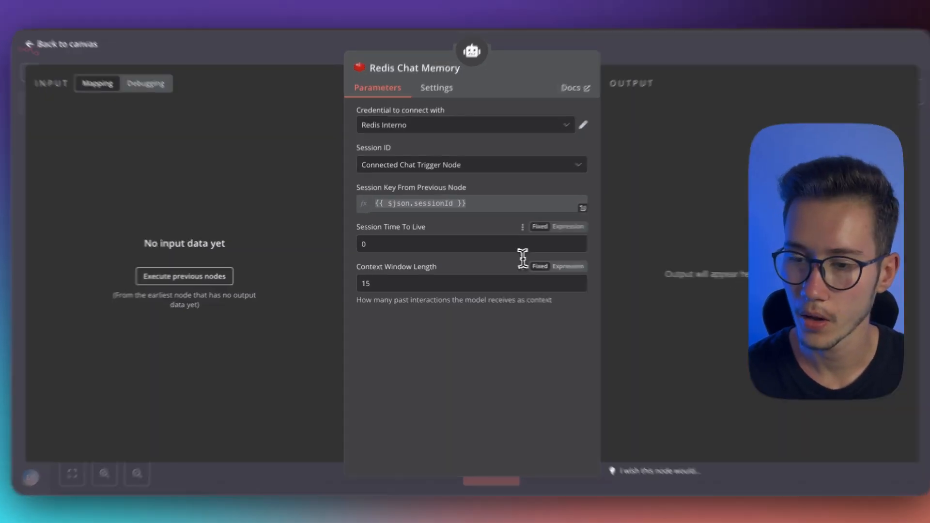
{"action": "double_click", "coordinate": [400, 276]}
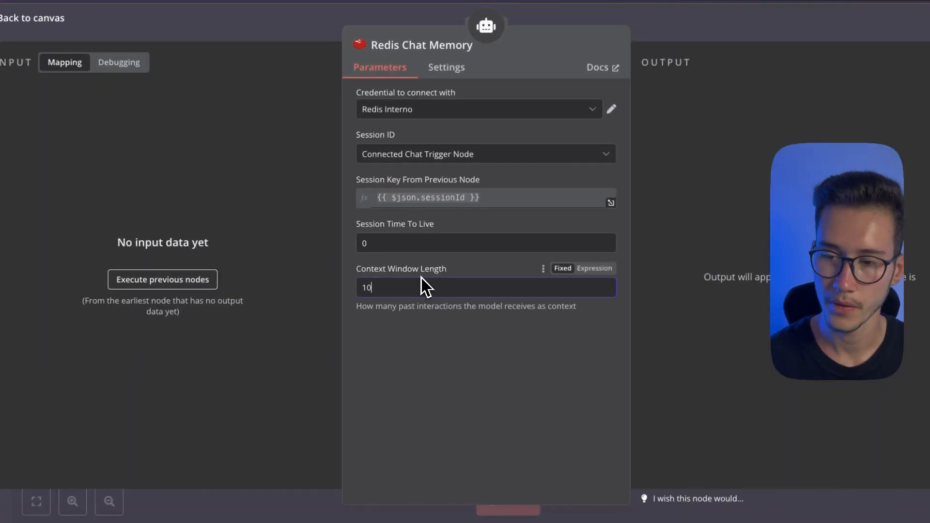
Try a session time to live of 600 seconds on the Redis Chat Memory node and restore it to 0
{"action": "left_click_drag", "start_coordinate": [355, 225], "coordinate": [384, 228]}
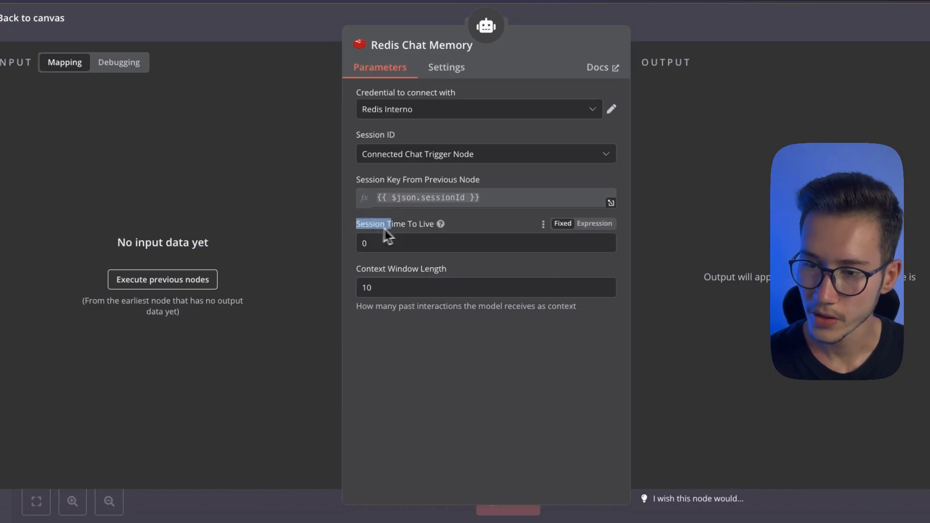
{"action": "left_click", "coordinate": [427, 238]}
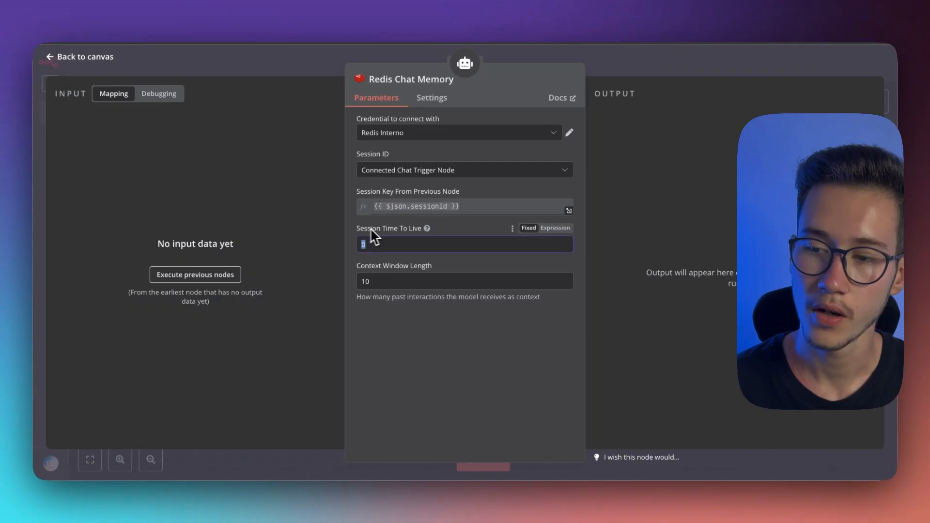
{"action": "mouse_move", "coordinate": [441, 223]}
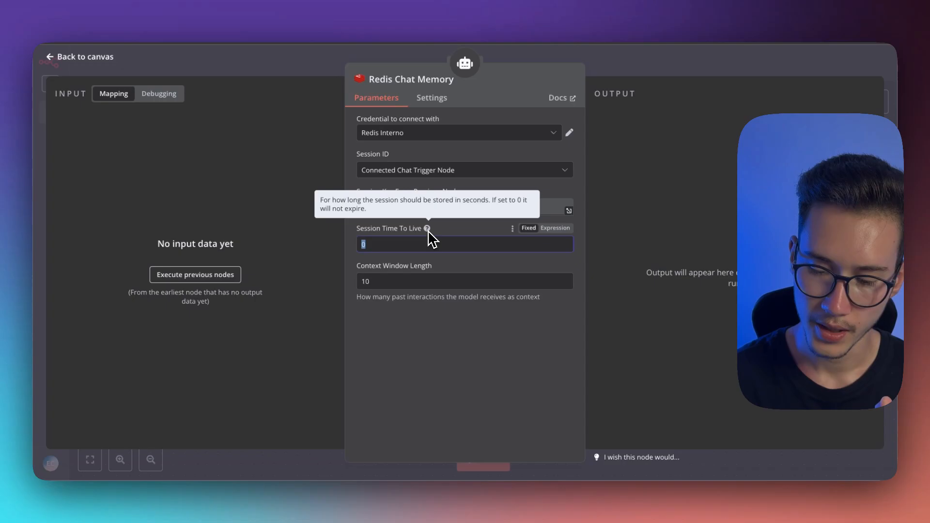
{"action": "type", "text": "600"}
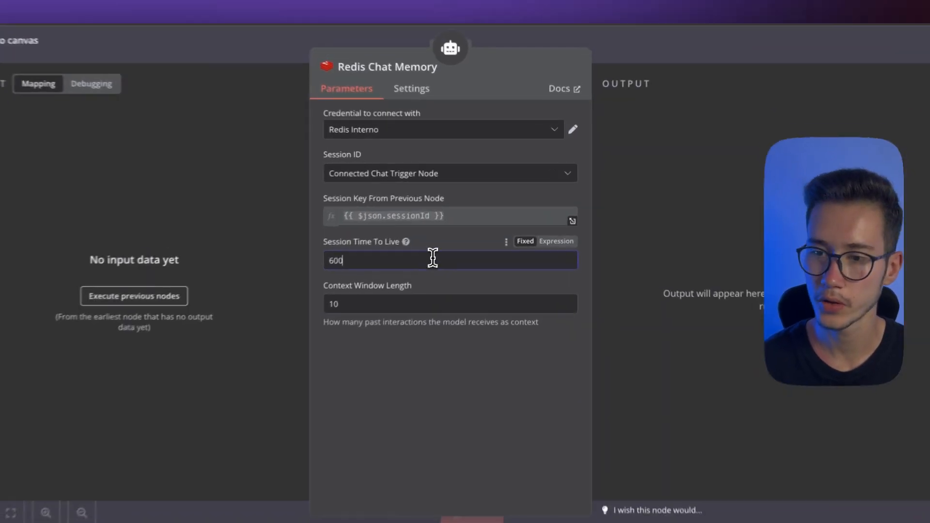
{"action": "left_click_drag", "start_coordinate": [445, 245], "coordinate": [333, 238]}
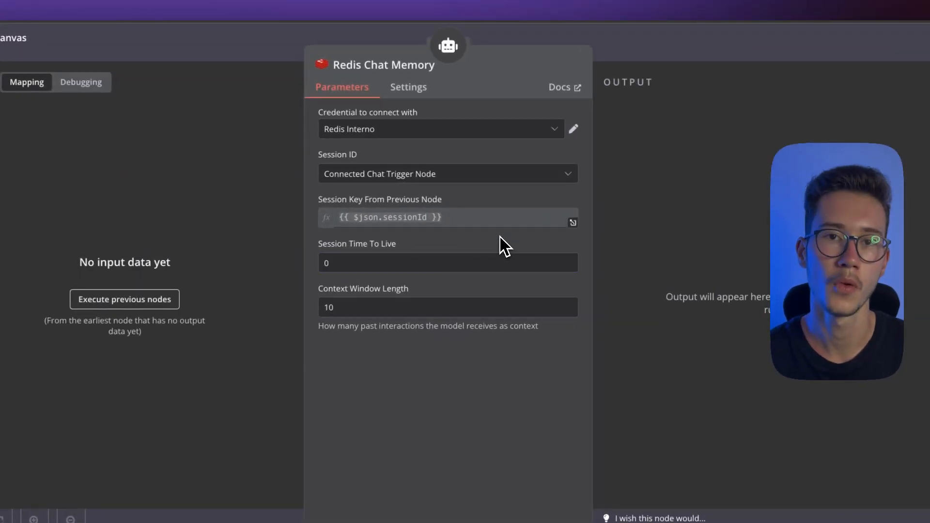
Start a fresh session in the workflow chat, send a message stating the user's first name, and ask "qual o meu nome"
{"action": "left_click", "coordinate": [696, 51]}
{"action": "left_click", "coordinate": [468, 516]}
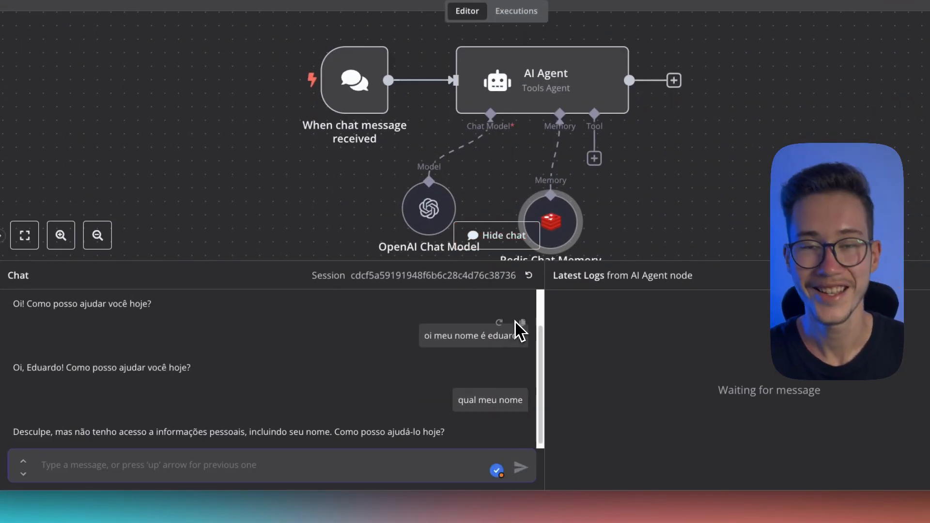
{"action": "scroll", "coordinate": [509, 322], "scroll_direction": "up", "scroll_amount": 1}
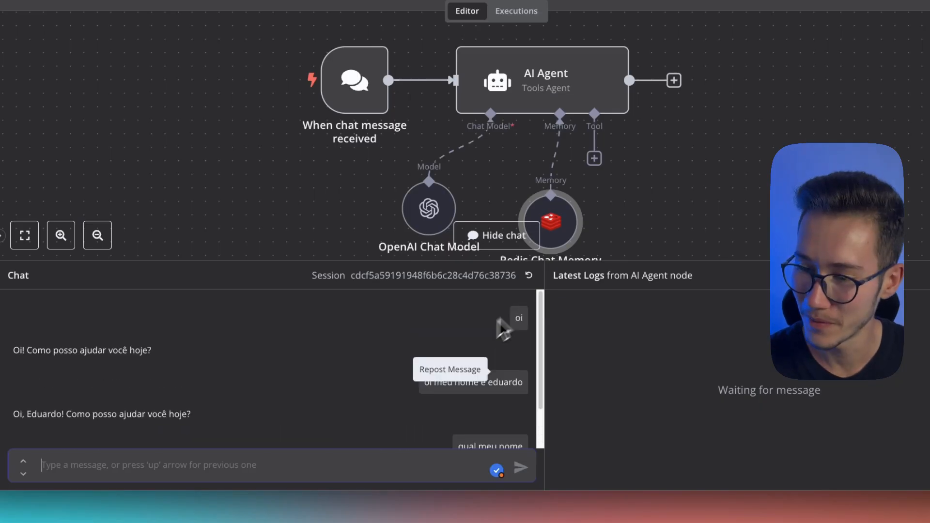
{"action": "left_click", "coordinate": [529, 275]}
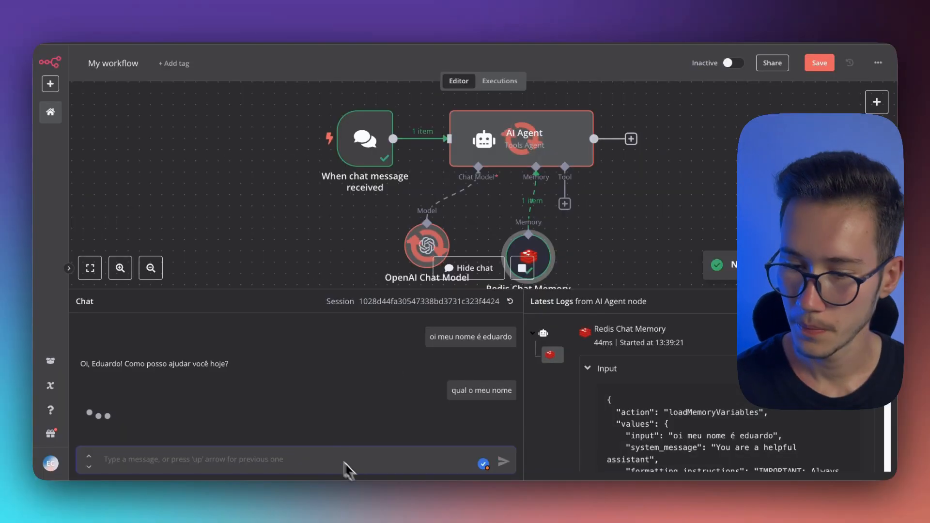
Examine the agent's replies and the Redis Chat Memory and OpenAI Chat Model entries in the AI Agent's latest logs
{"action": "left_click_drag", "start_coordinate": [20, 350], "coordinate": [216, 364]}
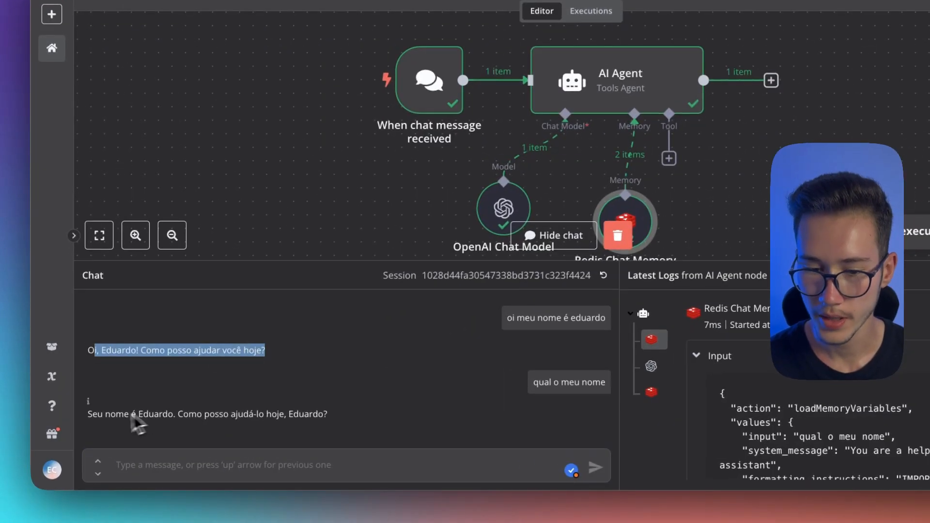
{"action": "left_click_drag", "start_coordinate": [89, 418], "coordinate": [190, 418]}
{"action": "left_click", "coordinate": [221, 415]}
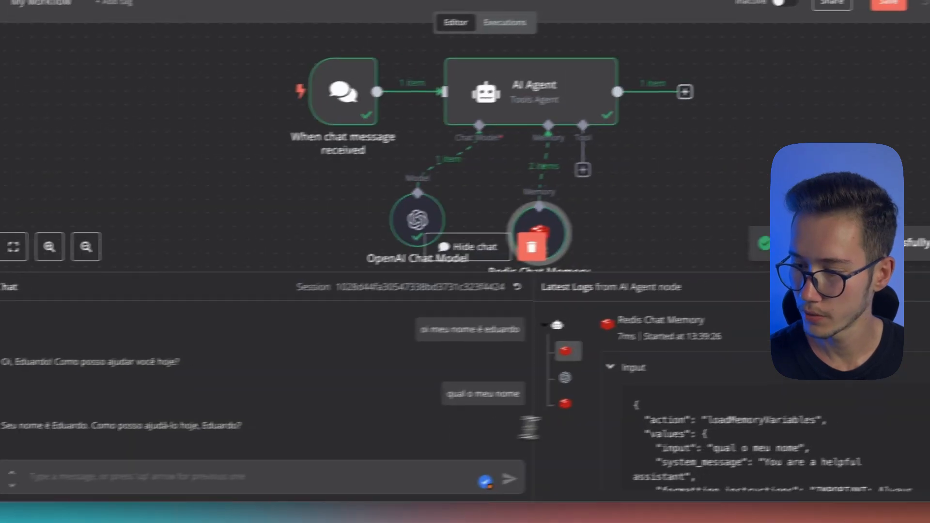
{"action": "scroll", "coordinate": [695, 426], "scroll_direction": "down", "scroll_amount": 10}
{"action": "left_click_drag", "start_coordinate": [546, 316], "coordinate": [565, 198]}
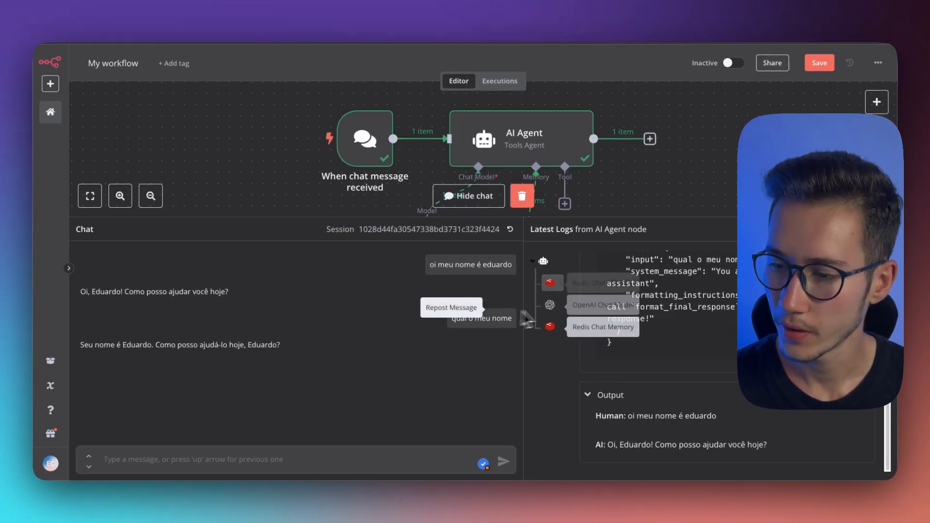
{"action": "left_click", "coordinate": [550, 285]}
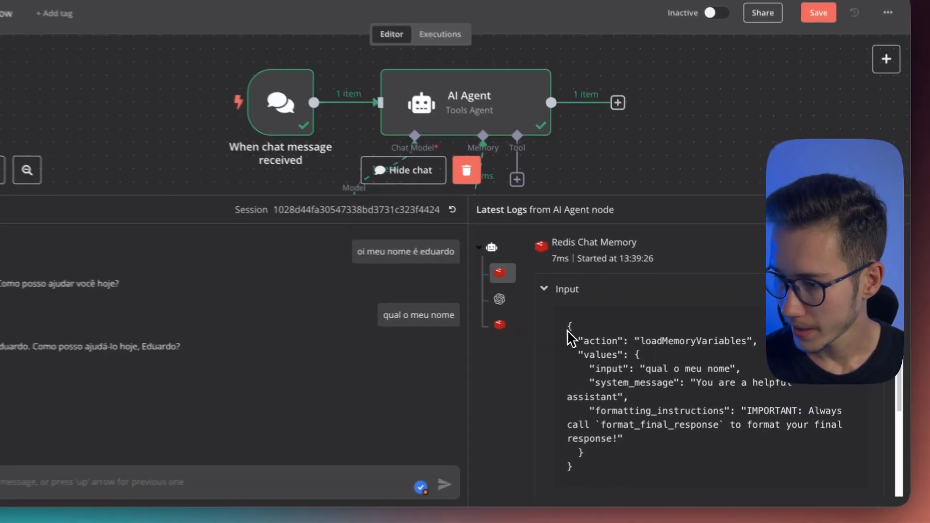
{"action": "left_click_drag", "start_coordinate": [608, 329], "coordinate": [661, 458]}
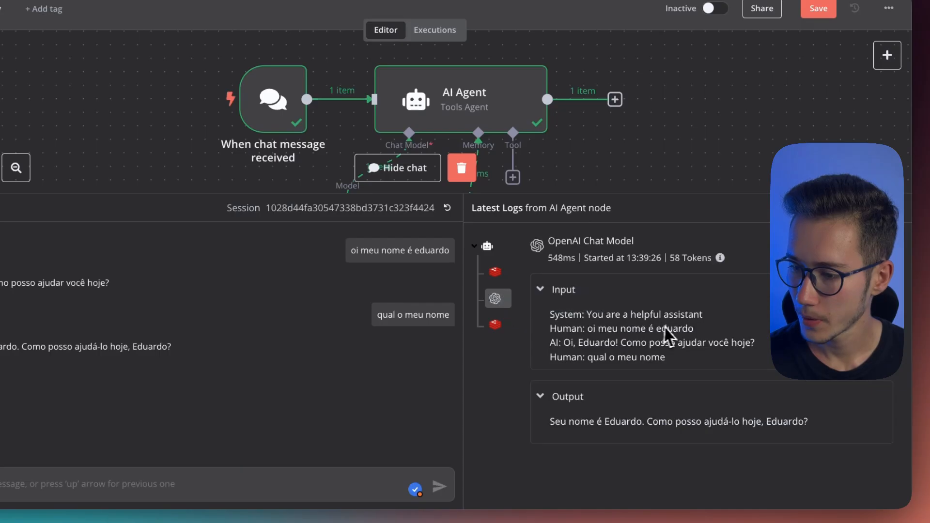
{"action": "left_click_drag", "start_coordinate": [558, 319], "coordinate": [731, 368]}
{"action": "left_click", "coordinate": [503, 327]}
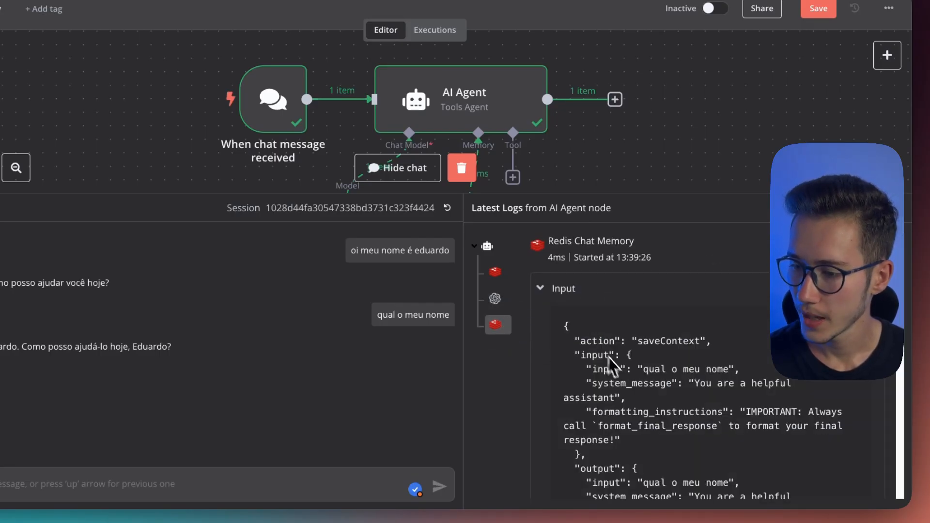
{"action": "left_click_drag", "start_coordinate": [557, 340], "coordinate": [706, 460]}
{"action": "scroll", "coordinate": [705, 438], "scroll_direction": "down", "scroll_amount": 5}
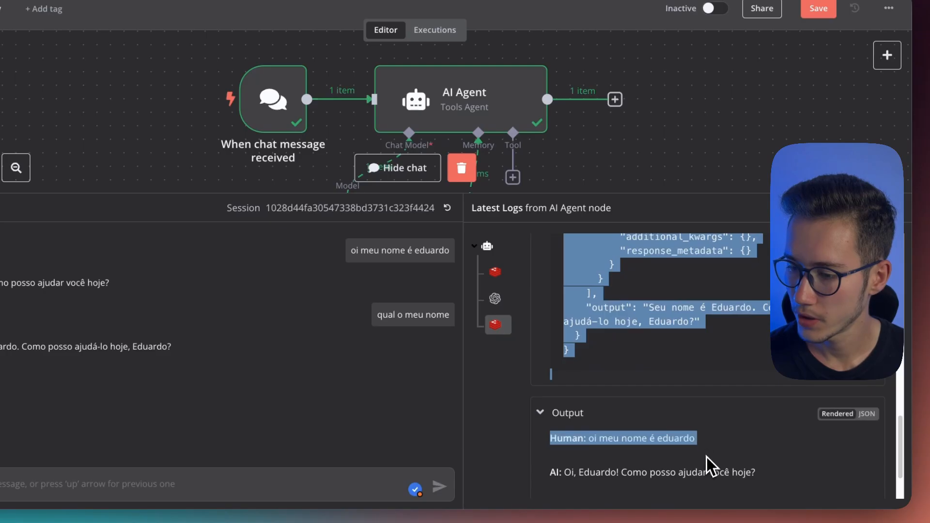
{"action": "left_click", "coordinate": [629, 327]}
Clear the workflow's execution data and hide the chat
{"action": "left_click", "coordinate": [459, 196]}
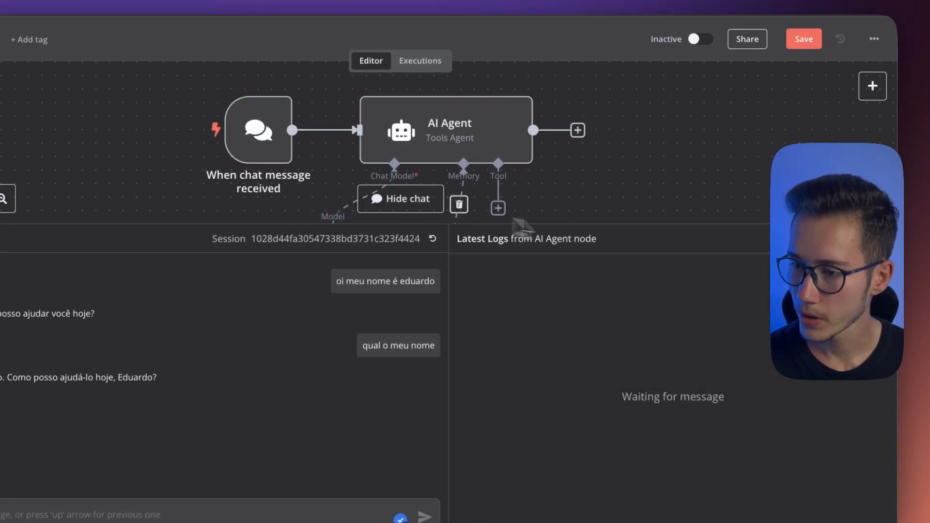
{"action": "left_click", "coordinate": [426, 201]}
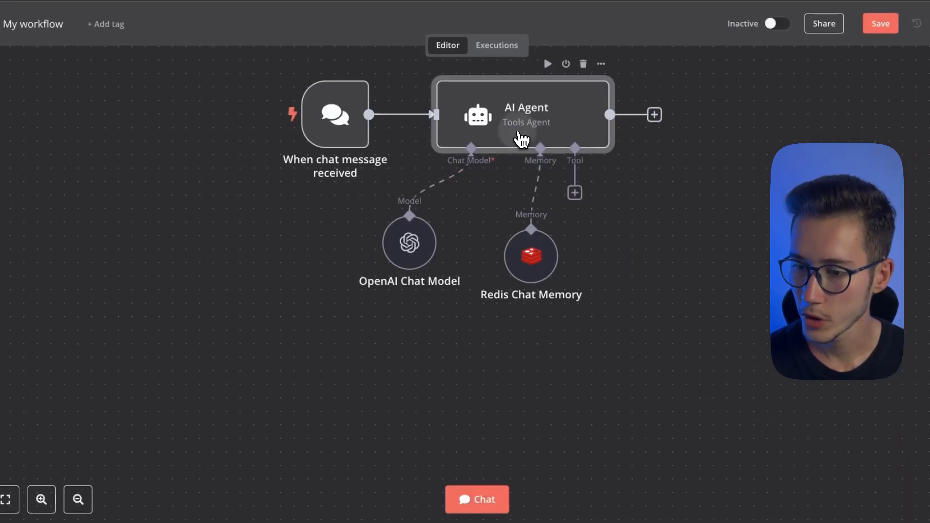
Add the System Message option to the AI Agent node
{"action": "double_click", "coordinate": [518, 141]}
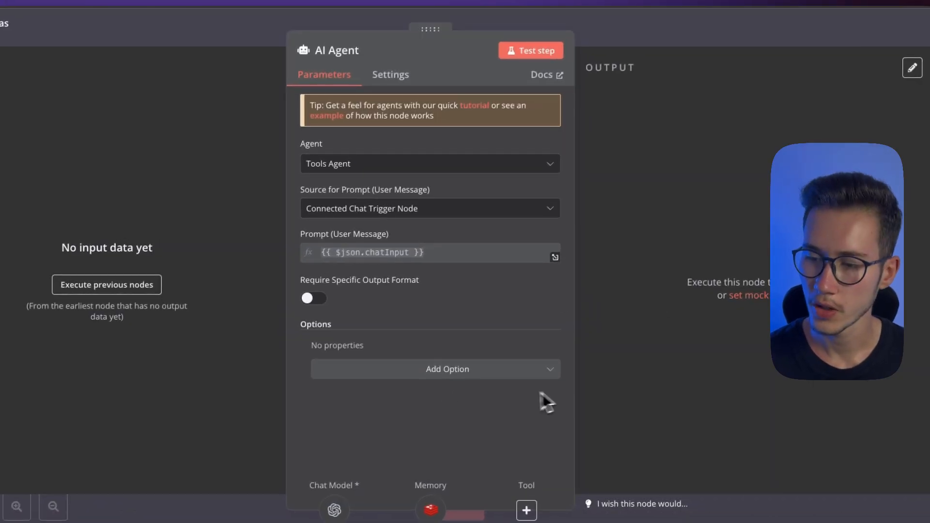
{"action": "key", "text": "Escape"}
{"action": "double_click", "coordinate": [483, 151]}
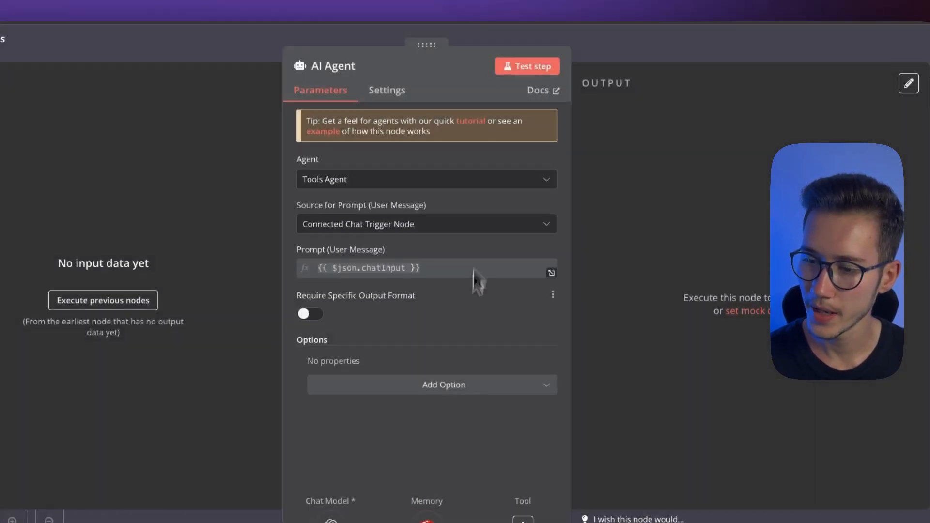
{"action": "left_click", "coordinate": [437, 385]}
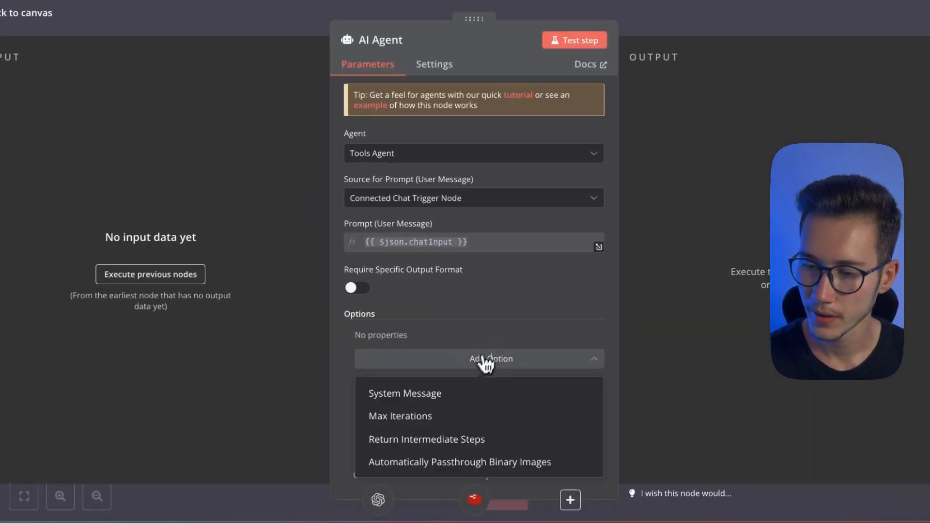
{"action": "left_click", "coordinate": [394, 397]}
{"action": "scroll", "coordinate": [456, 368], "scroll_direction": "down", "scroll_amount": 1}
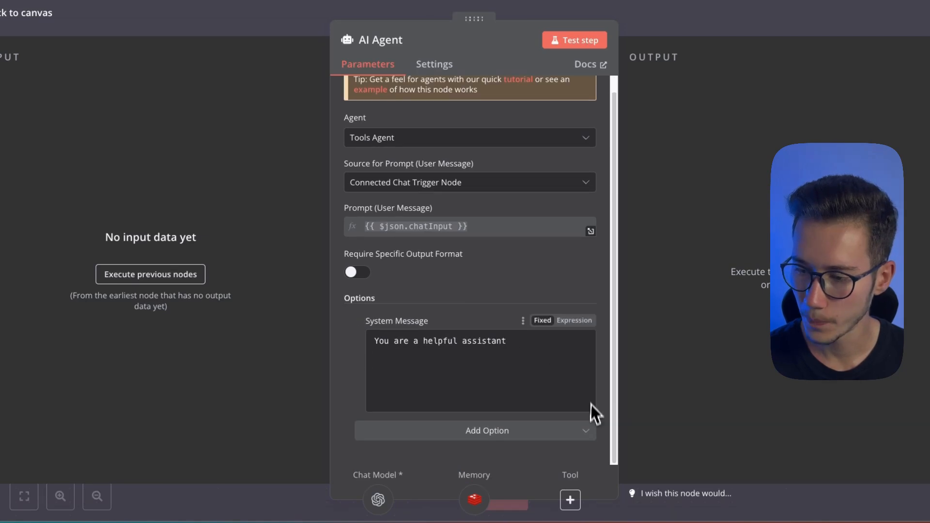
Replace the default system message with the expression "Hoje é dia {{ $now.toLocal() }}", written in the enlarged expression editor
{"action": "left_click", "coordinate": [574, 320]}
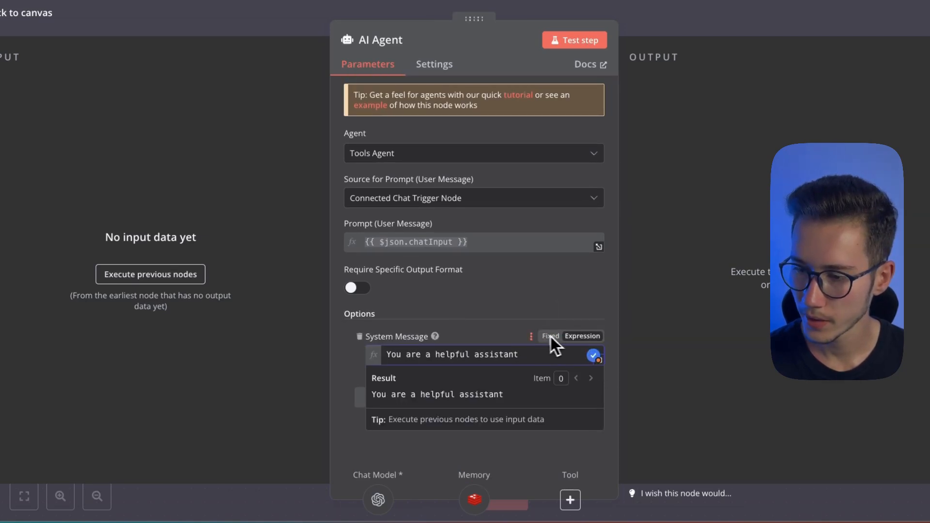
{"action": "left_click_drag", "start_coordinate": [538, 355], "coordinate": [383, 356]}
{"action": "key", "text": "BackSpace"}
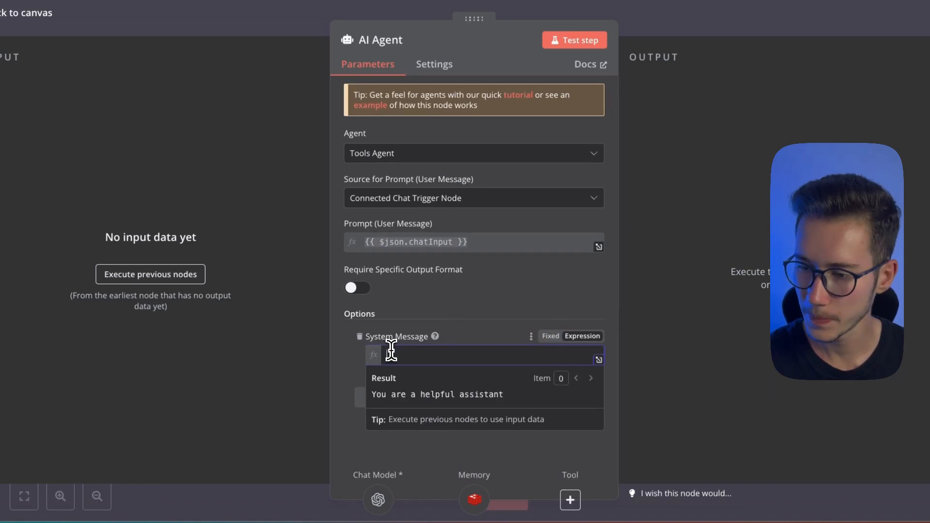
{"action": "left_click", "coordinate": [599, 360]}
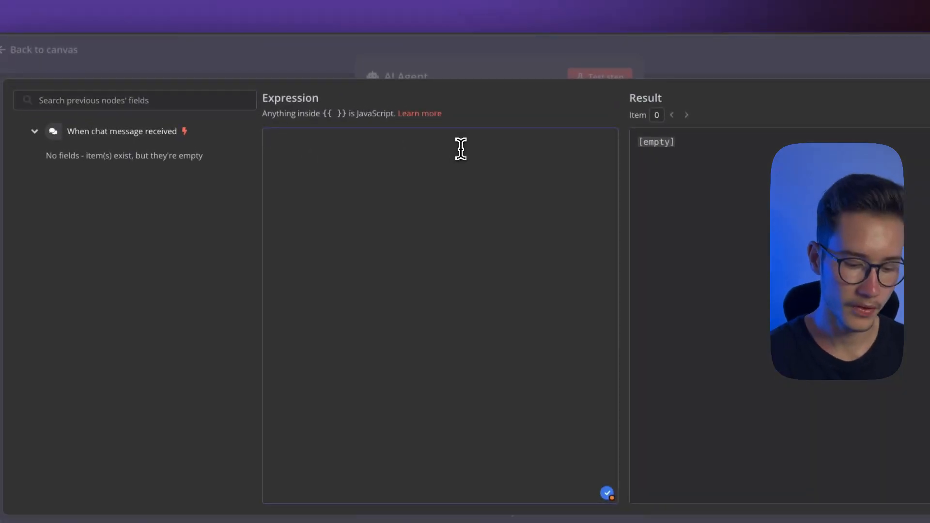
{"action": "type", "text": "Hoje é dia"}
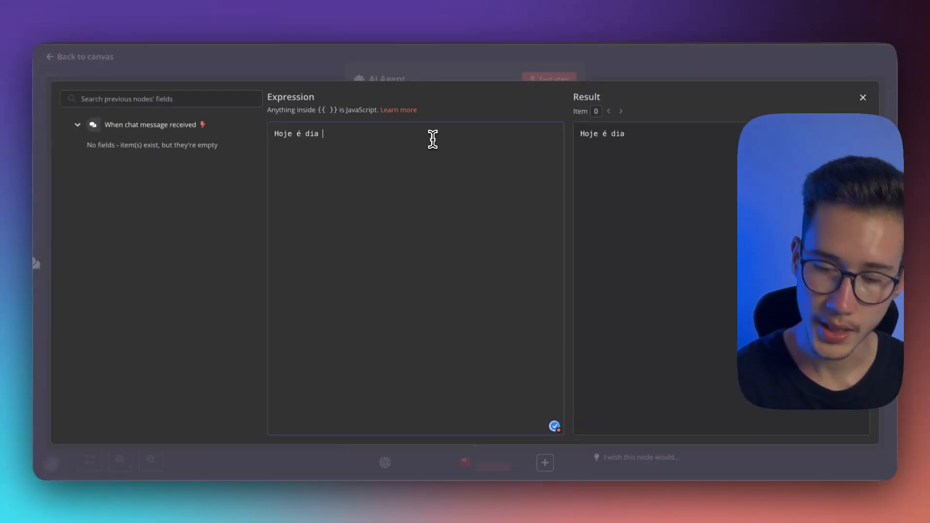
{"action": "type", "text": " {{"}
{"action": "left_click", "coordinate": [438, 171]}
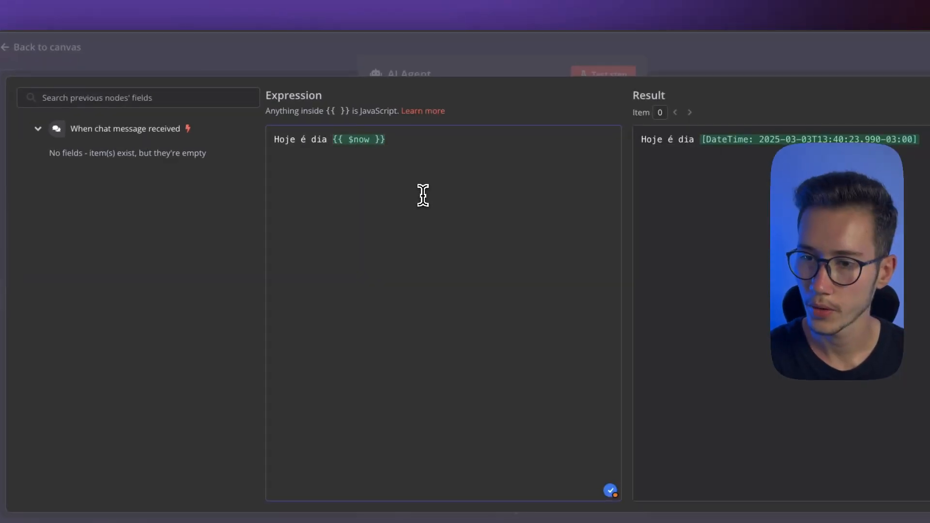
{"action": "type", "text": ".toLocal("}
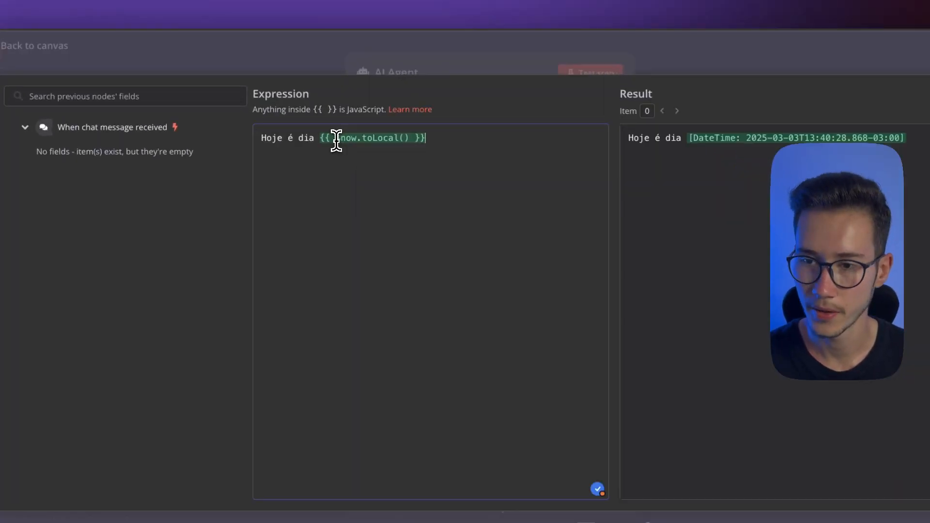
Append .format("FFFF") to $now.toLocal() in the system message expression to output the full localized date and time
{"action": "left_click", "coordinate": [393, 139]}
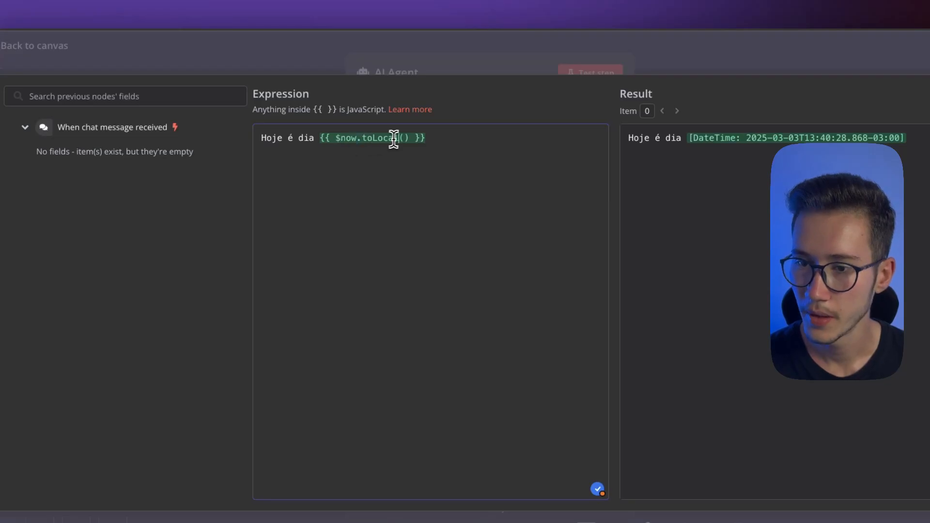
{"action": "left_click_drag", "start_coordinate": [409, 139], "coordinate": [362, 138]}
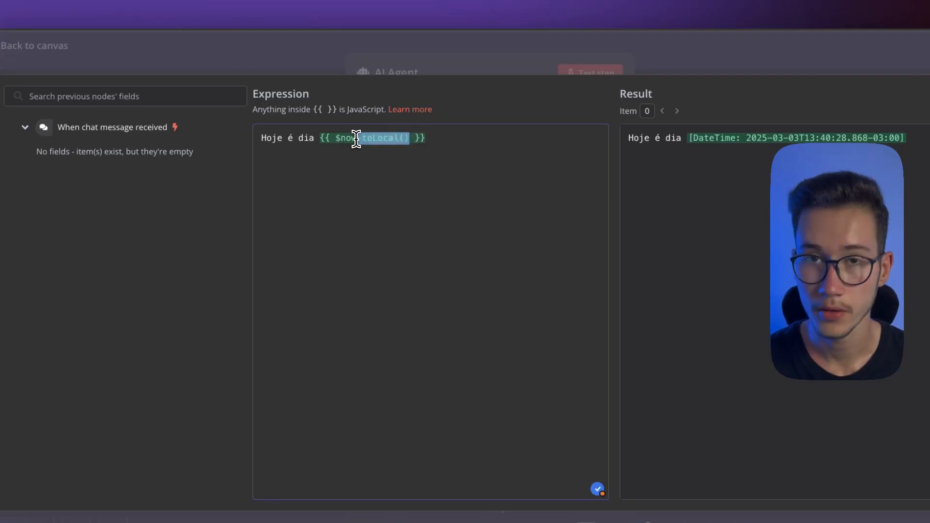
{"action": "left_click", "coordinate": [394, 138]}
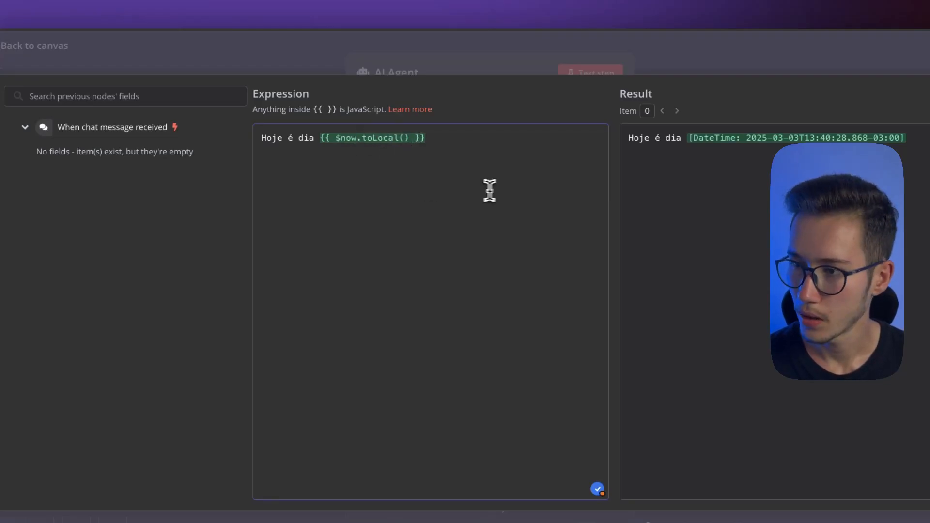
{"action": "type", "text": "."}
{"action": "key", "text": "Return"}
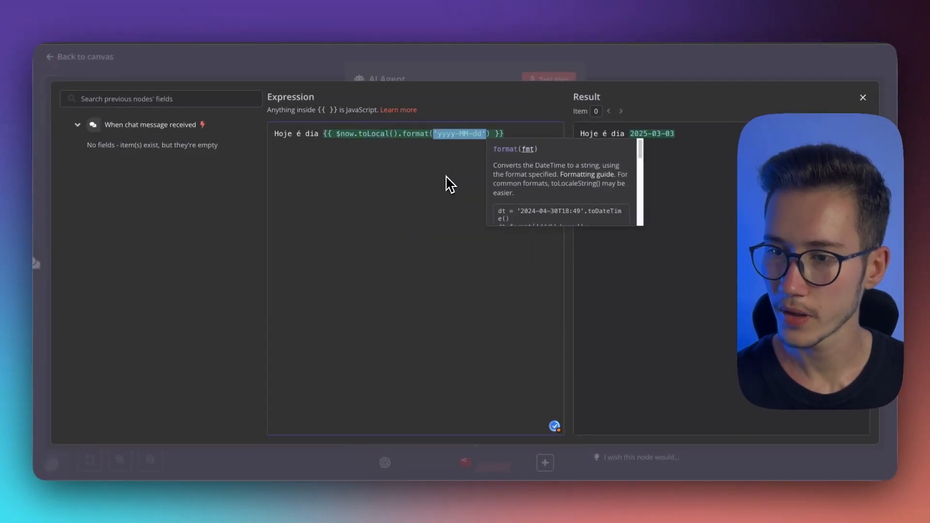
{"action": "type", "text": "\""}
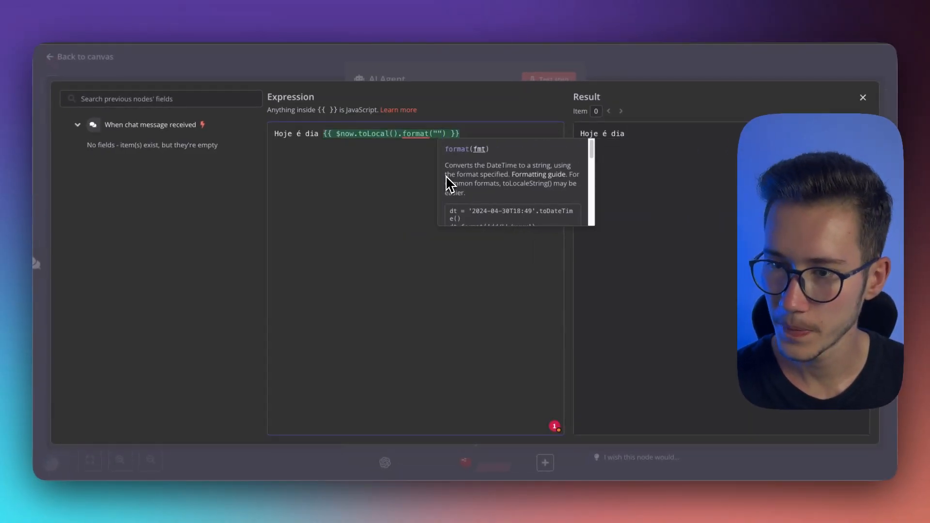
{"action": "type", "text": "FFFF"}
{"action": "double_click", "coordinate": [452, 133]}
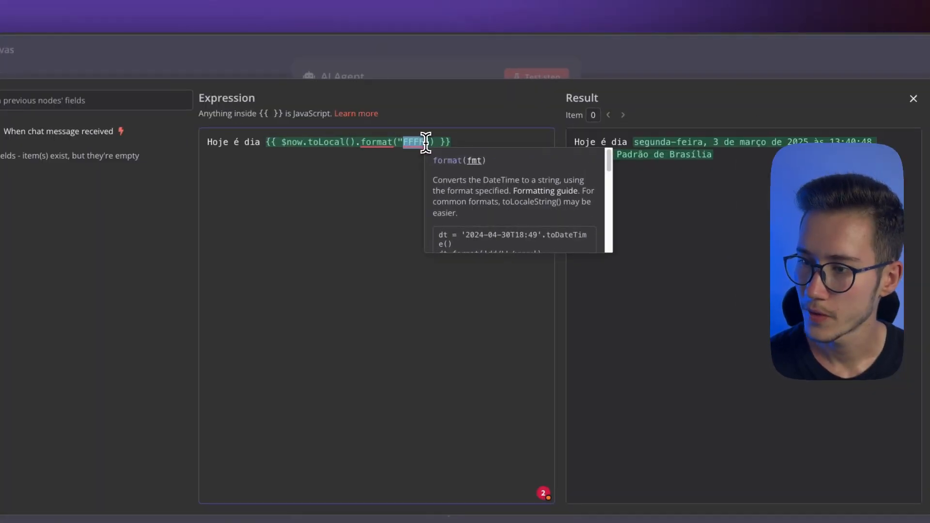
{"action": "left_click", "coordinate": [397, 164]}
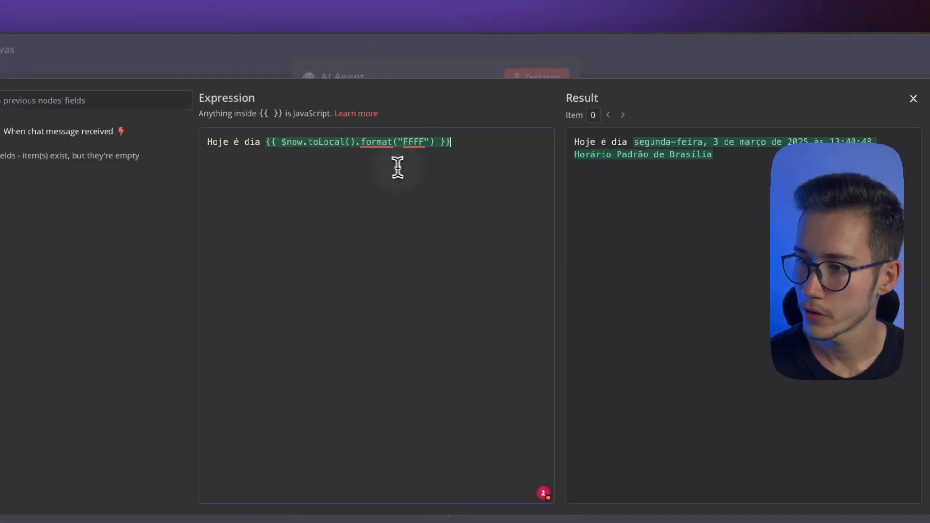
Remove the word "dia" from the system message so it reads Hoje é {{ $now.toLocal().format("FFFF") }}, and check the result
{"action": "left_click_drag", "start_coordinate": [642, 142], "coordinate": [722, 142]}
{"action": "double_click", "coordinate": [264, 139]}
{"action": "key", "text": "BackSpace"}
{"action": "key", "text": "BackSpace"}
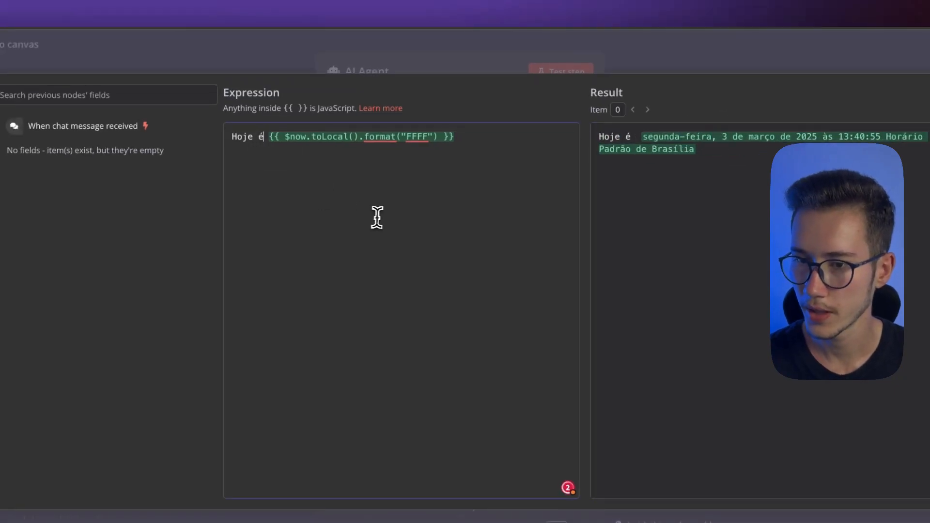
{"action": "left_click_drag", "start_coordinate": [627, 139], "coordinate": [811, 138]}
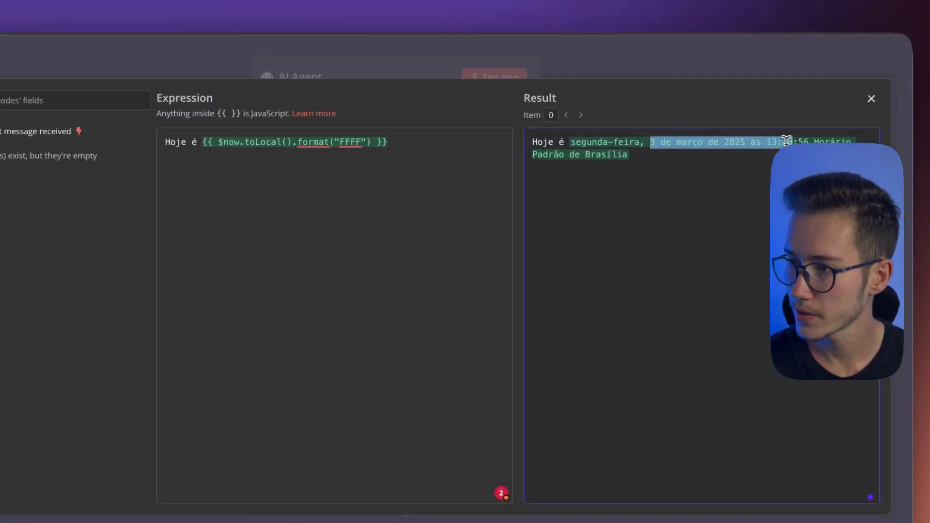
{"action": "left_click", "coordinate": [714, 162]}
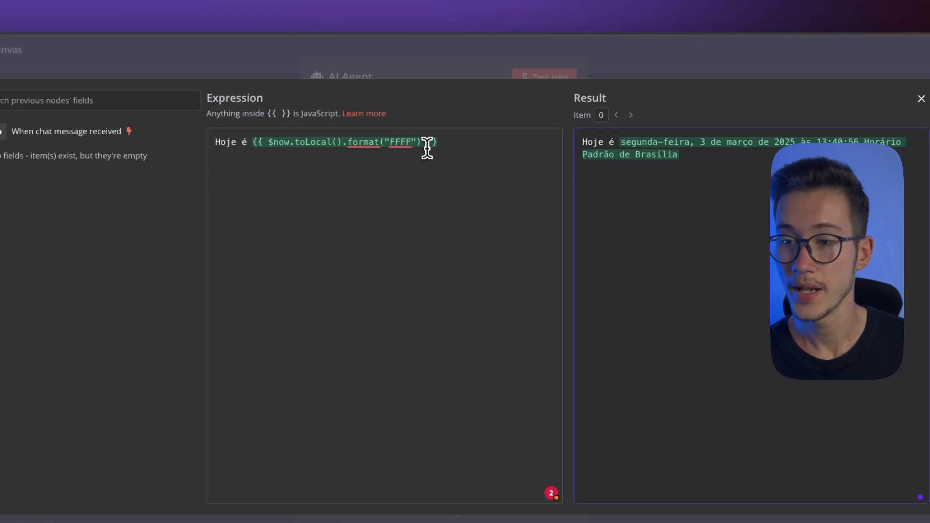
{"action": "left_click_drag", "start_coordinate": [620, 142], "coordinate": [696, 156]}
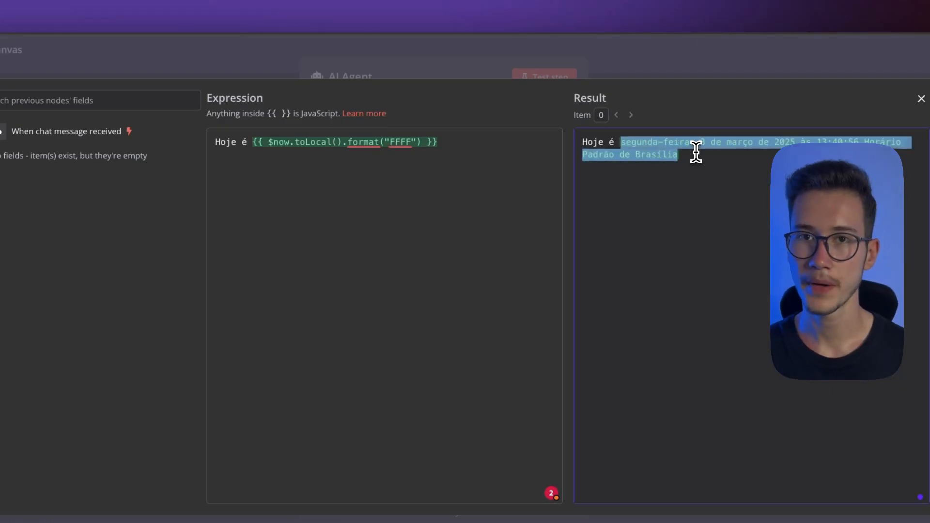
{"action": "left_click", "coordinate": [456, 148]}
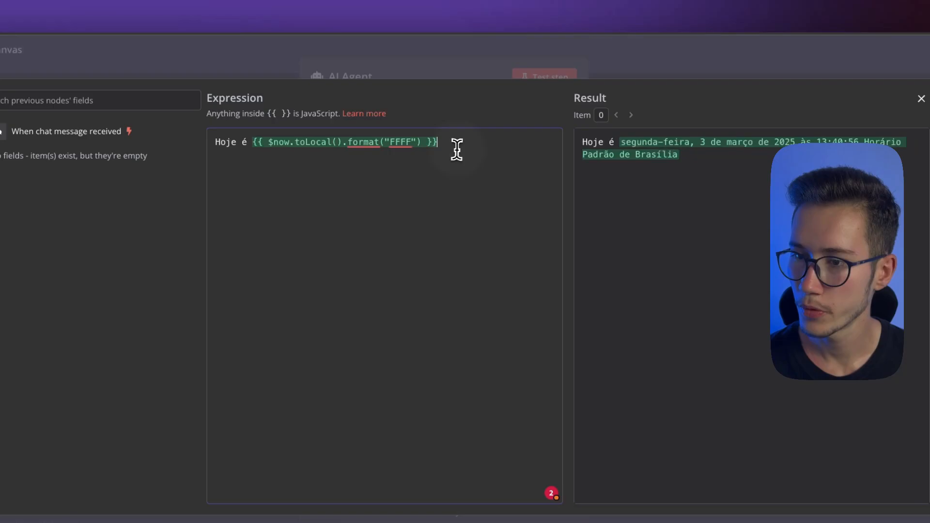
Send "qual dia vai ser sexta feira" in a fresh chat session and check the dates in the agent's reply
{"action": "left_click", "coordinate": [670, 52]}
{"action": "left_click", "coordinate": [670, 51]}
{"action": "left_click", "coordinate": [467, 514]}
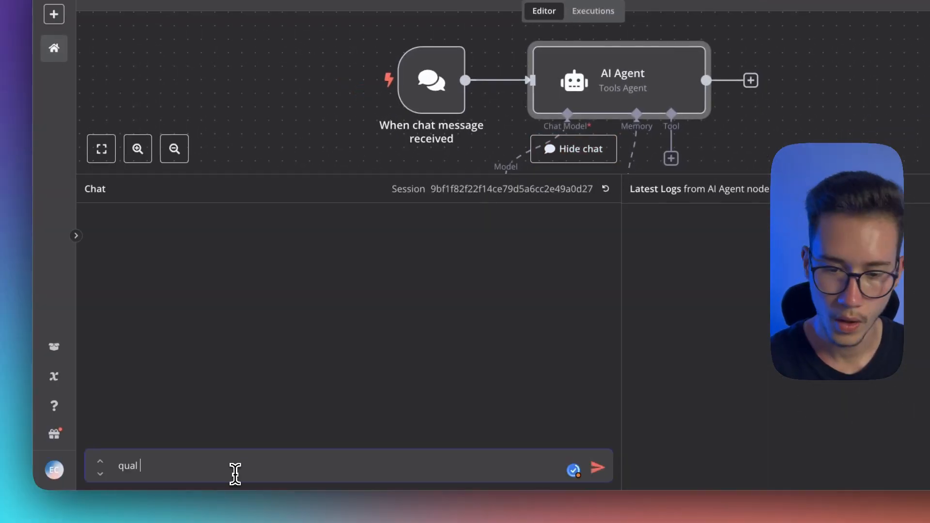
{"action": "type", "text": "qual dia vai ser sexta feira"}
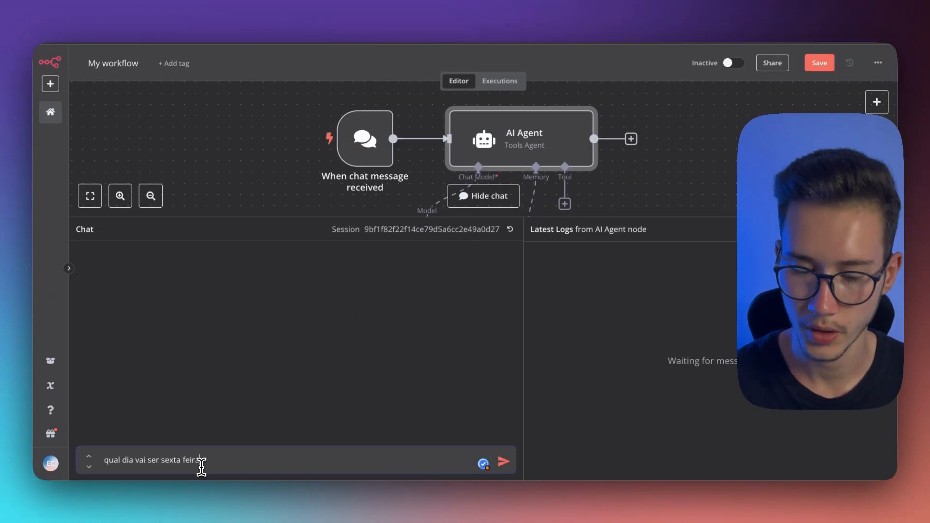
{"action": "key", "text": "Return"}
{"action": "left_click_drag", "start_coordinate": [369, 291], "coordinate": [494, 293]}
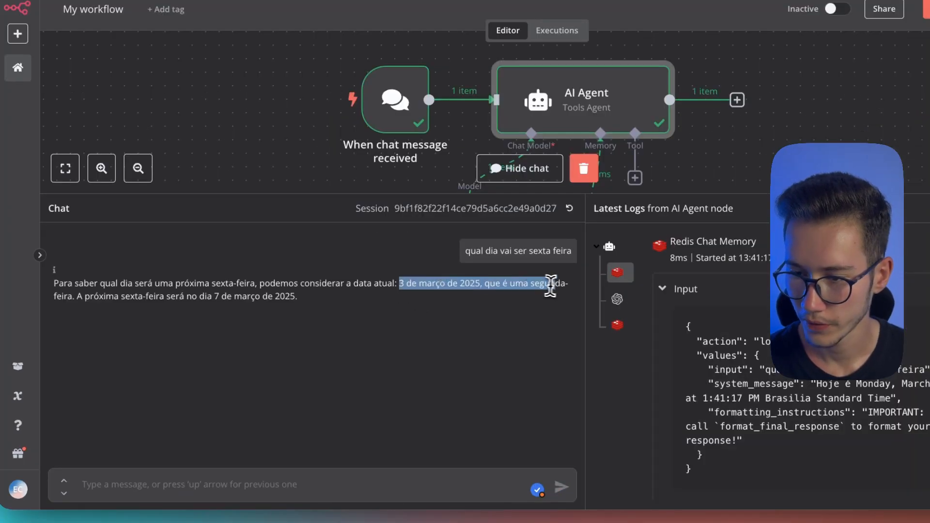
{"action": "left_click_drag", "start_coordinate": [550, 286], "coordinate": [99, 292]}
{"action": "left_click", "coordinate": [141, 314]}
{"action": "left_click_drag", "start_coordinate": [326, 312], "coordinate": [234, 304]}
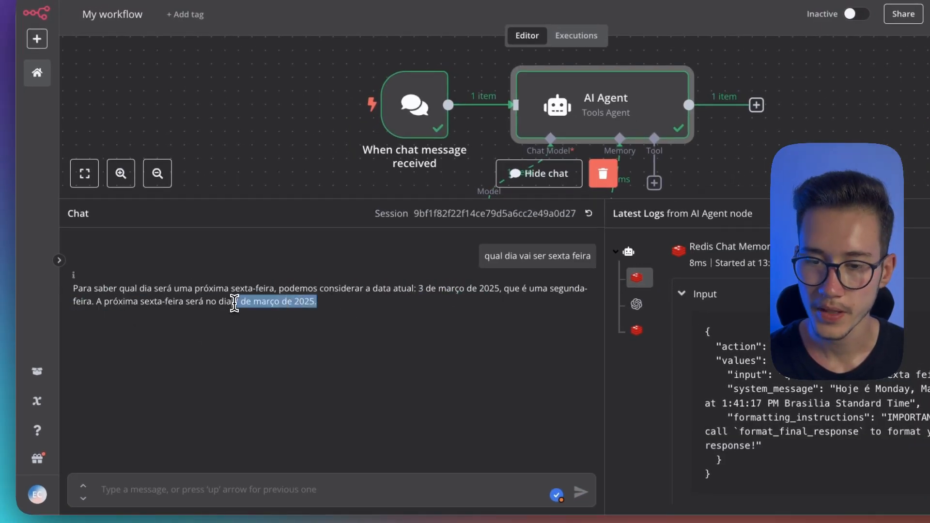
{"action": "left_click", "coordinate": [286, 339]}
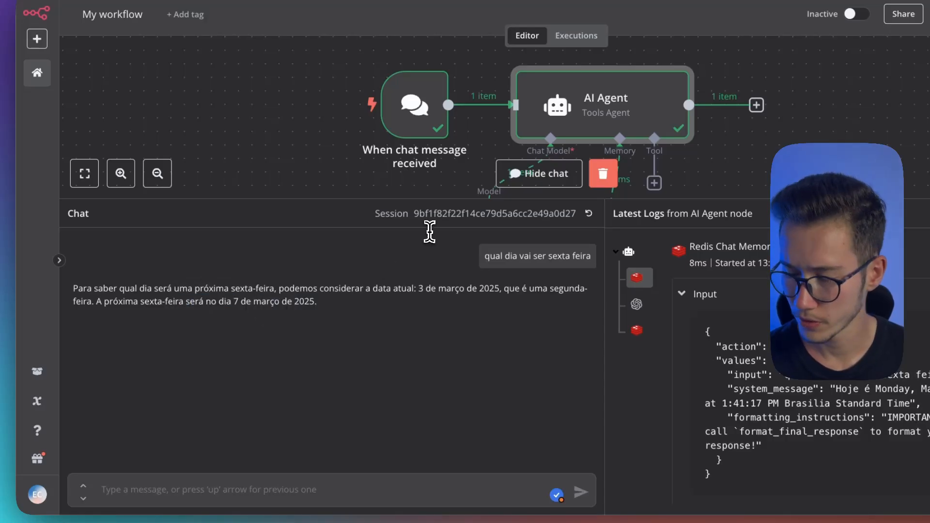
{"action": "left_click_drag", "start_coordinate": [316, 301], "coordinate": [232, 305]}
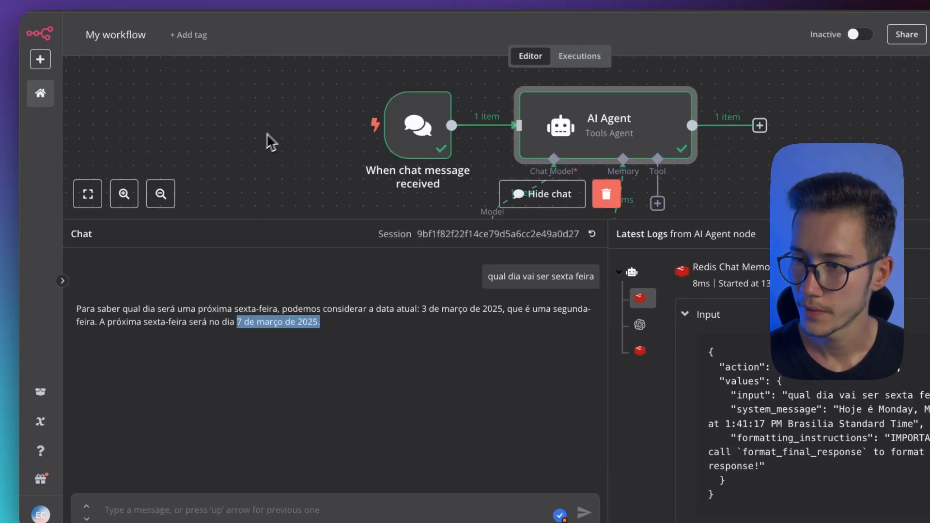
Clear the execution data of the date test and close the chat
{"action": "left_click", "coordinate": [606, 194]}
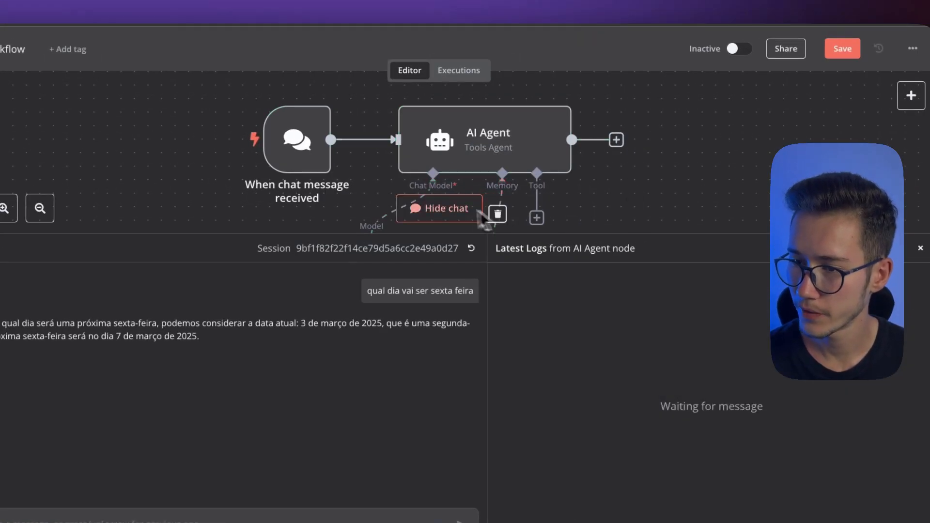
{"action": "left_click", "coordinate": [443, 209]}
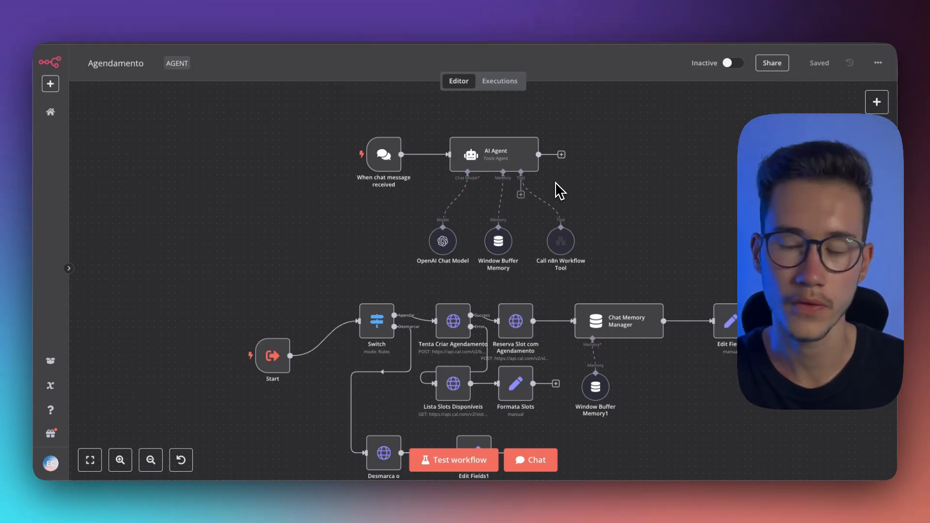
Browse the tools that can be attached to the AI Agent in the Agendamento workflow, from recommended tools to other integrations
{"action": "scroll", "coordinate": [519, 192], "scroll_direction": "up", "scroll_amount": 5}
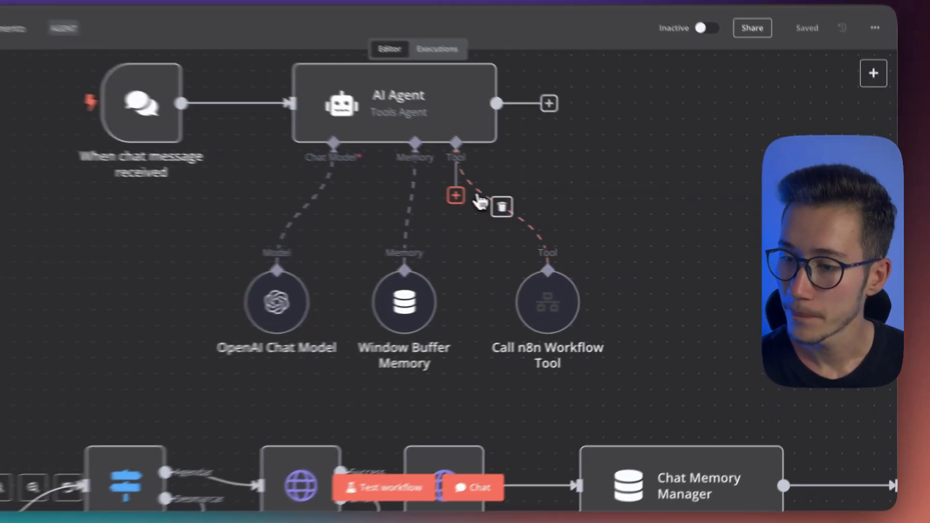
{"action": "left_click", "coordinate": [516, 207]}
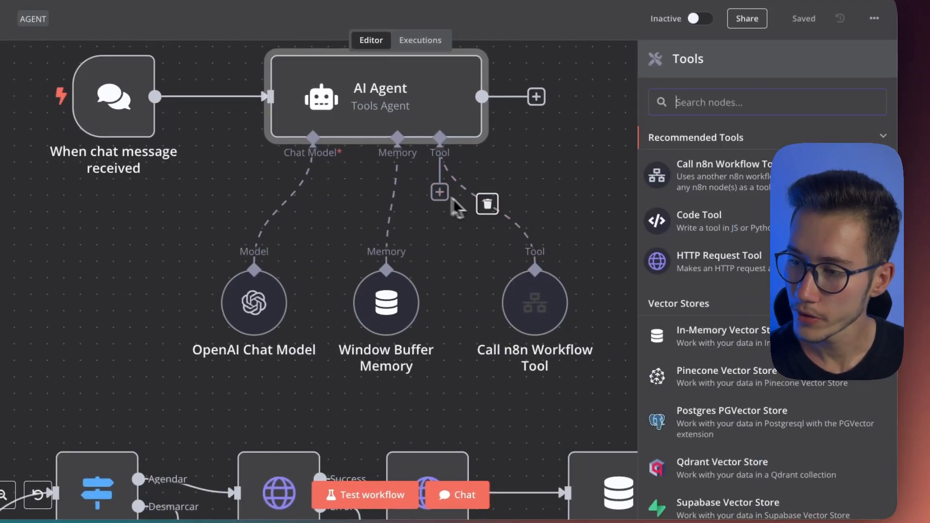
{"action": "scroll", "coordinate": [759, 250], "scroll_direction": "down", "scroll_amount": 5}
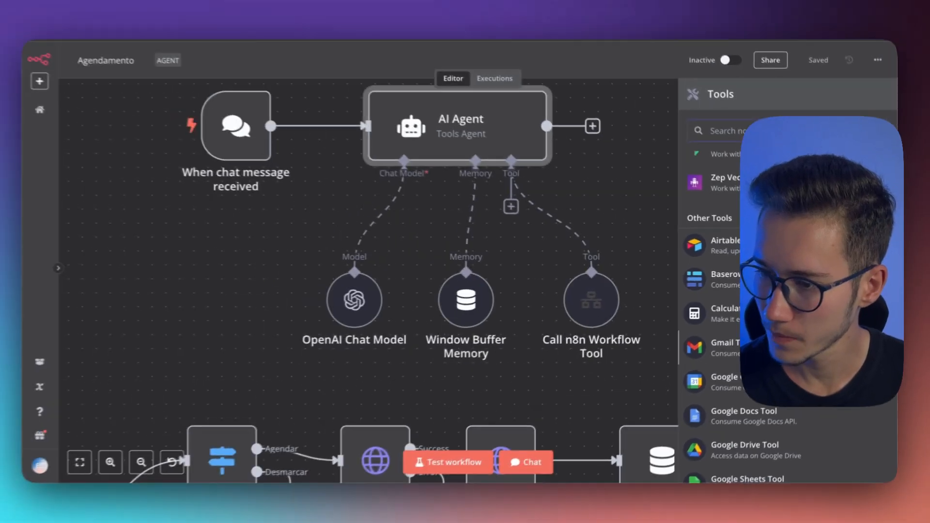
{"action": "scroll", "coordinate": [742, 285], "scroll_direction": "up", "scroll_amount": 4}
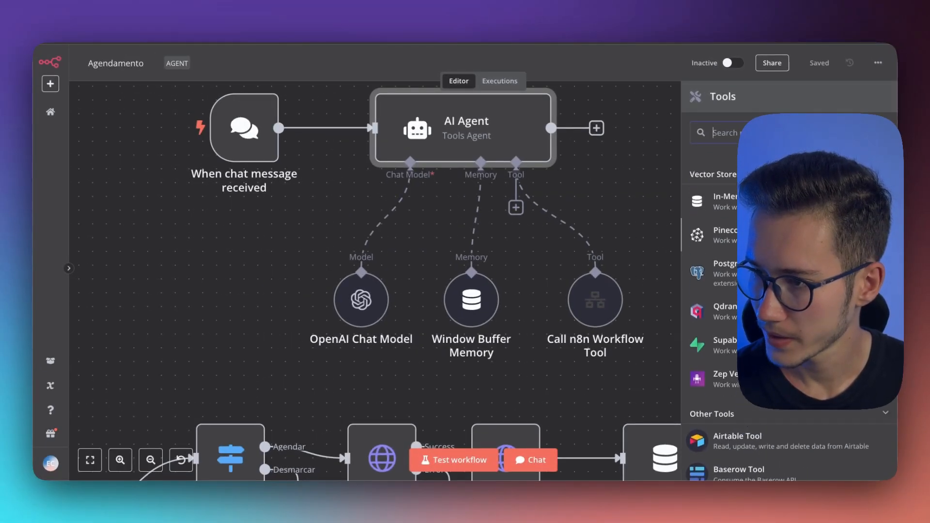
{"action": "scroll", "coordinate": [712, 291], "scroll_direction": "down", "scroll_amount": 3}
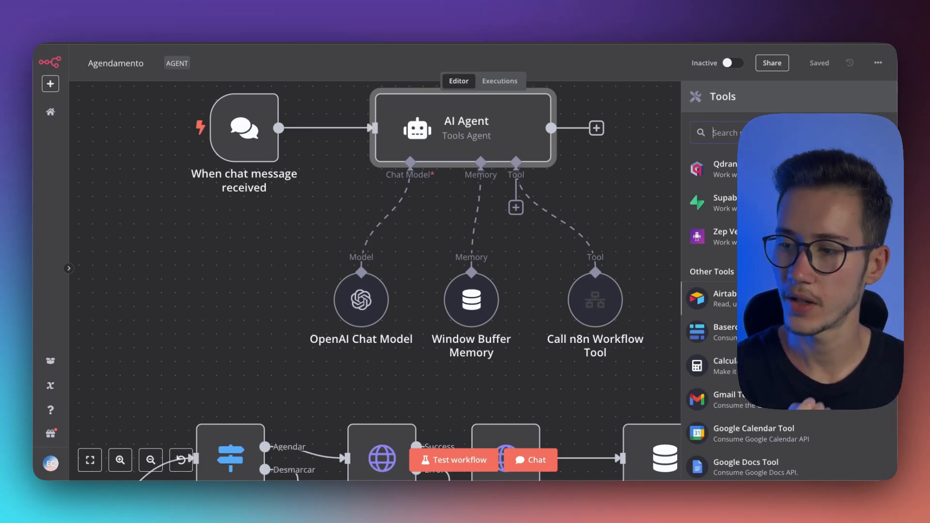
{"action": "scroll", "coordinate": [712, 315], "scroll_direction": "down", "scroll_amount": 3}
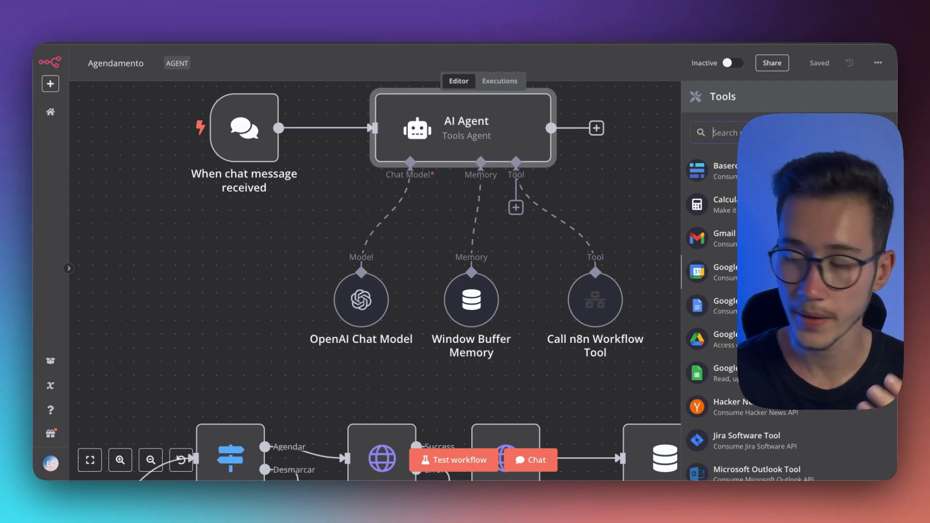
{"action": "scroll", "coordinate": [712, 315], "scroll_direction": "down", "scroll_amount": 6}
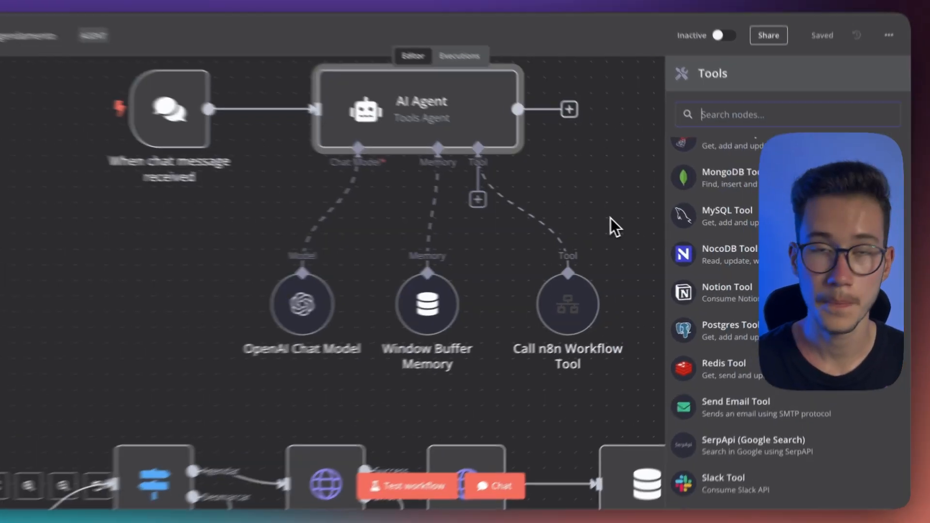
{"action": "left_click", "coordinate": [633, 223]}
{"action": "scroll", "coordinate": [602, 333], "scroll_direction": "up", "scroll_amount": 1}
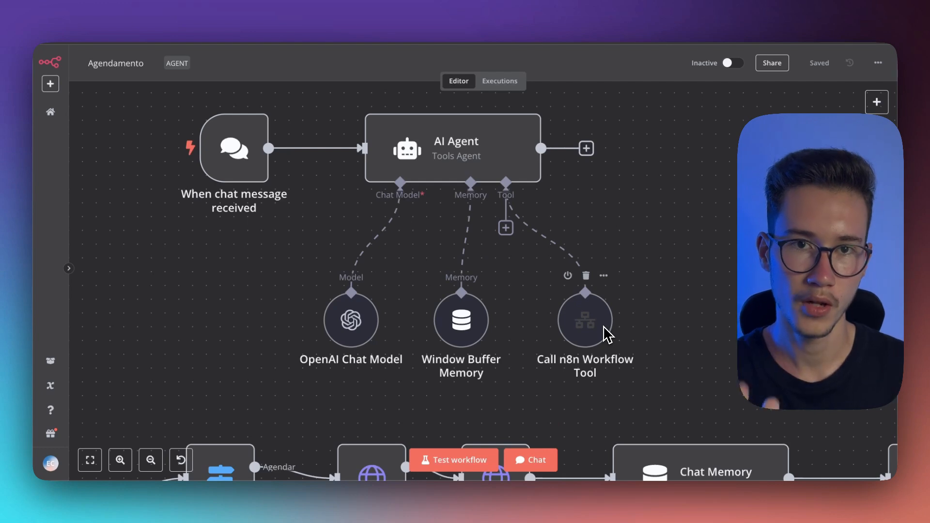
Move the existing Call n8n Workflow Tool node aside and add another Call n8n Workflow Tool to the AI Agent
{"action": "left_click_drag", "start_coordinate": [706, 313], "coordinate": [746, 224]}
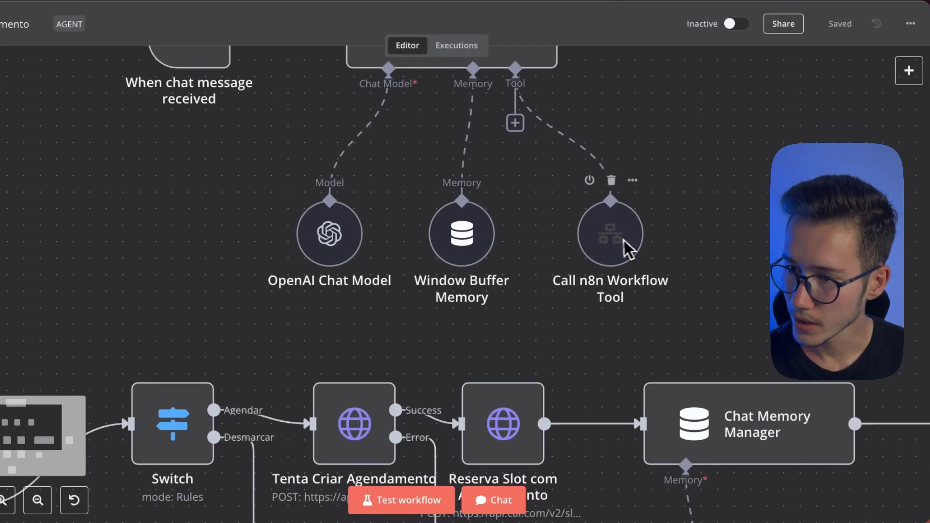
{"action": "left_click_drag", "start_coordinate": [639, 244], "coordinate": [700, 206]}
{"action": "left_click_drag", "start_coordinate": [603, 220], "coordinate": [452, 277]}
{"action": "left_click", "coordinate": [365, 181]}
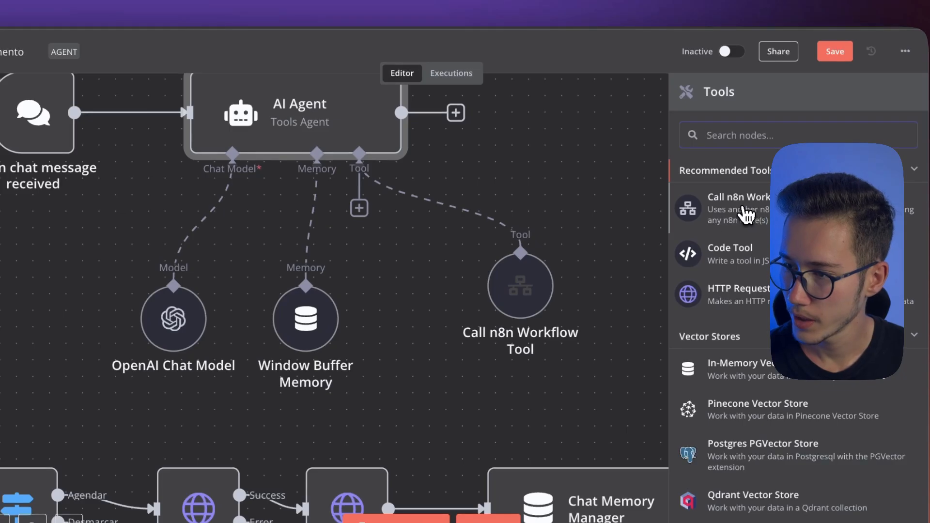
{"action": "left_click", "coordinate": [746, 213]}
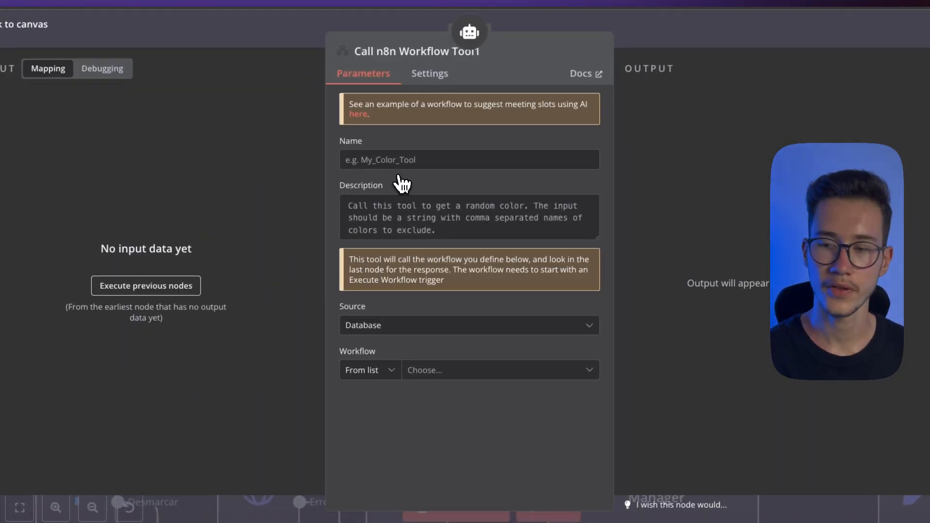
Name the new tool "agendar" and describe it as "Feita para Agendar e Desmarcar consultas"
{"action": "left_click", "coordinate": [390, 159]}
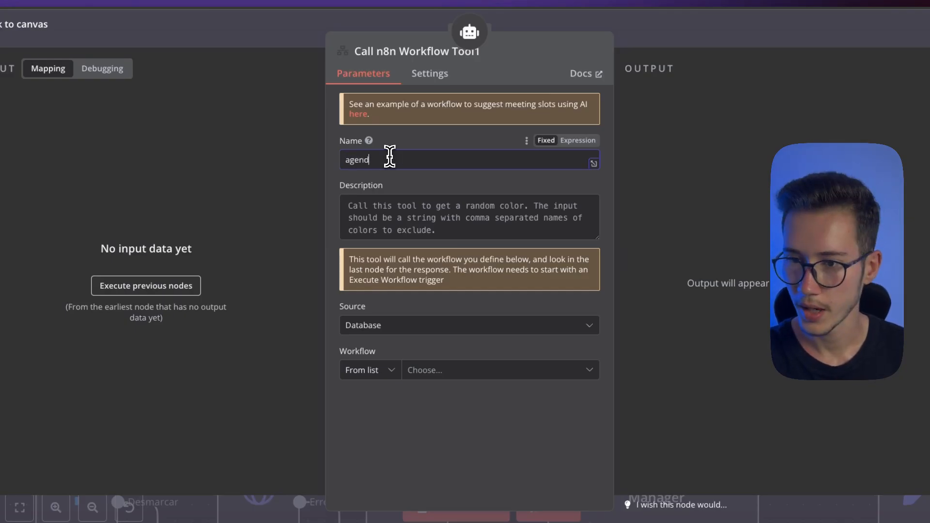
{"action": "key", "text": "Tab"}
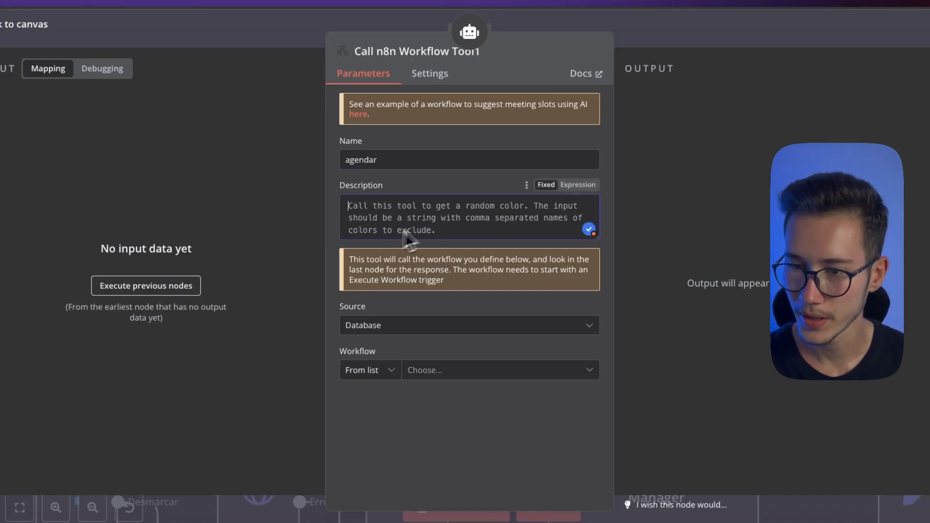
{"action": "type", "text": "Feita para Agendar e Desmarcar consultas"}
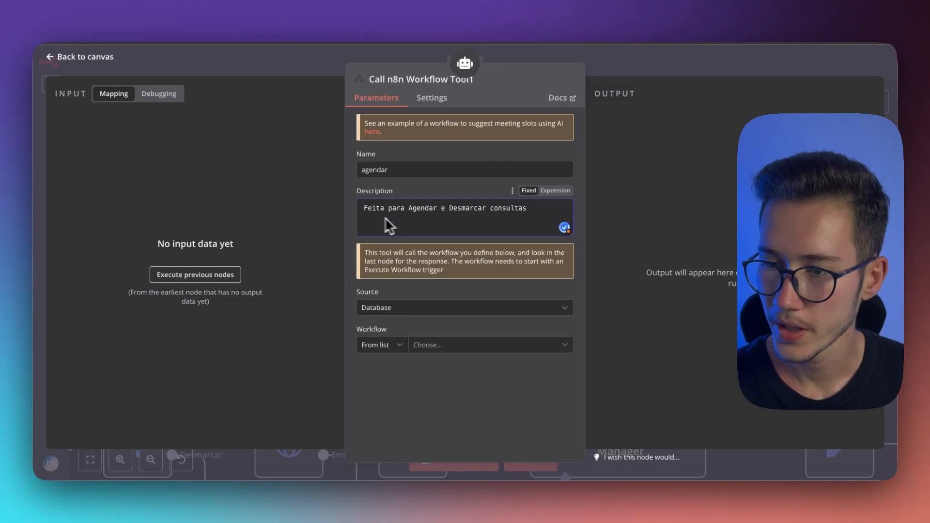
Try the Define Below source for the workflow tool and return it to Database
{"action": "left_click", "coordinate": [402, 310]}
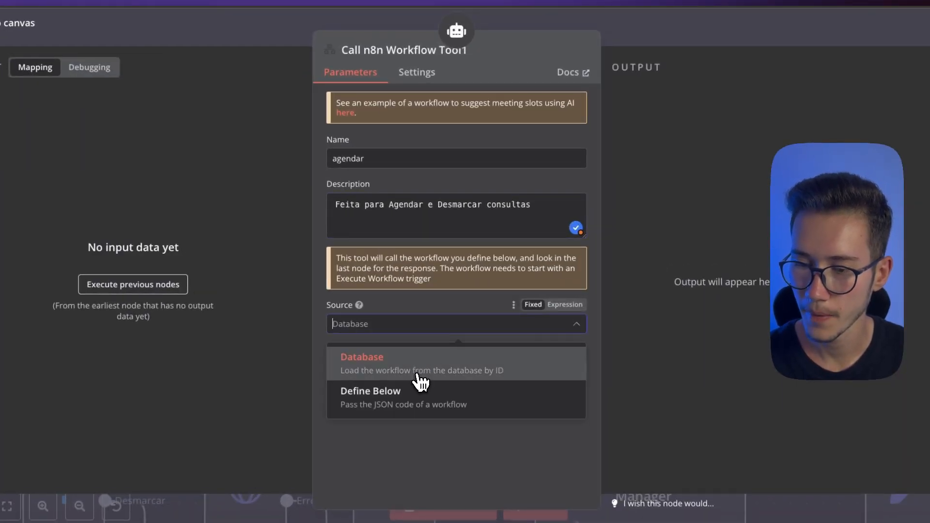
{"action": "left_click", "coordinate": [418, 376]}
{"action": "left_click", "coordinate": [405, 334]}
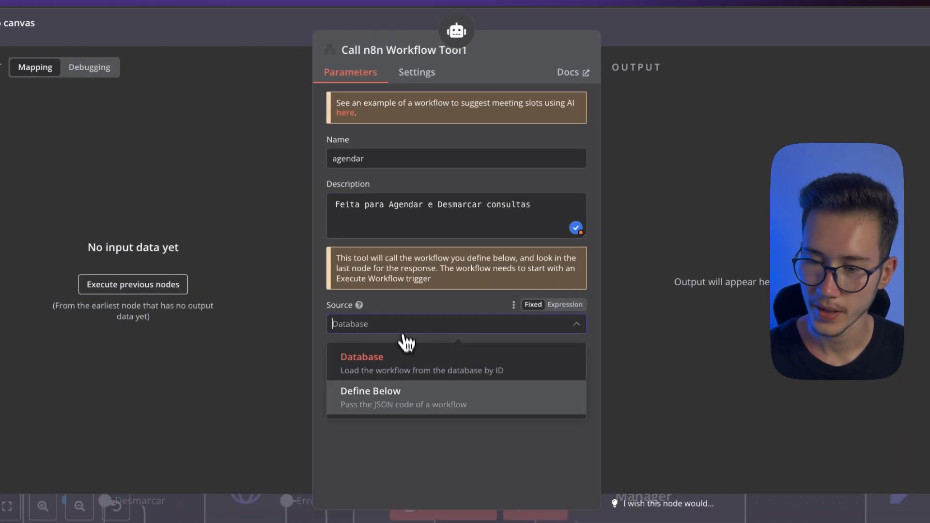
{"action": "left_click", "coordinate": [387, 393]}
{"action": "left_click", "coordinate": [389, 328]}
{"action": "left_click", "coordinate": [400, 358]}
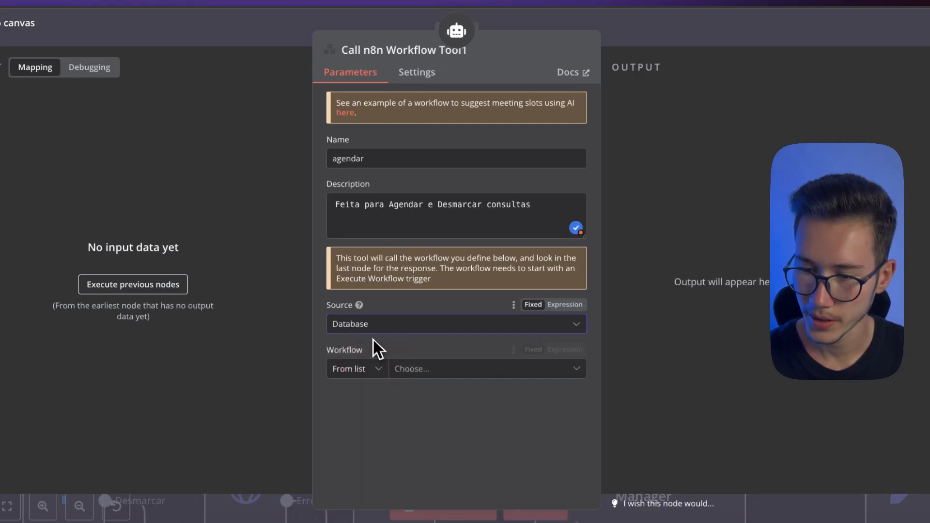
Choose Agendamento as the workflow the agendar tool calls and show its workflow inputs
{"action": "left_click", "coordinate": [448, 372]}
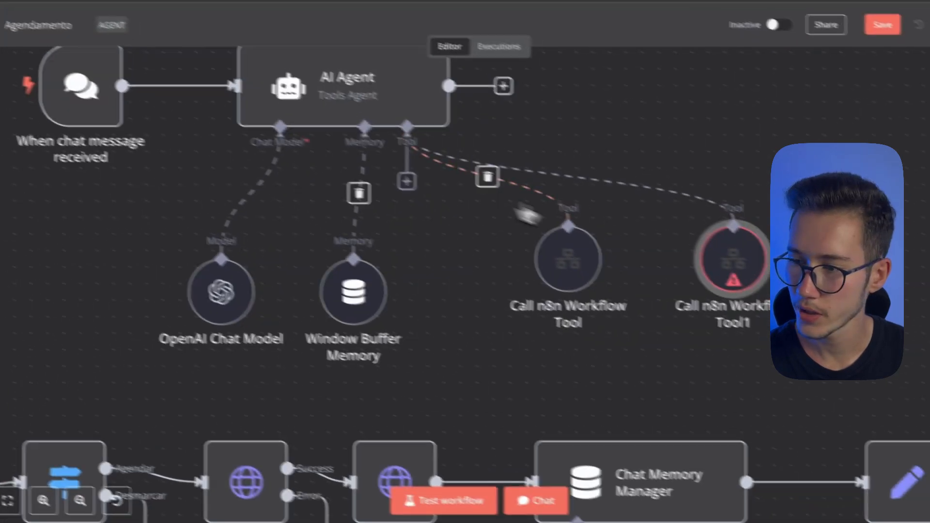
{"action": "double_click", "coordinate": [718, 257]}
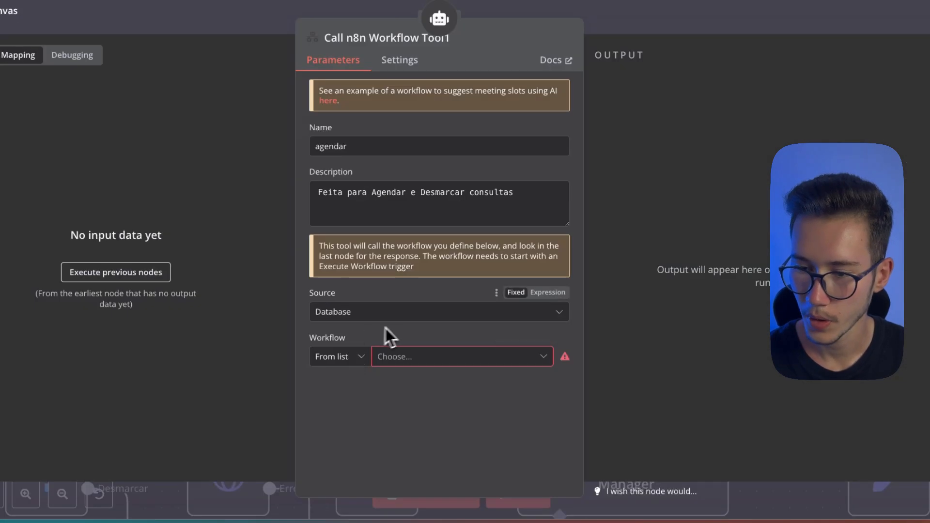
{"action": "left_click", "coordinate": [429, 363]}
{"action": "type", "text": "agen"}
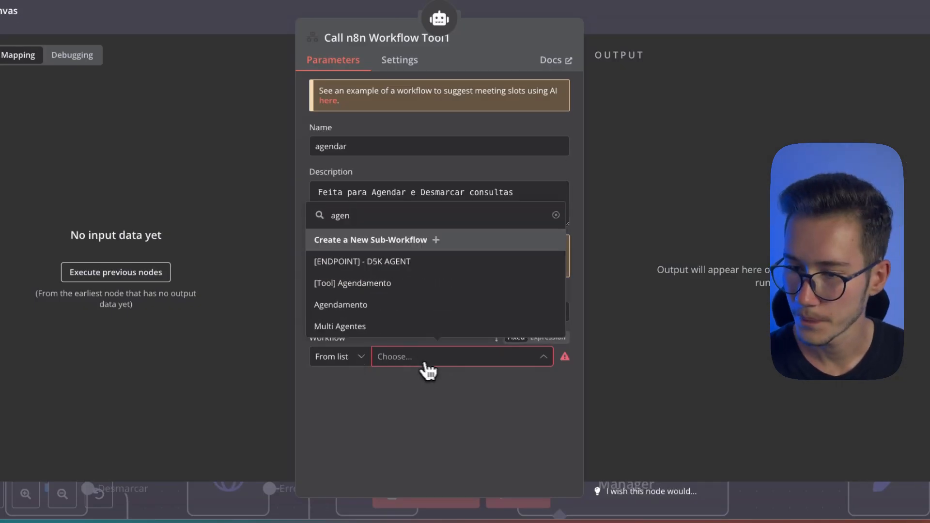
{"action": "left_click", "coordinate": [363, 304]}
{"action": "scroll", "coordinate": [416, 368], "scroll_direction": "down", "scroll_amount": 3}
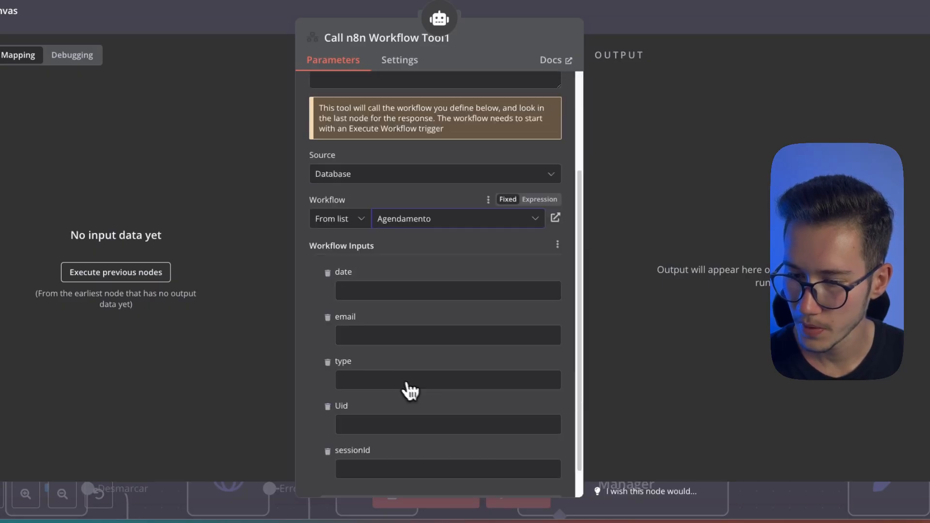
{"action": "scroll", "coordinate": [409, 391], "scroll_direction": "down", "scroll_amount": 1}
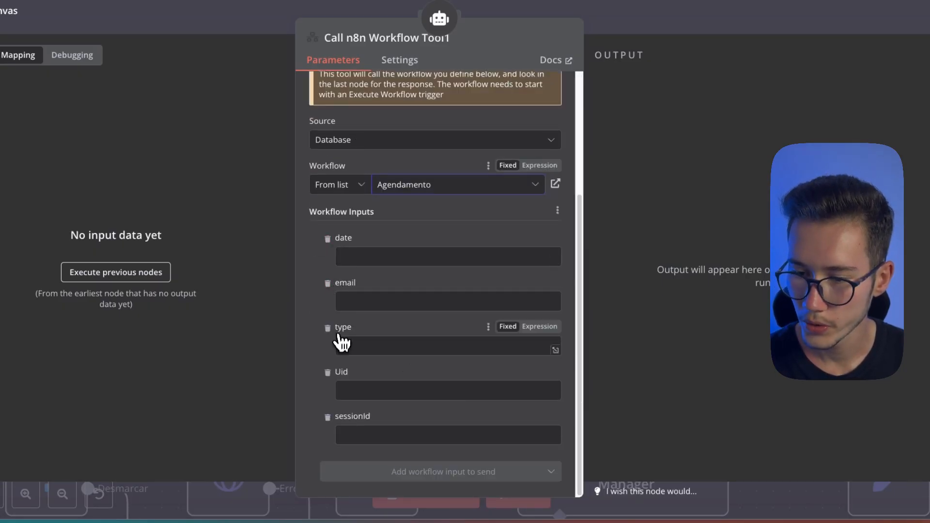
Leave the agendar tool's settings and try to add another Execute Sub-workflow trigger to the workflow
{"action": "left_click", "coordinate": [623, 151]}
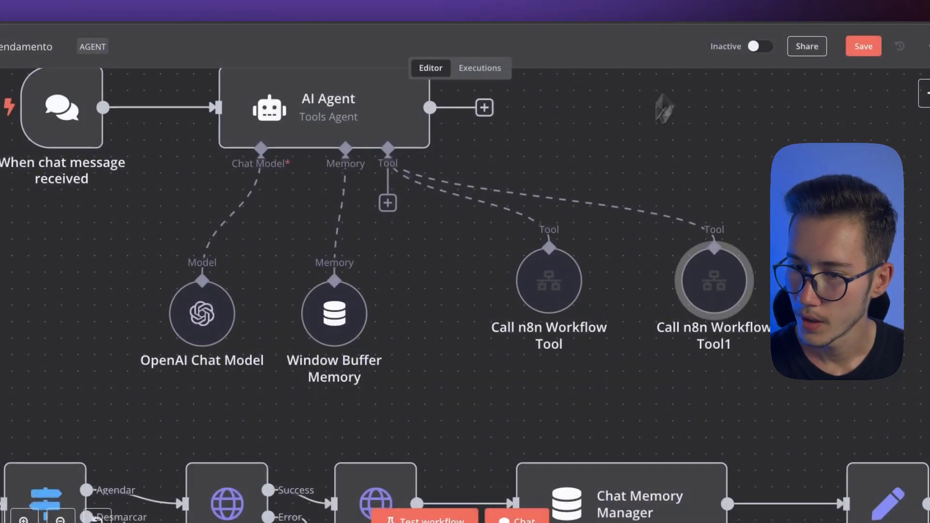
{"action": "scroll", "coordinate": [664, 109], "scroll_direction": "left", "scroll_amount": 10}
{"action": "scroll", "coordinate": [664, 109], "scroll_direction": "down", "scroll_amount": 3}
{"action": "left_click_drag", "start_coordinate": [286, 424], "coordinate": [310, 343]}
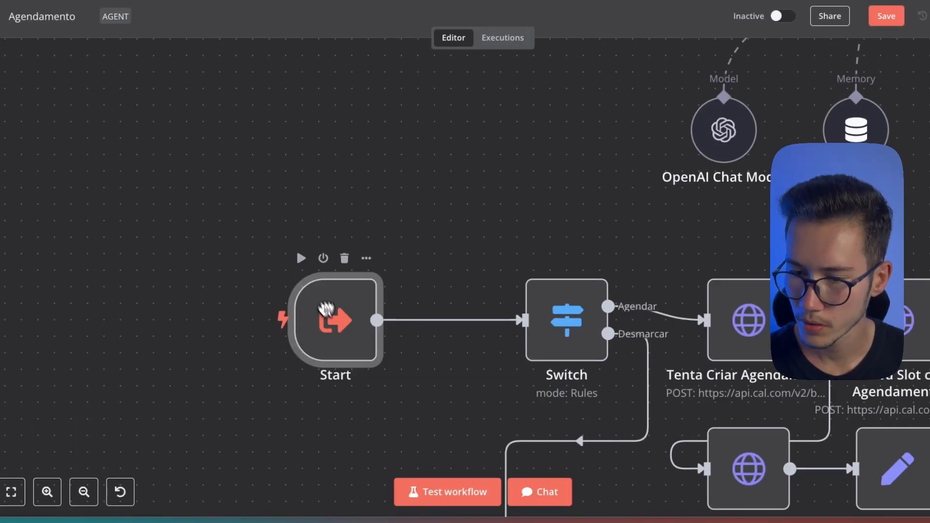
{"action": "left_click", "coordinate": [875, 107]}
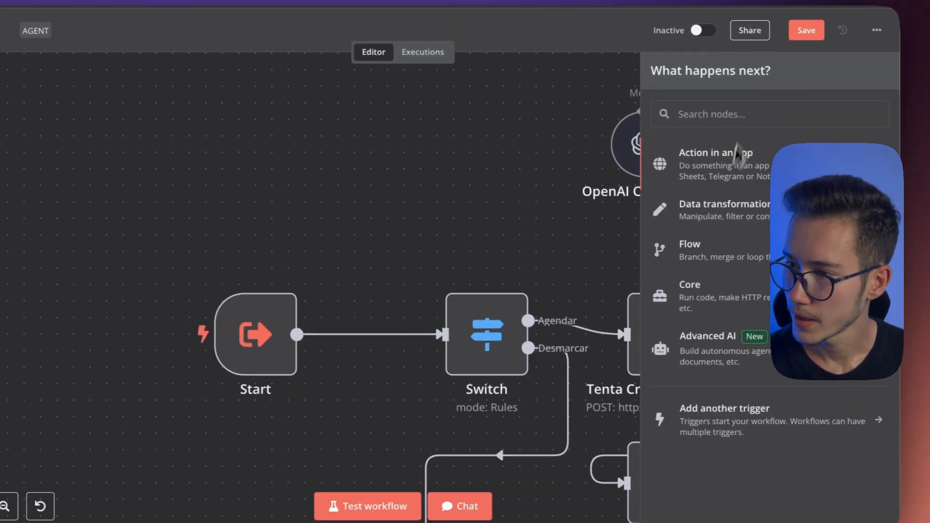
{"action": "type", "text": "workflow"}
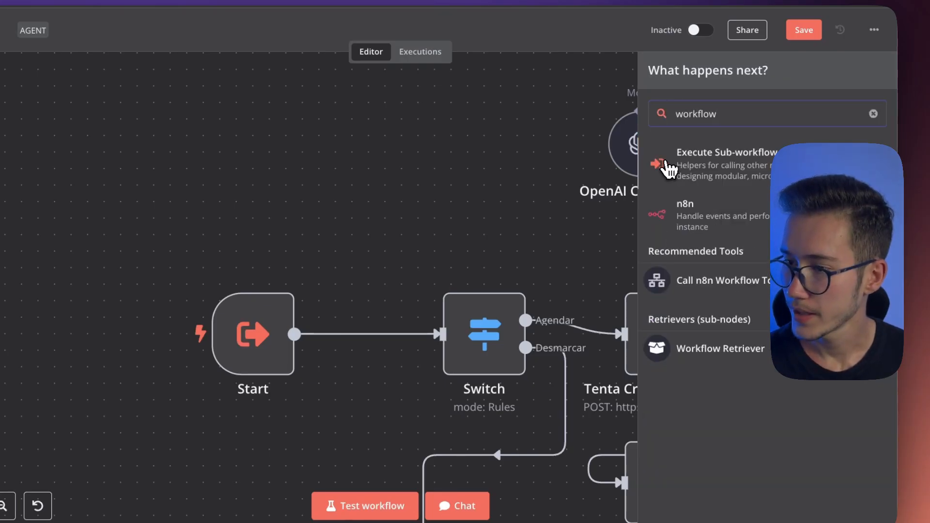
{"action": "left_click", "coordinate": [668, 167]}
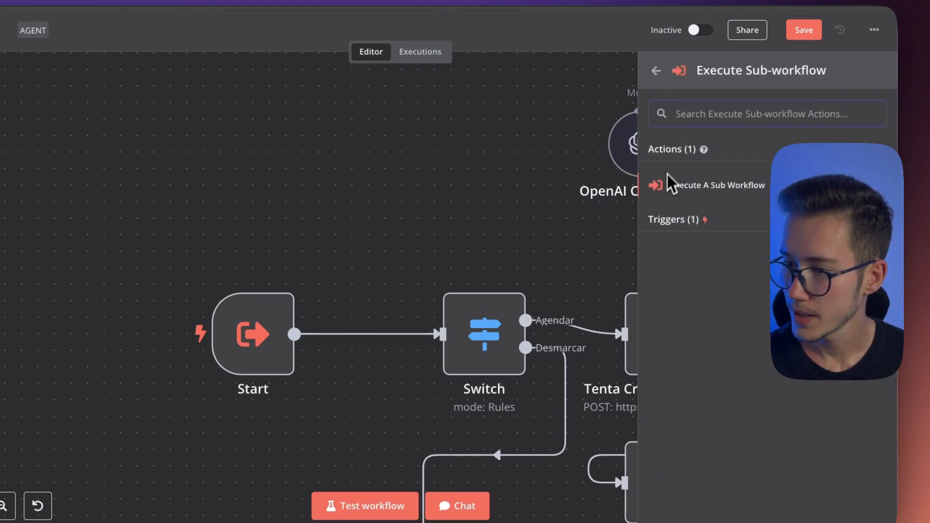
{"action": "left_click", "coordinate": [663, 221]}
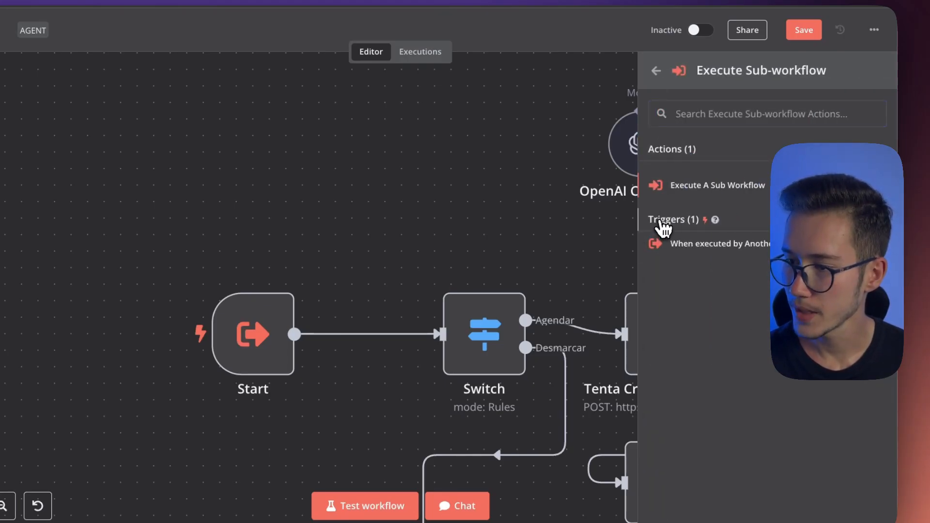
{"action": "left_click", "coordinate": [666, 247]}
{"action": "left_click_drag", "start_coordinate": [698, 490], "coordinate": [854, 517]}
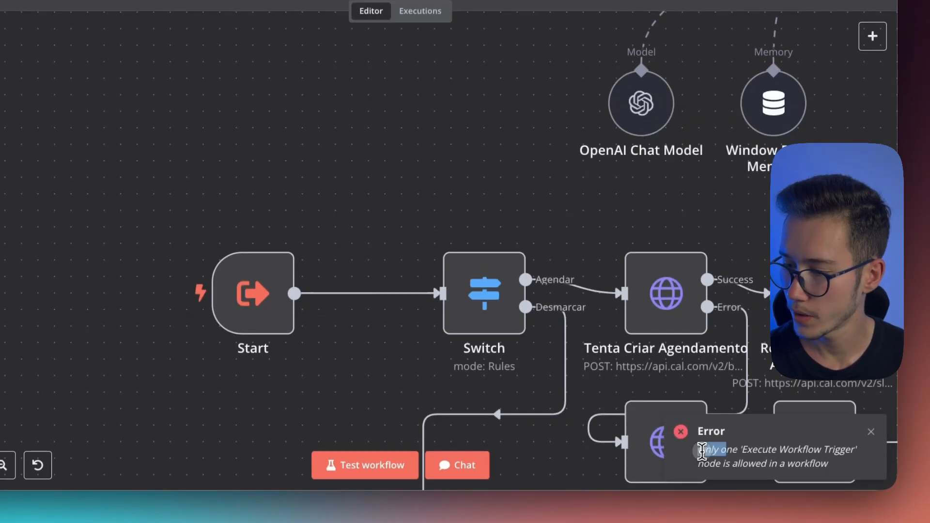
{"action": "left_click", "coordinate": [820, 459]}
{"action": "left_click", "coordinate": [259, 315]}
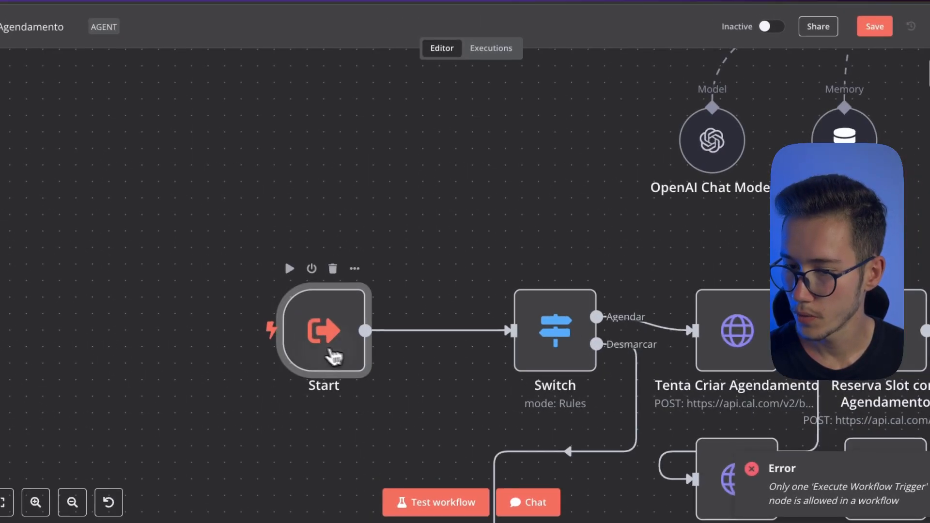
Shift the AI Agent group with its chat trigger, model, memory and tools so the chat trigger lines up above the Start trigger
{"action": "scroll", "coordinate": [307, 279], "scroll_direction": "down", "scroll_amount": 5}
{"action": "left_click_drag", "start_coordinate": [433, 227], "coordinate": [374, 212]}
{"action": "scroll", "coordinate": [348, 275], "scroll_direction": "down", "scroll_amount": 4}
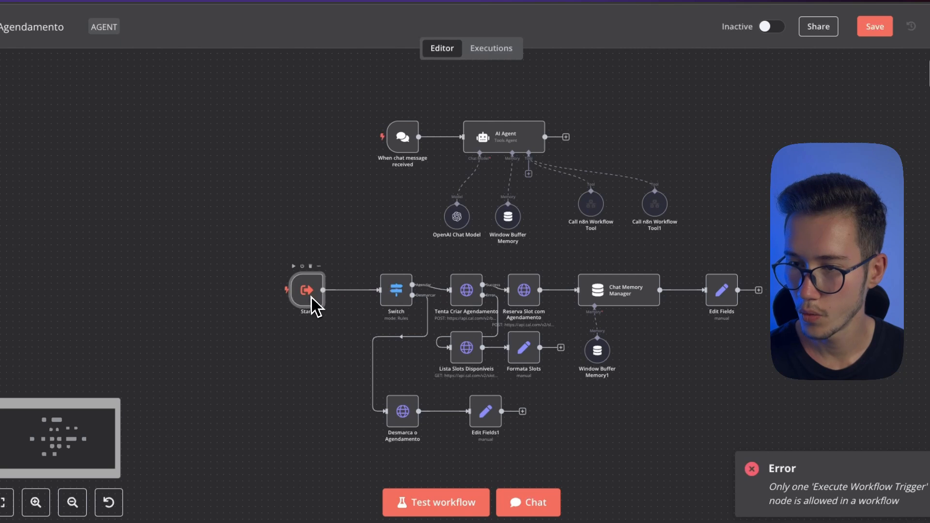
{"action": "left_click_drag", "start_coordinate": [306, 111], "coordinate": [774, 247]}
{"action": "left_click_drag", "start_coordinate": [496, 135], "coordinate": [401, 122]}
{"action": "left_click", "coordinate": [642, 124]}
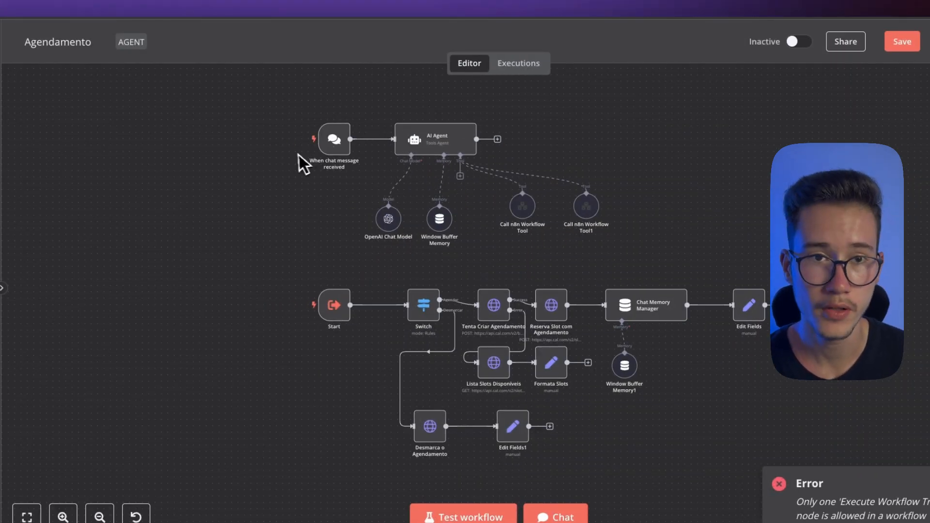
Move the Start trigger and the Switch node farther away from the Tenta Criar Agendamento node
{"action": "left_click", "coordinate": [336, 310]}
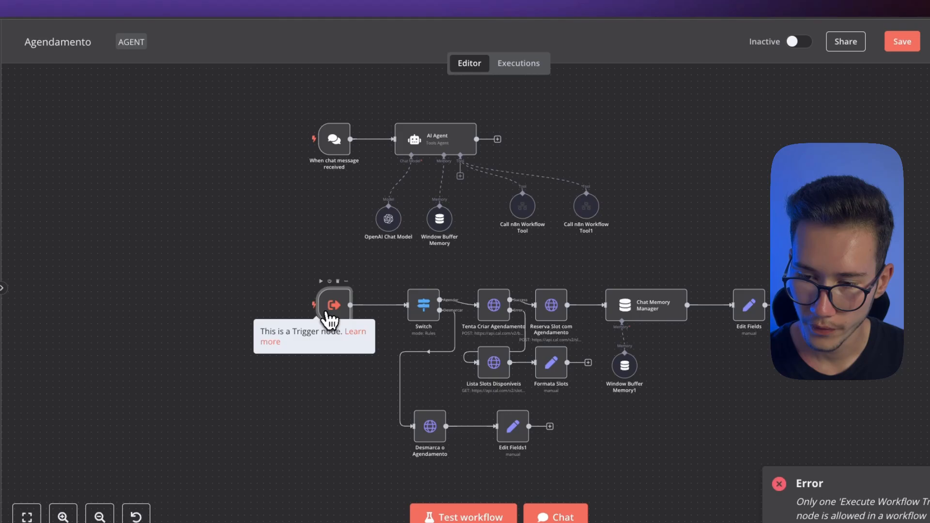
{"action": "left_click_drag", "start_coordinate": [626, 246], "coordinate": [488, 194]}
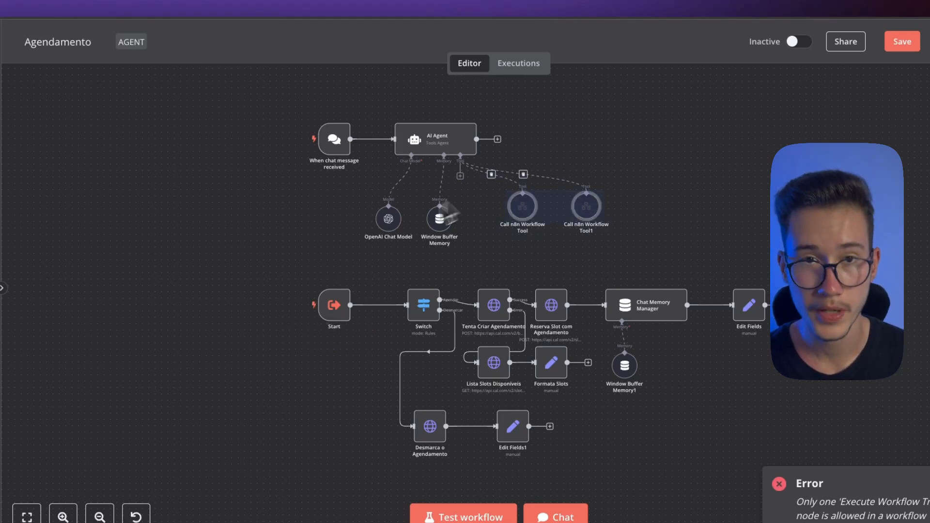
{"action": "left_click_drag", "start_coordinate": [329, 315], "coordinate": [251, 306]}
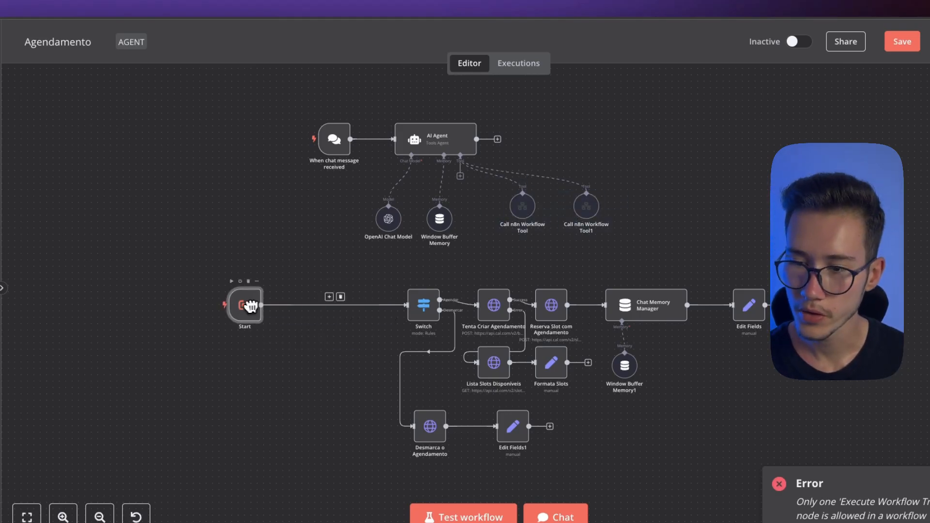
{"action": "left_click_drag", "start_coordinate": [422, 304], "coordinate": [308, 308]}
Review the Switch node's routing rules that separate book from unbook requests
{"action": "double_click", "coordinate": [309, 305]}
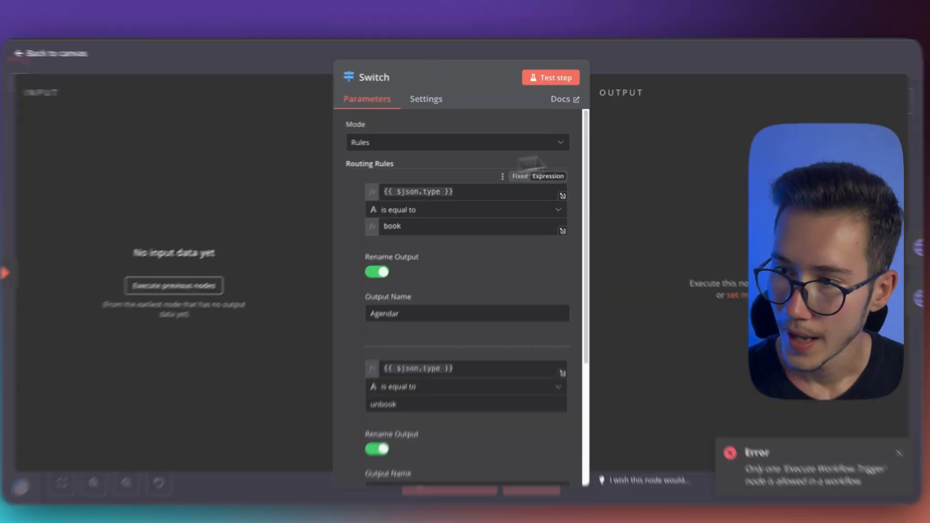
{"action": "left_click", "coordinate": [624, 62]}
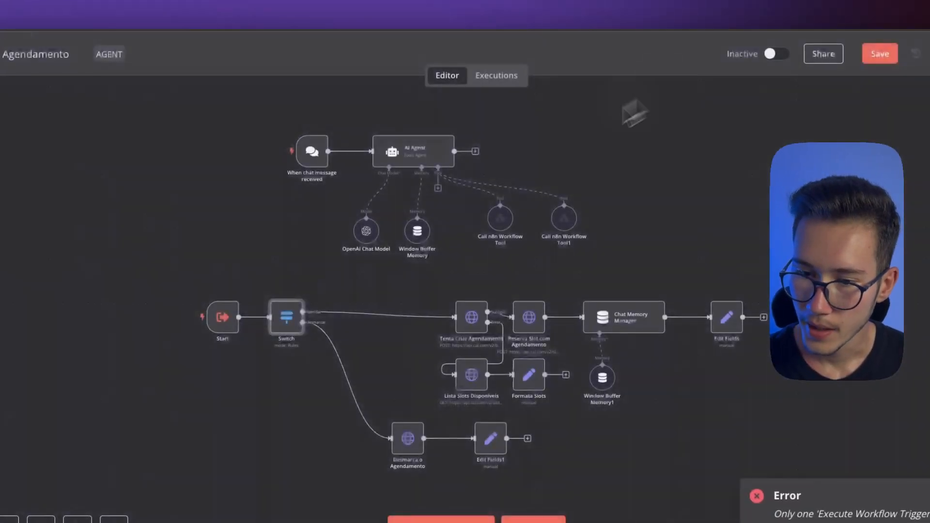
{"action": "left_click", "coordinate": [276, 289]}
Examine the Start trigger's workflow input schema with its date, email, type, Uid and sessionId fields
{"action": "double_click", "coordinate": [312, 303]}
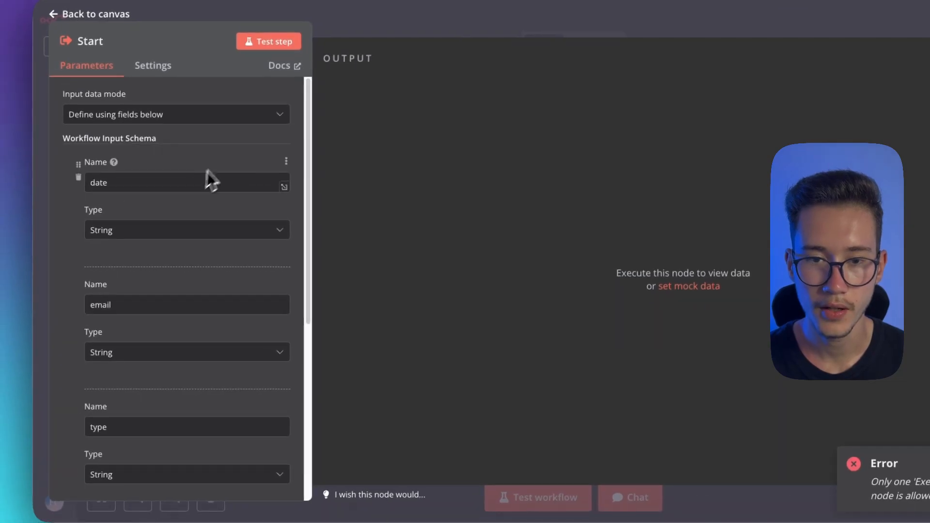
{"action": "scroll", "coordinate": [203, 193], "scroll_direction": "down", "scroll_amount": 6}
{"action": "scroll", "coordinate": [173, 208], "scroll_direction": "up", "scroll_amount": 6}
{"action": "left_click_drag", "start_coordinate": [134, 184], "coordinate": [81, 187]}
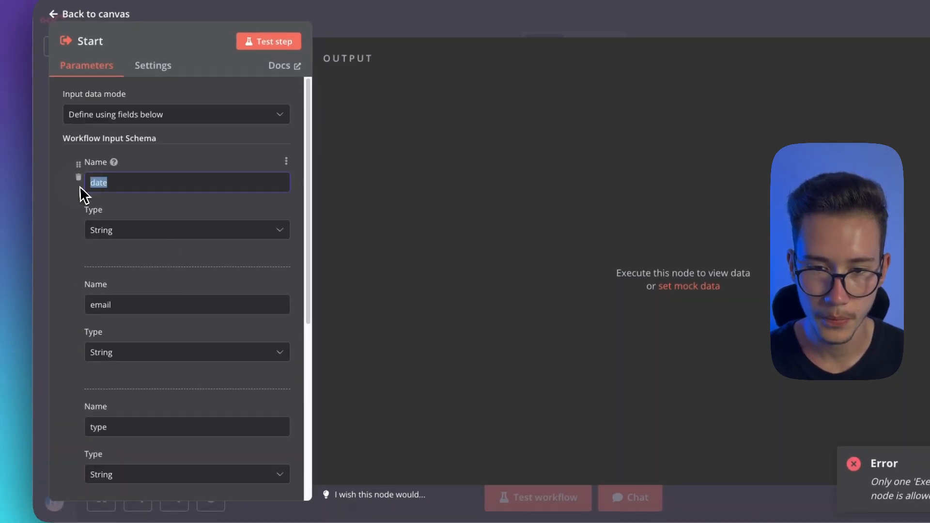
{"action": "left_click", "coordinate": [114, 307]}
{"action": "scroll", "coordinate": [146, 306], "scroll_direction": "down", "scroll_amount": 4}
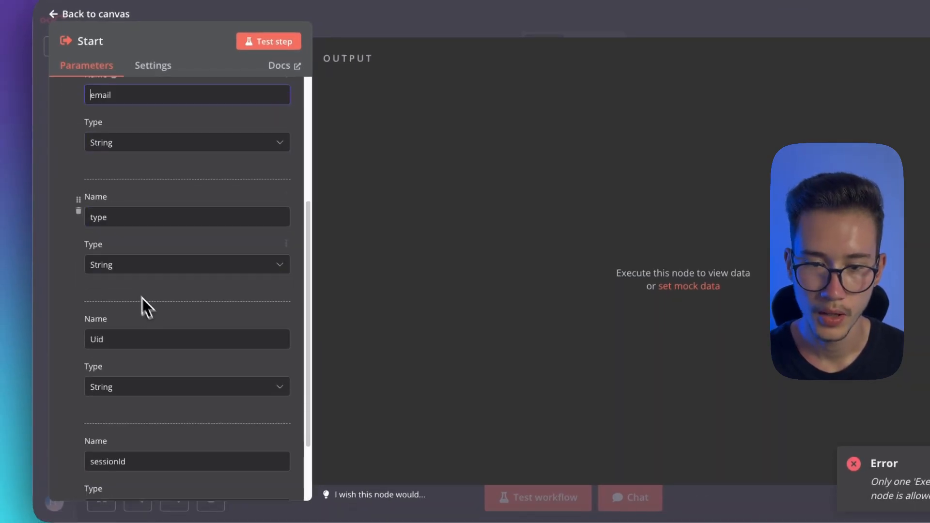
{"action": "double_click", "coordinate": [98, 214]}
{"action": "scroll", "coordinate": [121, 257], "scroll_direction": "down", "scroll_amount": 2}
{"action": "left_click_drag", "start_coordinate": [137, 373], "coordinate": [90, 375]}
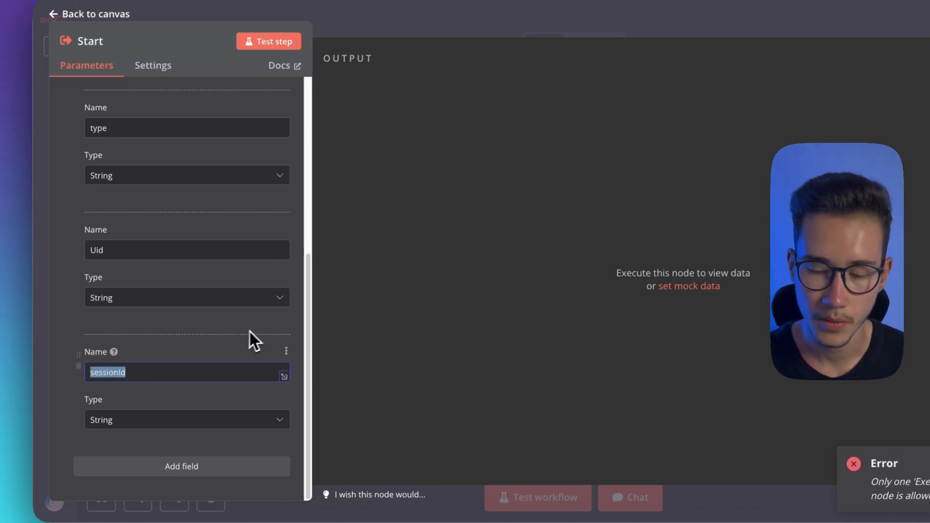
{"action": "scroll", "coordinate": [169, 242], "scroll_direction": "up", "scroll_amount": 5}
{"action": "left_click_drag", "start_coordinate": [133, 120], "coordinate": [79, 117]}
{"action": "left_click", "coordinate": [388, 23]}
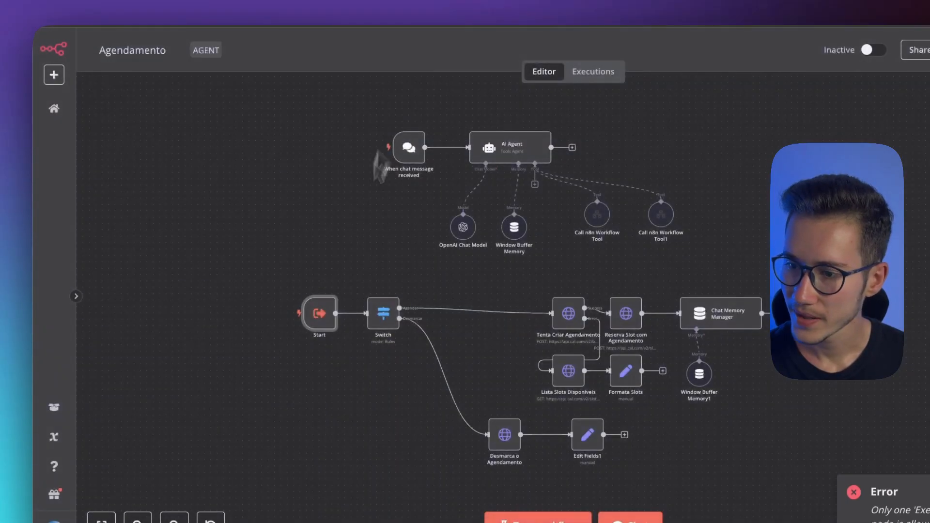
Delete the original Call n8n Workflow Tool, place Call n8n Workflow Tool1 beside Window Buffer Memory and check its settings
{"action": "mouse_move", "coordinate": [590, 235]}
{"action": "left_click", "coordinate": [597, 194]}
{"action": "left_click_drag", "start_coordinate": [664, 214], "coordinate": [586, 213]}
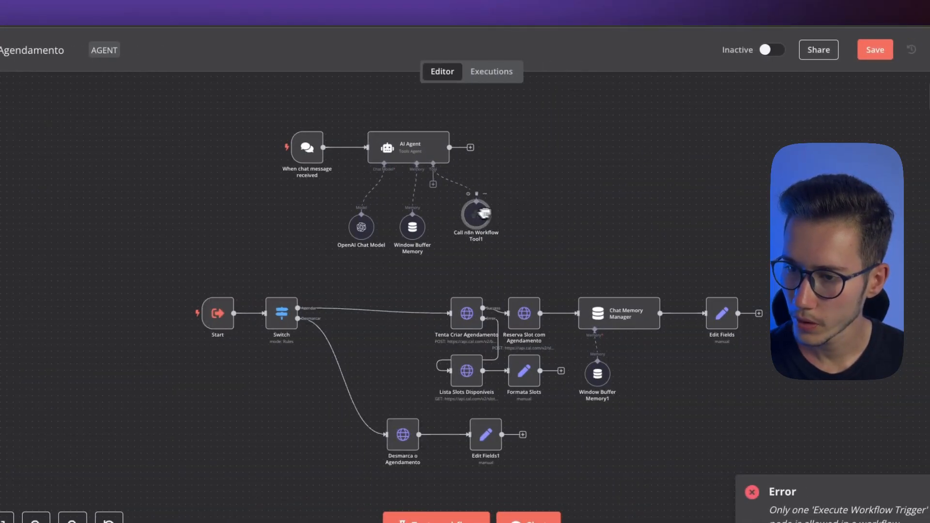
{"action": "double_click", "coordinate": [480, 218]}
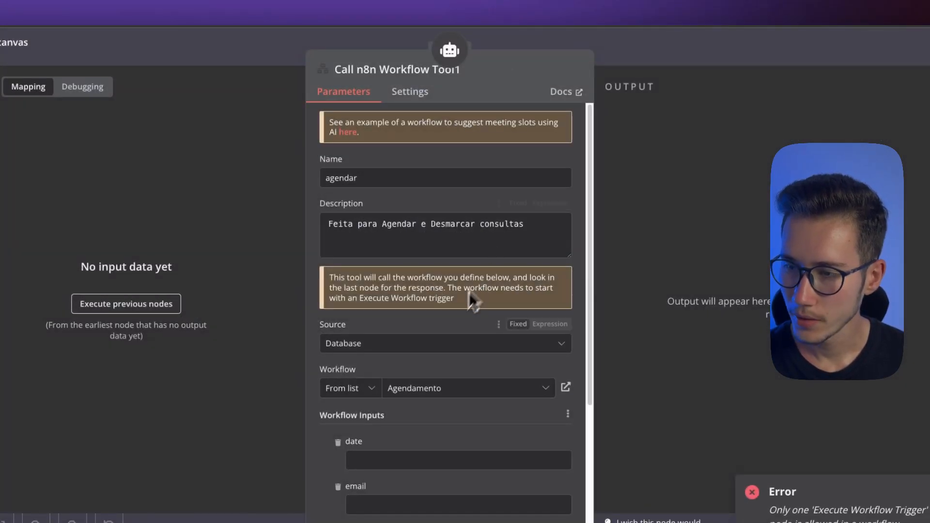
{"action": "left_click", "coordinate": [635, 53]}
Open the original Call n8n Workflow Tool and inspect its date input's $fromAI expression in the expression editor
{"action": "double_click", "coordinate": [476, 215]}
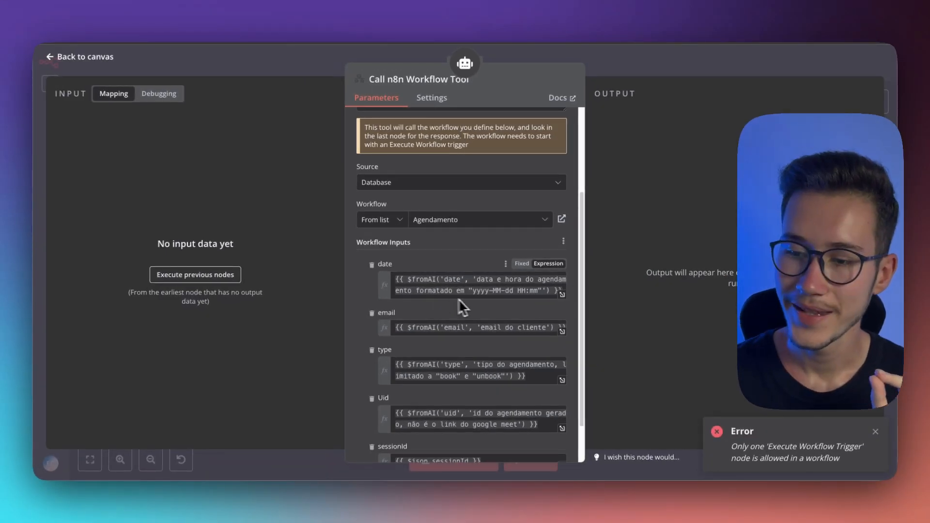
{"action": "left_click", "coordinate": [562, 294]}
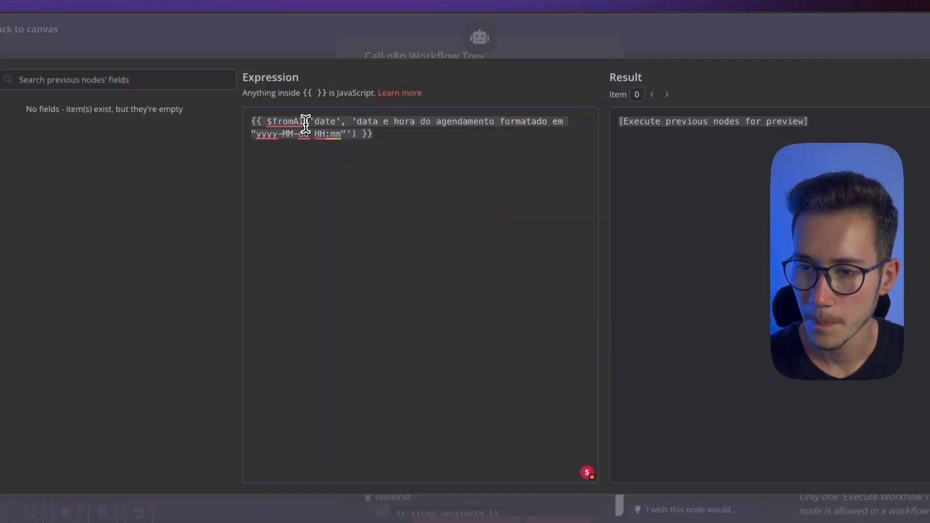
{"action": "left_click_drag", "start_coordinate": [305, 122], "coordinate": [355, 135]}
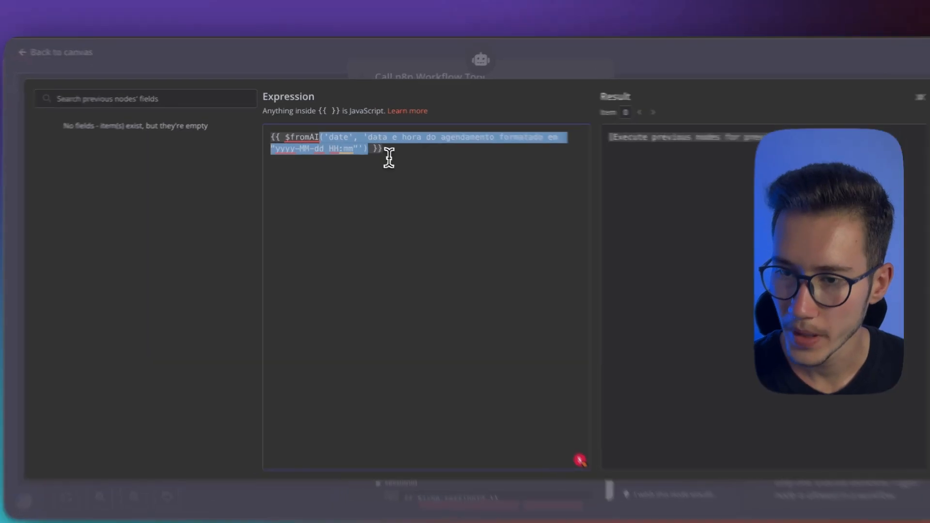
{"action": "left_click", "coordinate": [378, 155]}
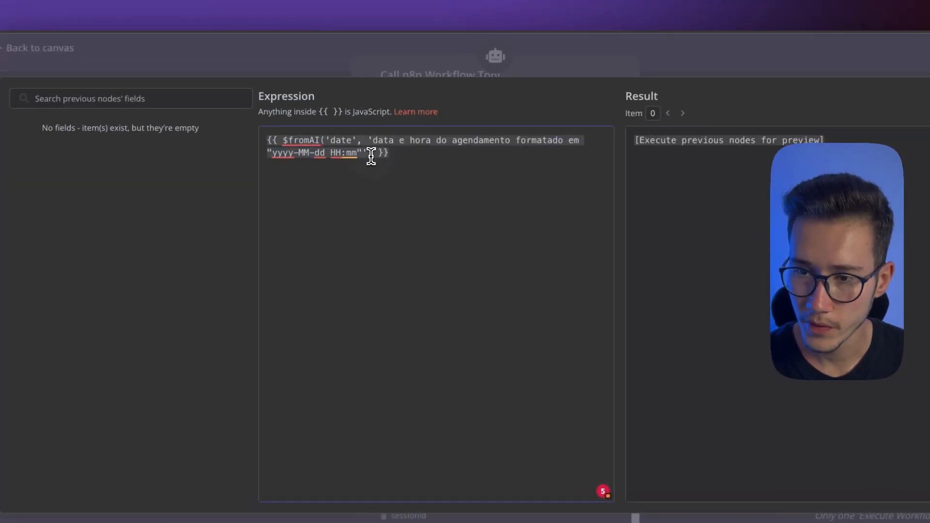
Remove the description argument from the date input's $fromAI expression, leaving only the 'date' key, and put the description back
{"action": "left_click_drag", "start_coordinate": [370, 154], "coordinate": [363, 141]}
{"action": "key", "text": "BackSpace"}
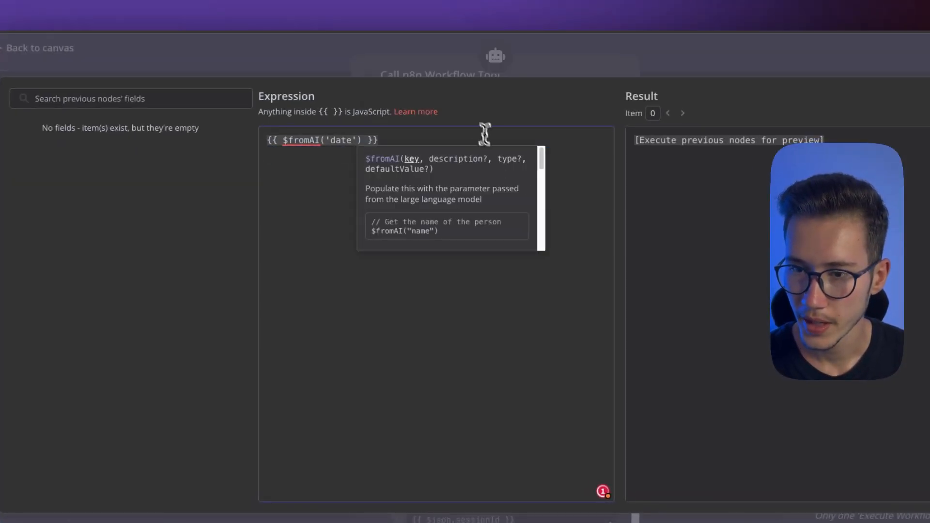
{"action": "double_click", "coordinate": [335, 141]}
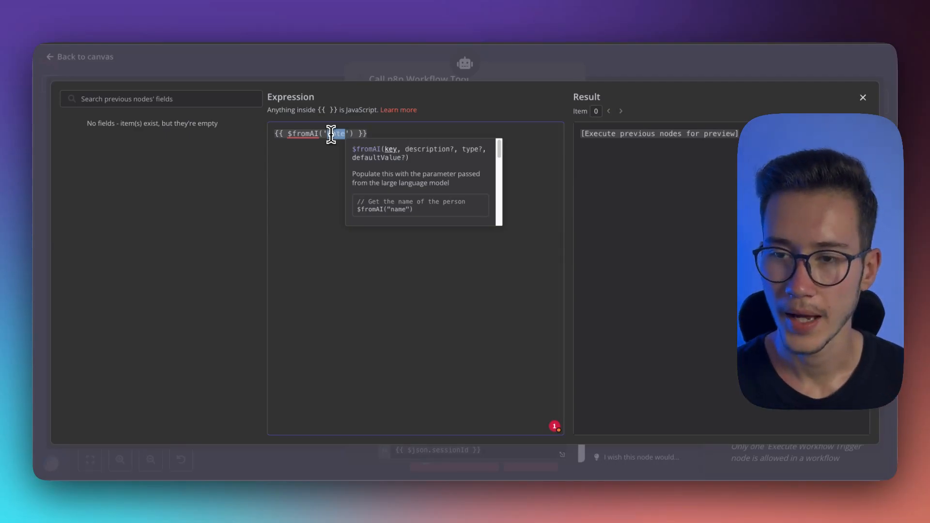
{"action": "left_click", "coordinate": [349, 134]}
{"action": "key", "text": "ctrl+v"}
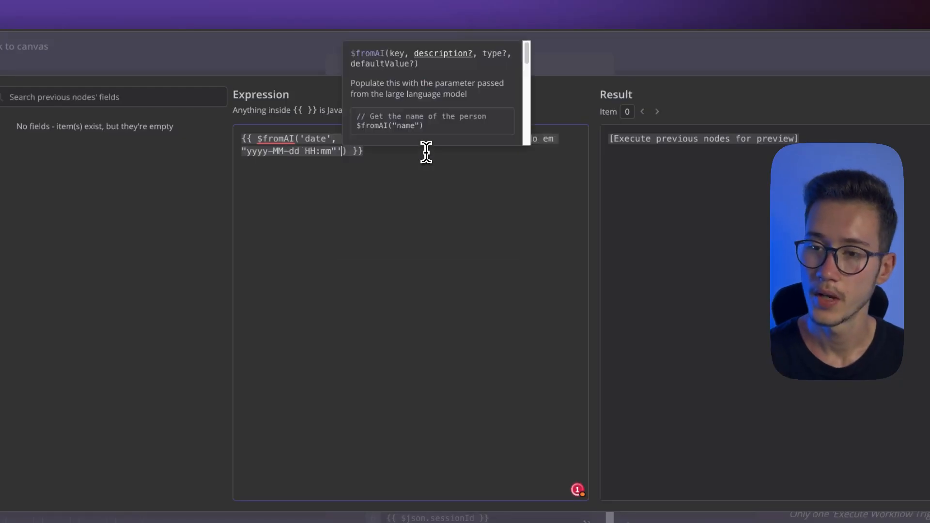
Examine the date expression's key, description and "yyyy-MM-dd HH:mm" format parts, and close the expression editor
{"action": "left_click_drag", "start_coordinate": [347, 140], "coordinate": [473, 140]}
{"action": "double_click", "coordinate": [315, 138]}
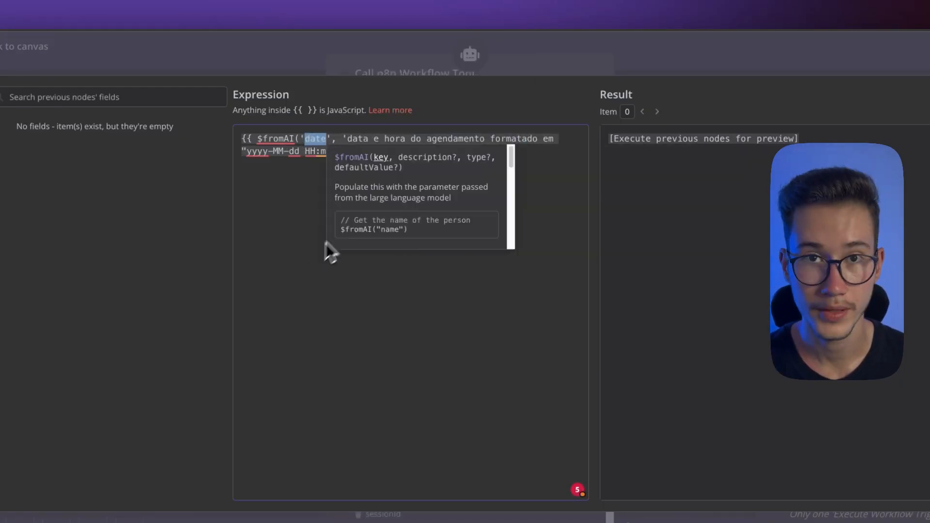
{"action": "left_click_drag", "start_coordinate": [347, 140], "coordinate": [529, 139]}
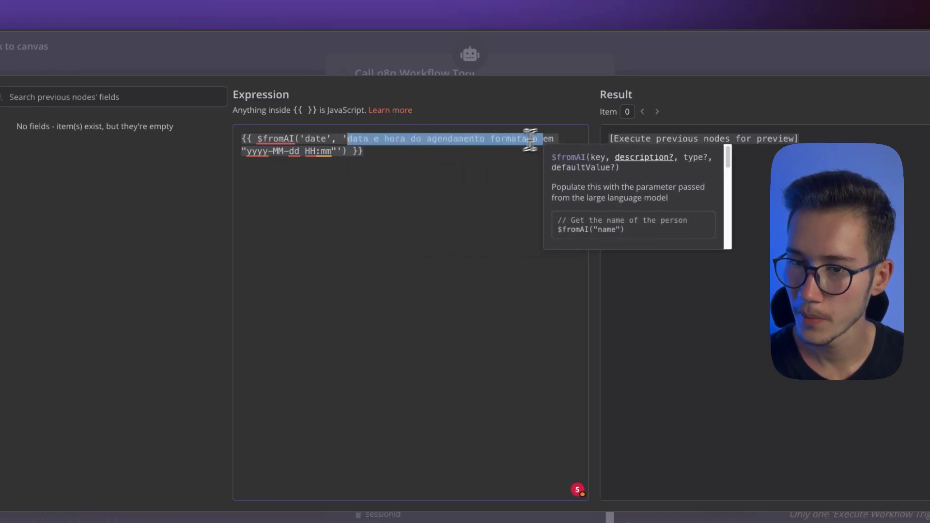
{"action": "double_click", "coordinate": [261, 152]}
{"action": "double_click", "coordinate": [279, 153]}
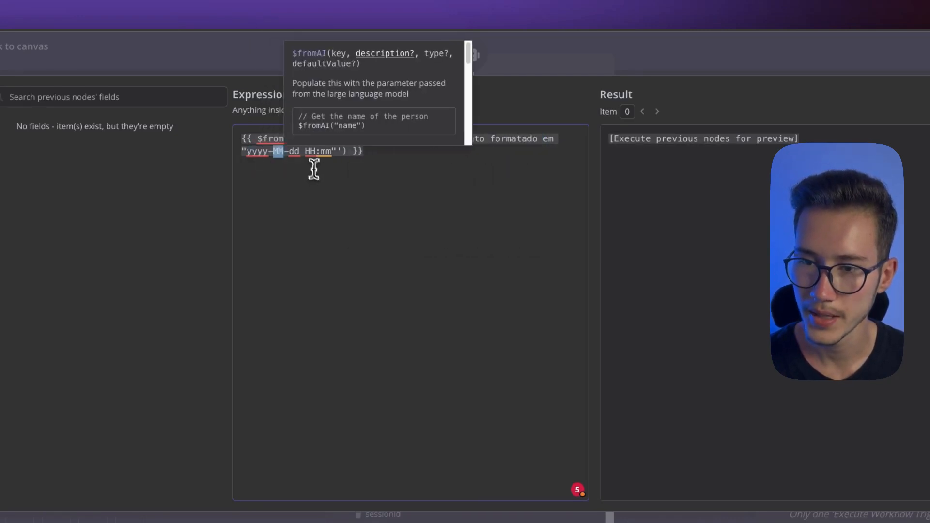
{"action": "double_click", "coordinate": [295, 153]}
{"action": "double_click", "coordinate": [313, 153]}
{"action": "double_click", "coordinate": [326, 152]}
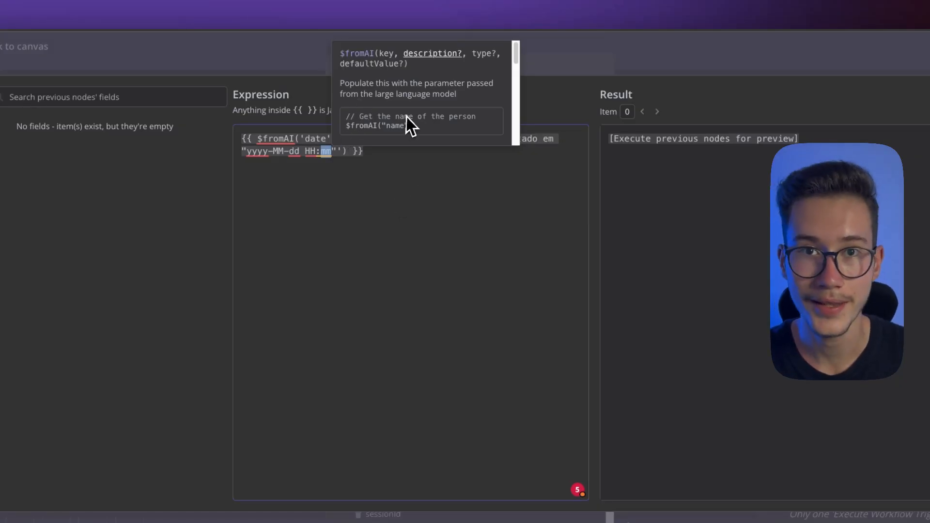
{"action": "left_click", "coordinate": [622, 70]}
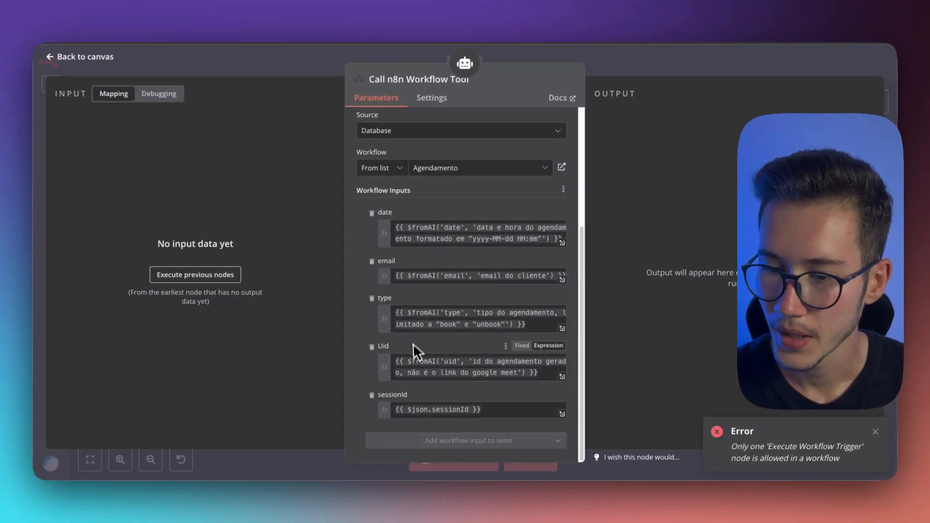
Compare the tool's workflow inputs with the field names defined in the Start trigger's input schema
{"action": "double_click", "coordinate": [384, 214]}
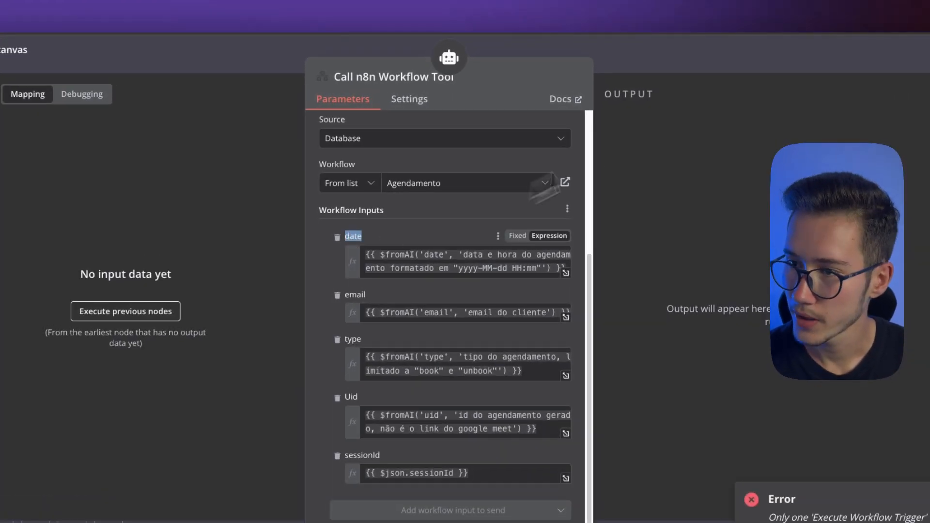
{"action": "left_click", "coordinate": [615, 63]}
{"action": "left_click", "coordinate": [276, 291]}
{"action": "double_click", "coordinate": [326, 289]}
{"action": "scroll", "coordinate": [276, 203], "scroll_direction": "down", "scroll_amount": 6}
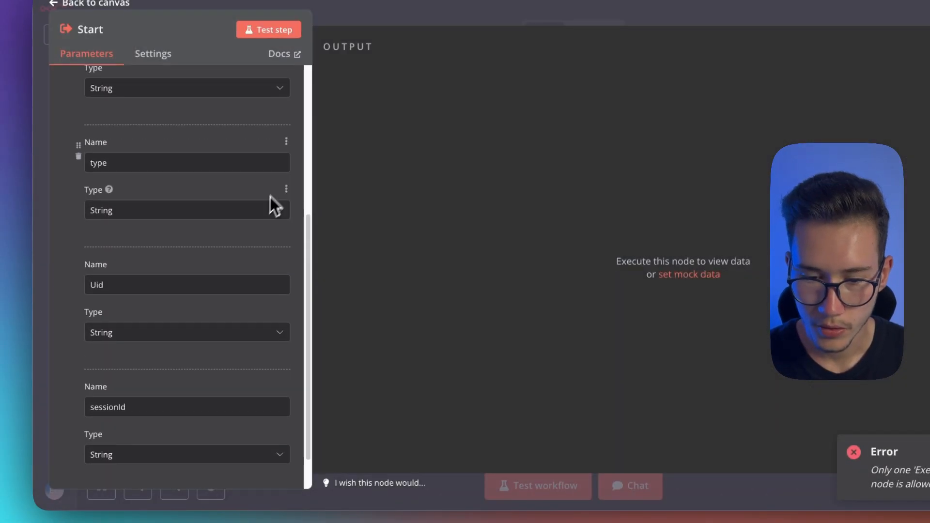
Add a String field named novoInput to the Start trigger's input schema and save the workflow
{"action": "left_click", "coordinate": [191, 453]}
{"action": "scroll", "coordinate": [201, 434], "scroll_direction": "down", "scroll_amount": 2}
{"action": "left_click", "coordinate": [154, 359]}
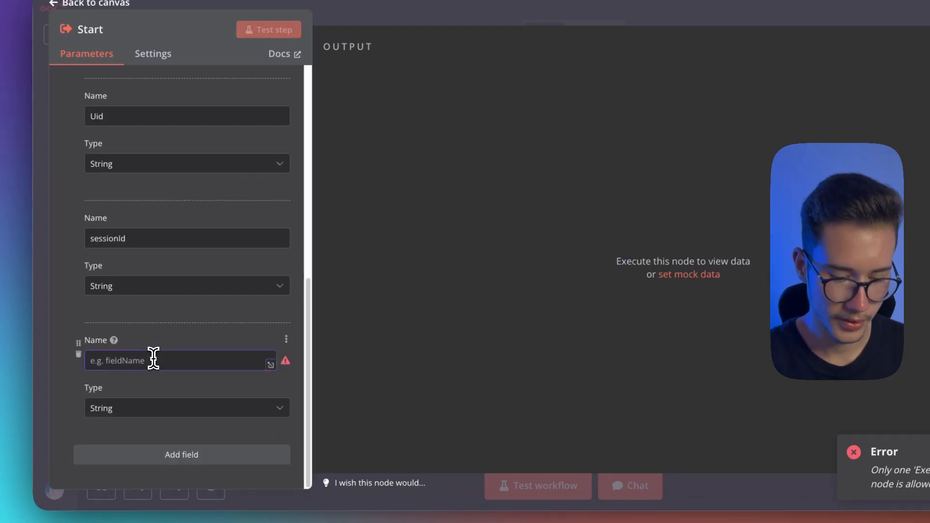
{"action": "type", "text": "novo"}
{"action": "key", "text": "ctrl+s"}
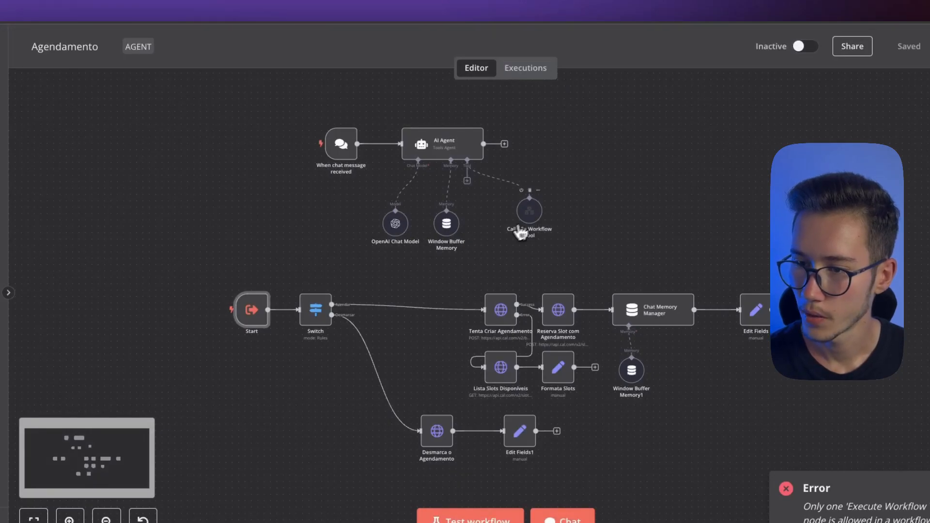
Open the Call n8n Workflow Tool and refresh its outdated workflow inputs to bring in novoInput
{"action": "double_click", "coordinate": [526, 217]}
{"action": "scroll", "coordinate": [499, 310], "scroll_direction": "down", "scroll_amount": 5}
{"action": "mouse_move", "coordinate": [538, 187]}
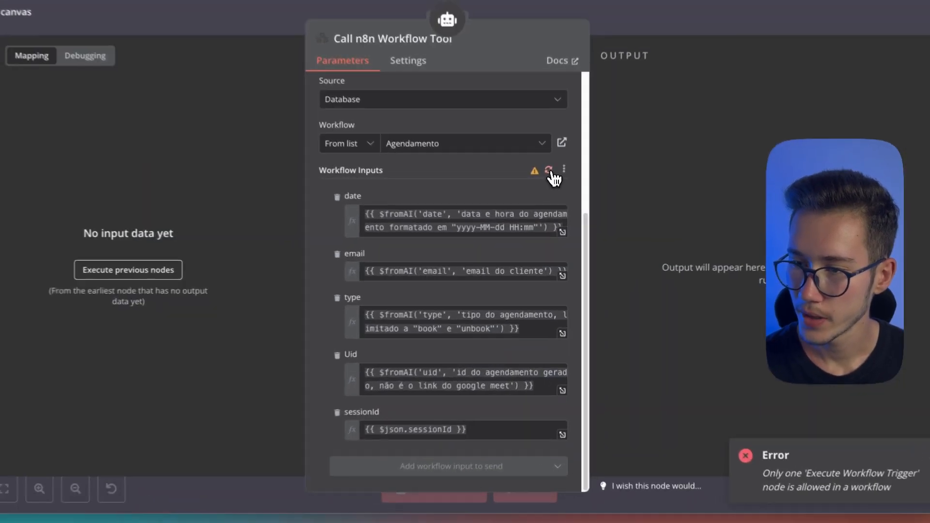
{"action": "left_click", "coordinate": [550, 190]}
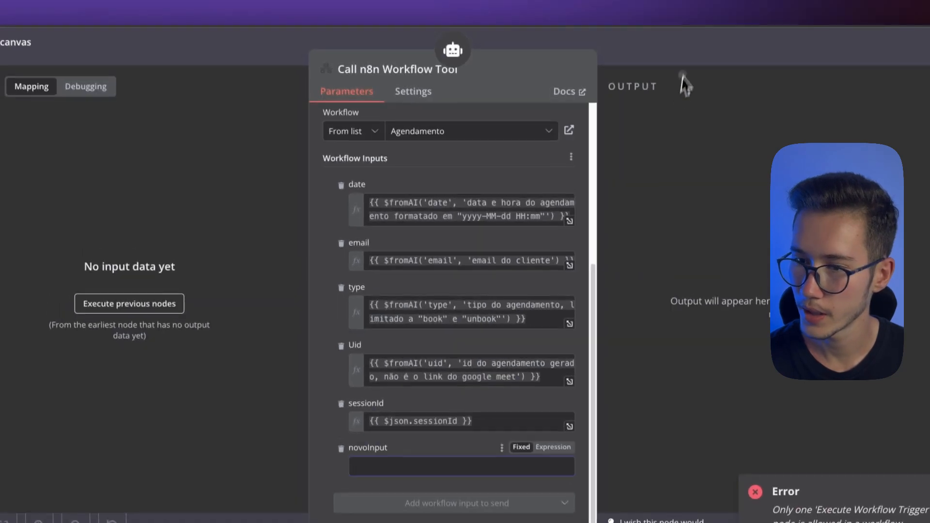
Remove the novoInput field from the Start trigger and refresh the Call n8n Workflow Tool's input list to match
{"action": "left_click", "coordinate": [674, 19]}
{"action": "double_click", "coordinate": [316, 294]}
{"action": "scroll", "coordinate": [82, 366], "scroll_direction": "down", "scroll_amount": 6}
{"action": "left_click", "coordinate": [356, 41]}
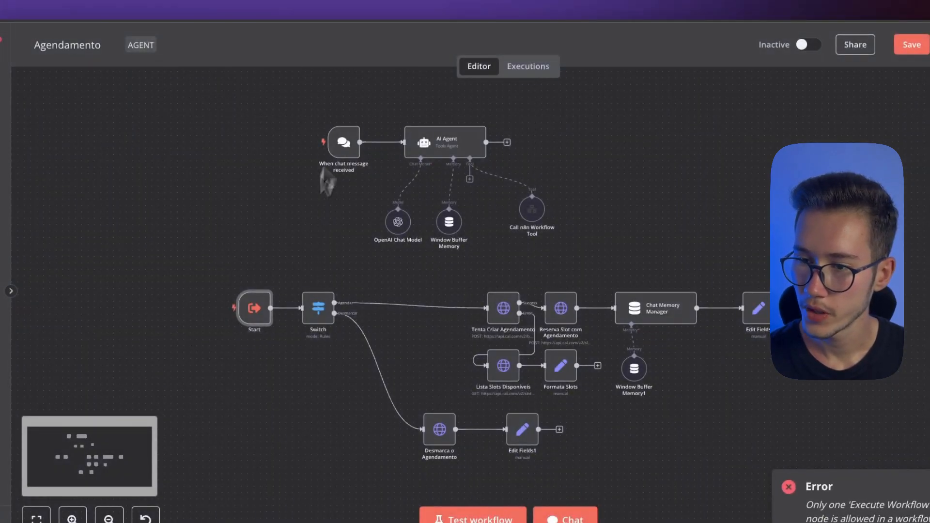
{"action": "double_click", "coordinate": [531, 209]}
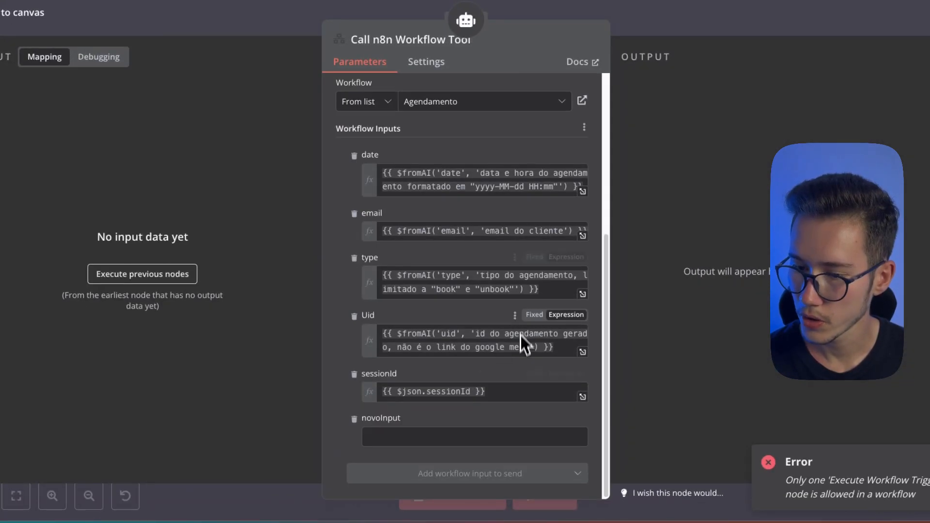
{"action": "left_click", "coordinate": [584, 127]}
{"action": "left_click", "coordinate": [513, 154]}
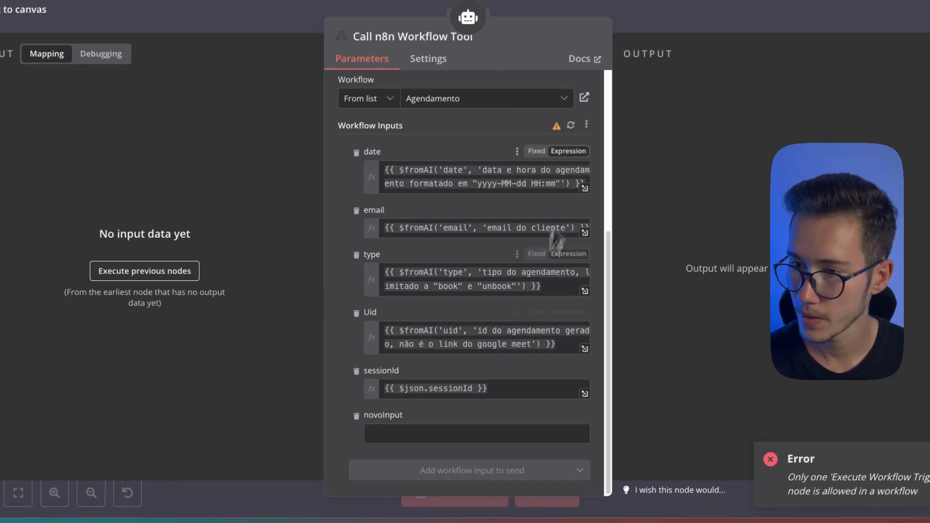
{"action": "left_click", "coordinate": [571, 127]}
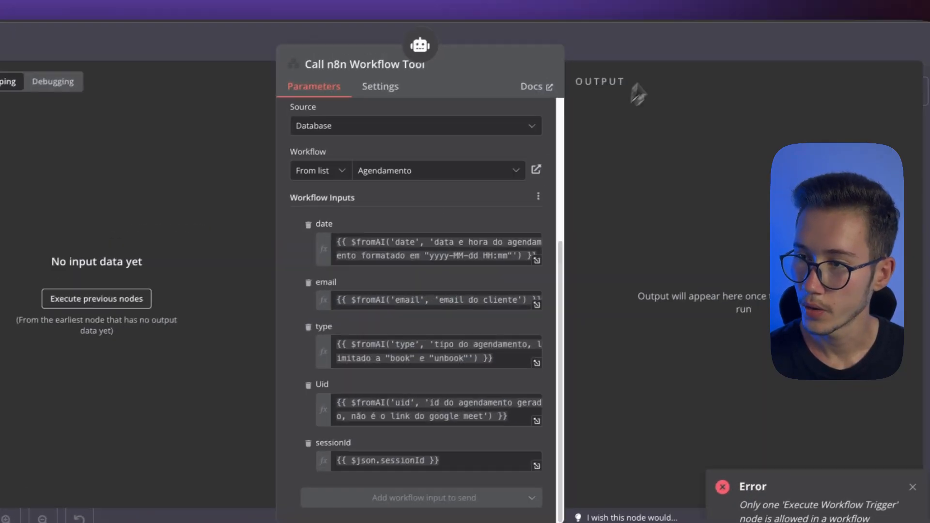
{"action": "key", "text": "Escape"}
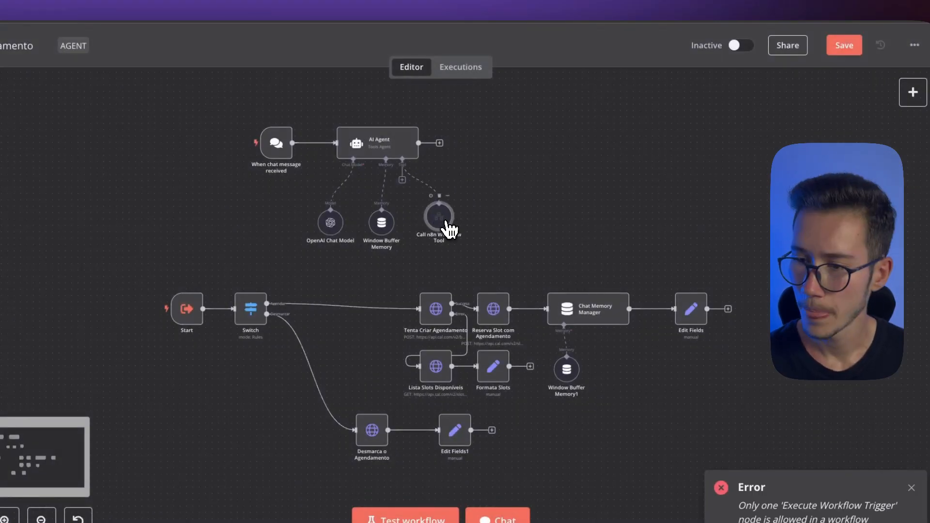
Duplicate the Call n8n Workflow Tool, rename the original marcar and the copy desmarcar, and connect desmarcar to the AI Agent's Tool port
{"action": "key", "text": "ctrl+d"}
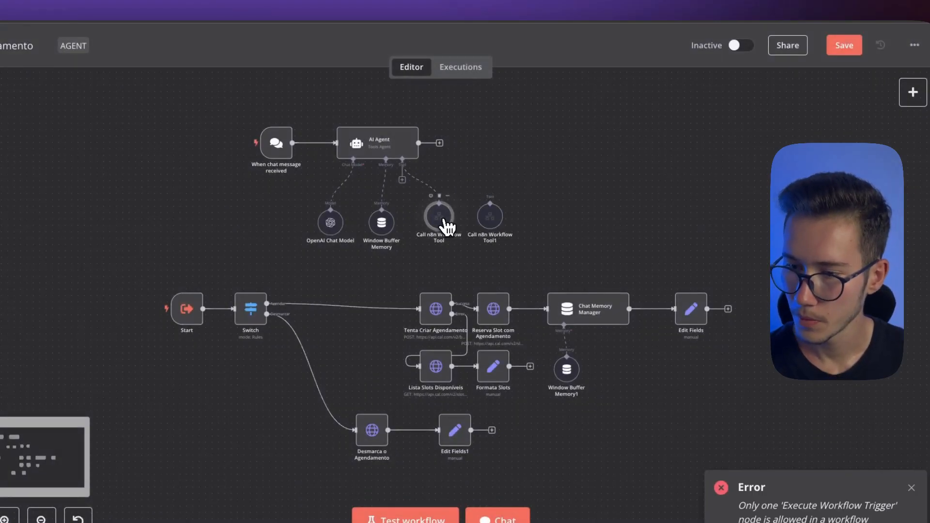
{"action": "key", "text": "F2"}
{"action": "type", "text": "mar"}
{"action": "key", "text": "Escape"}
{"action": "key", "text": "F2"}
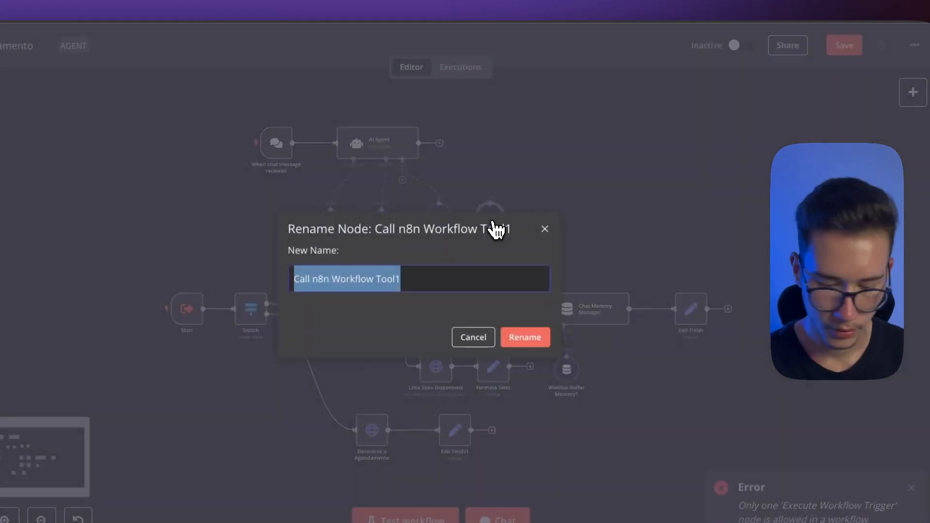
{"action": "type", "text": "desmarcar"}
{"action": "key", "text": "Return"}
{"action": "scroll", "coordinate": [485, 223], "scroll_direction": "up", "scroll_amount": 5}
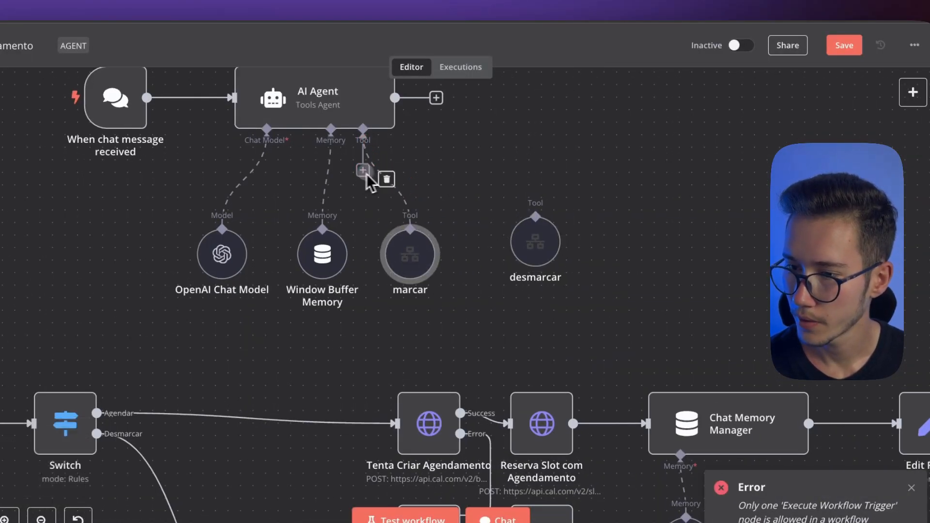
{"action": "left_click_drag", "start_coordinate": [364, 172], "coordinate": [534, 218]}
Replace the $fromAI expression of the marcar tool's type input with the value book
{"action": "double_click", "coordinate": [410, 254]}
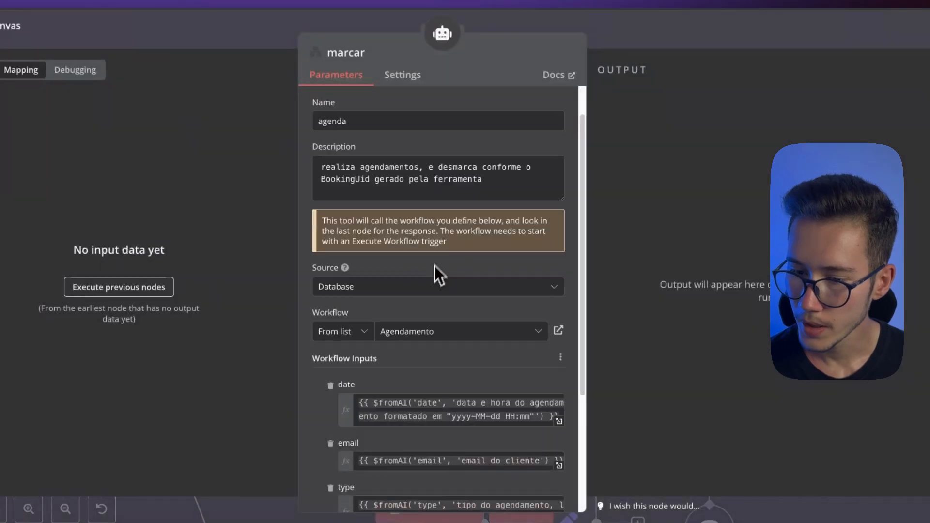
{"action": "scroll", "coordinate": [435, 265], "scroll_direction": "down", "scroll_amount": 5}
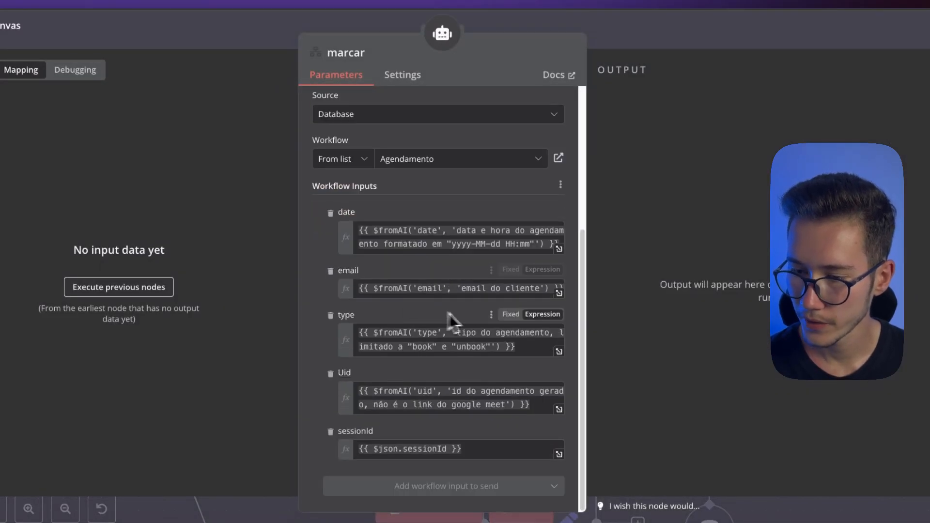
{"action": "double_click", "coordinate": [420, 349]}
{"action": "double_click", "coordinate": [472, 347]}
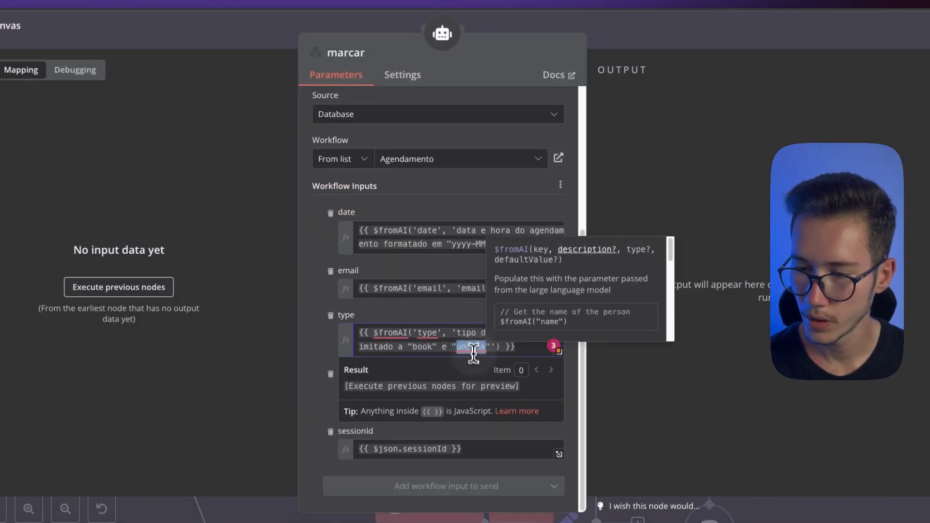
{"action": "key", "text": "ctrl+a"}
{"action": "type", "text": "book"}
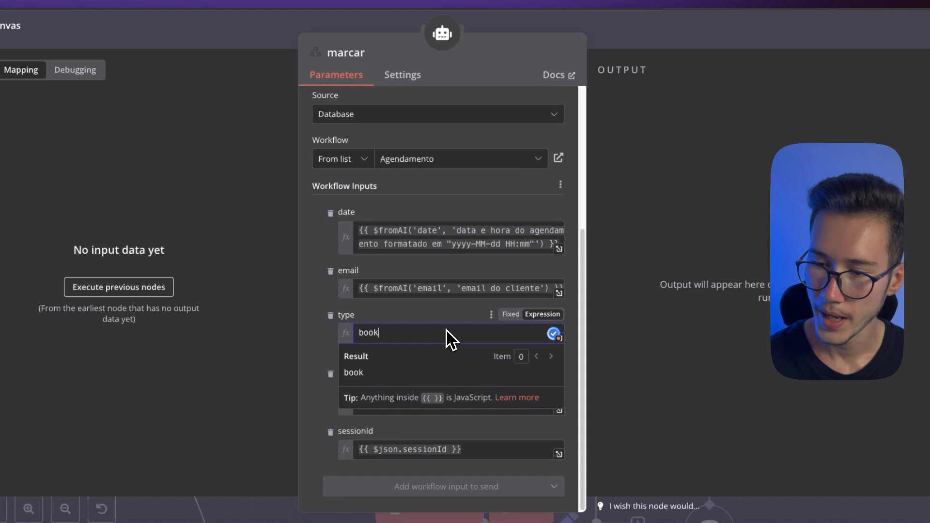
{"action": "key", "text": "Escape"}
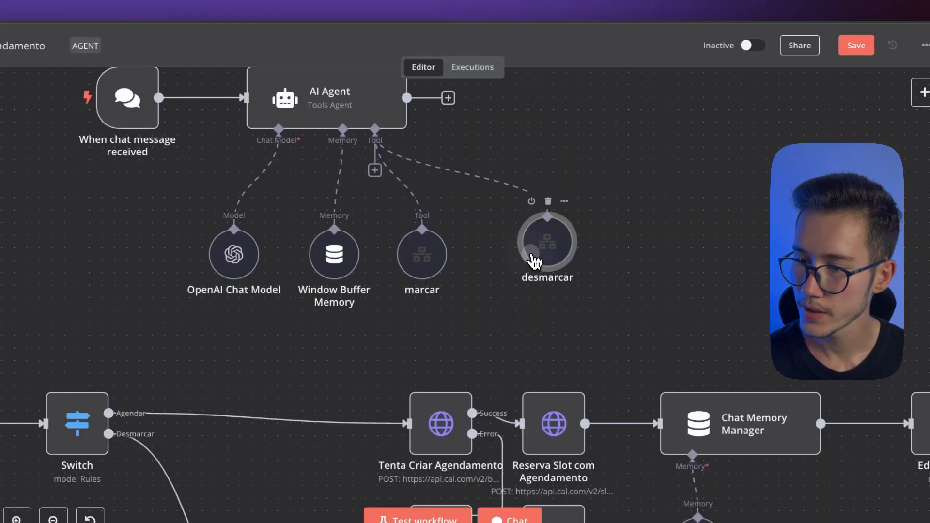
Replace the $fromAI expression of the desmarcar tool's type input with the value unbook
{"action": "double_click", "coordinate": [535, 239]}
{"action": "left_click", "coordinate": [364, 327]}
{"action": "key", "text": "ctrl+a"}
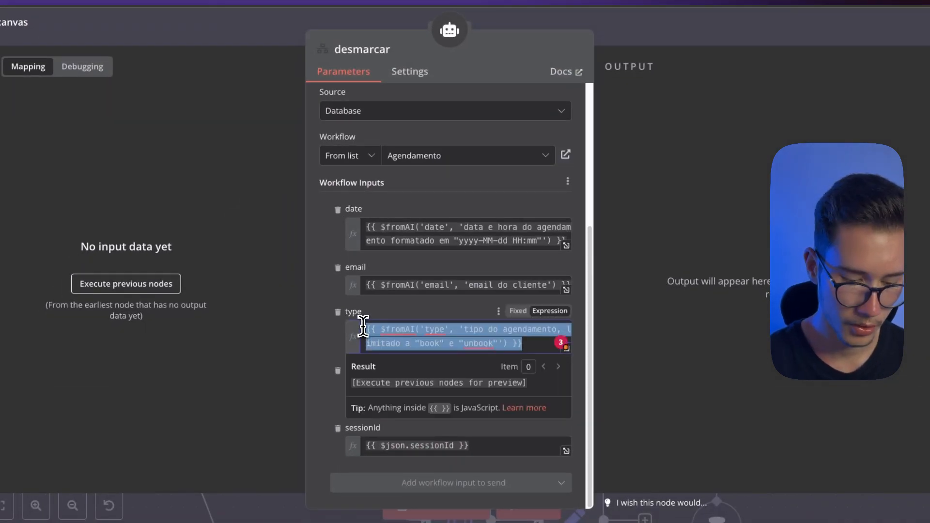
{"action": "type", "text": "unbook"}
{"action": "key", "text": "Escape"}
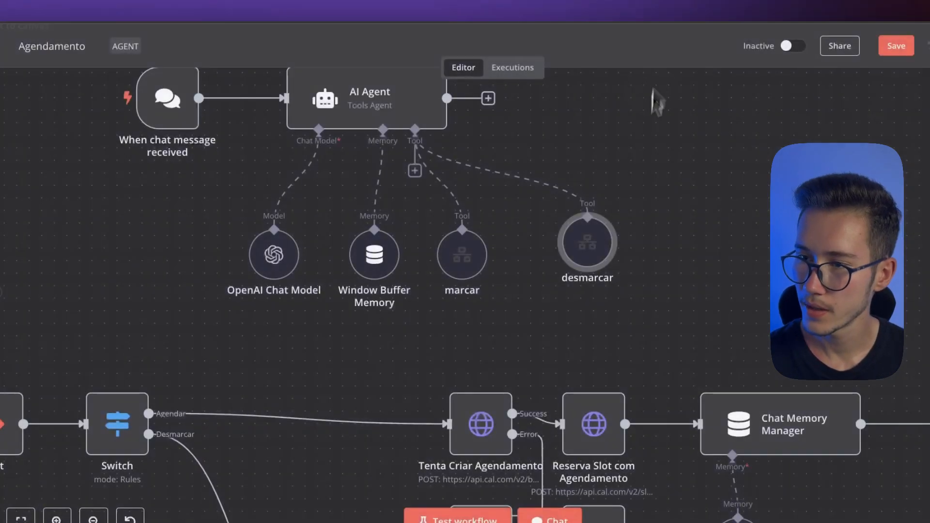
Place the desmarcar tool node directly beside marcar and look over the Switch node's Agendar and Desmarcar branches
{"action": "left_click_drag", "start_coordinate": [583, 246], "coordinate": [583, 258]}
{"action": "left_click_drag", "start_coordinate": [368, 361], "coordinate": [539, 154]}
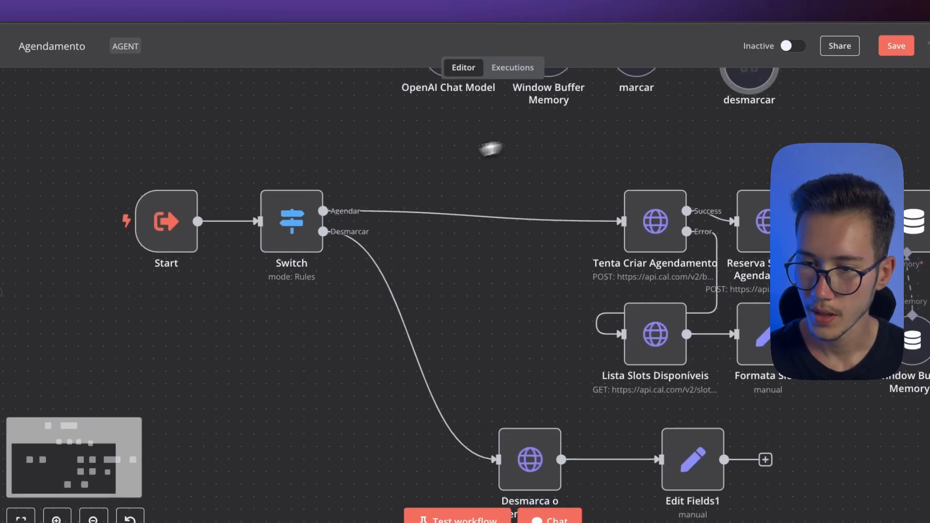
{"action": "left_click", "coordinate": [310, 220]}
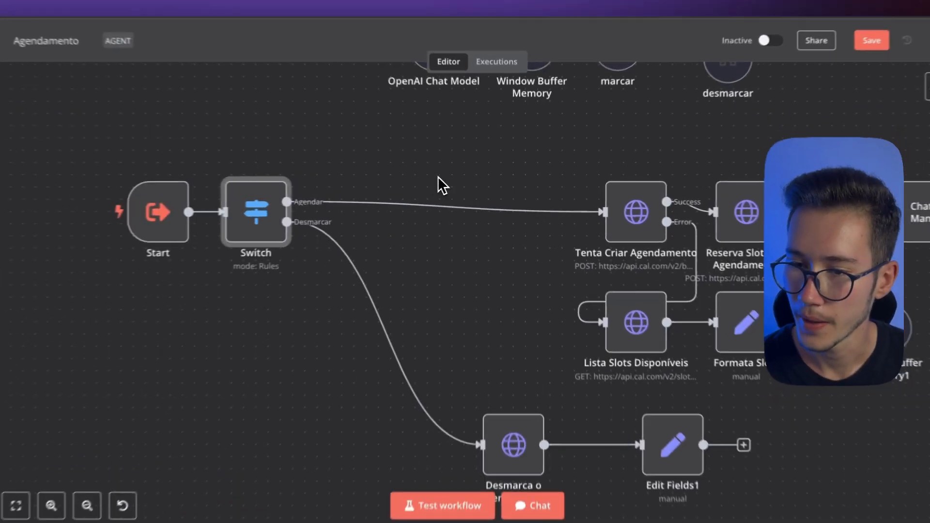
{"action": "scroll", "coordinate": [458, 178], "scroll_direction": "up", "scroll_amount": 3}
{"action": "scroll", "coordinate": [458, 178], "scroll_direction": "right", "scroll_amount": 3}
{"action": "left_click_drag", "start_coordinate": [538, 238], "coordinate": [507, 228]}
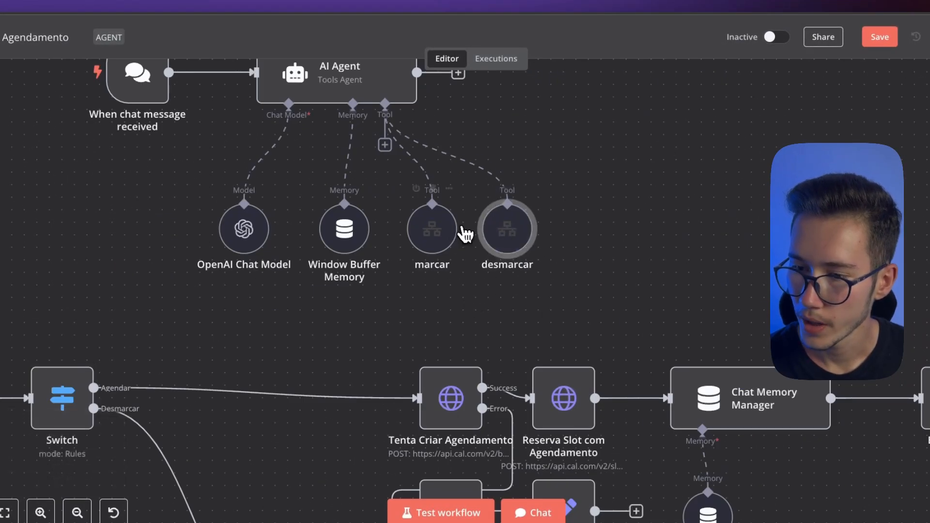
Check the type input of the marcar tool and return to the canvas
{"action": "double_click", "coordinate": [432, 239]}
{"action": "double_click", "coordinate": [434, 343]}
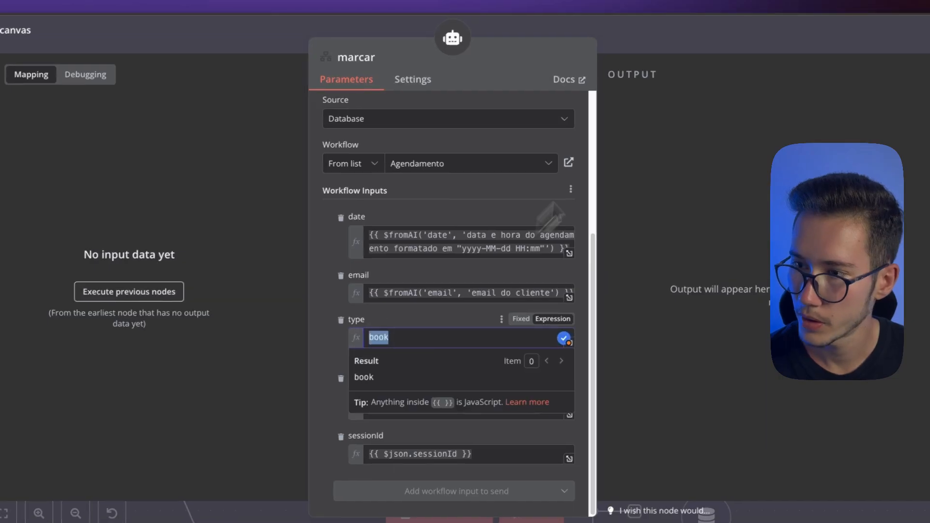
{"action": "left_click", "coordinate": [632, 38]}
Set the desmarcar tool's name to desmarcar and its description to "Desmarca conforme o BookingUid gerado pela ferramenta"
{"action": "double_click", "coordinate": [494, 254]}
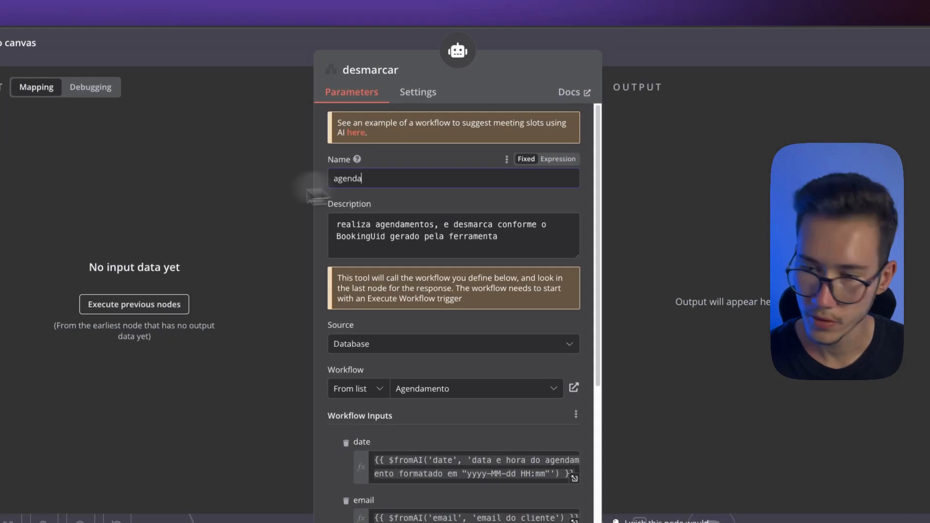
{"action": "double_click", "coordinate": [426, 152]}
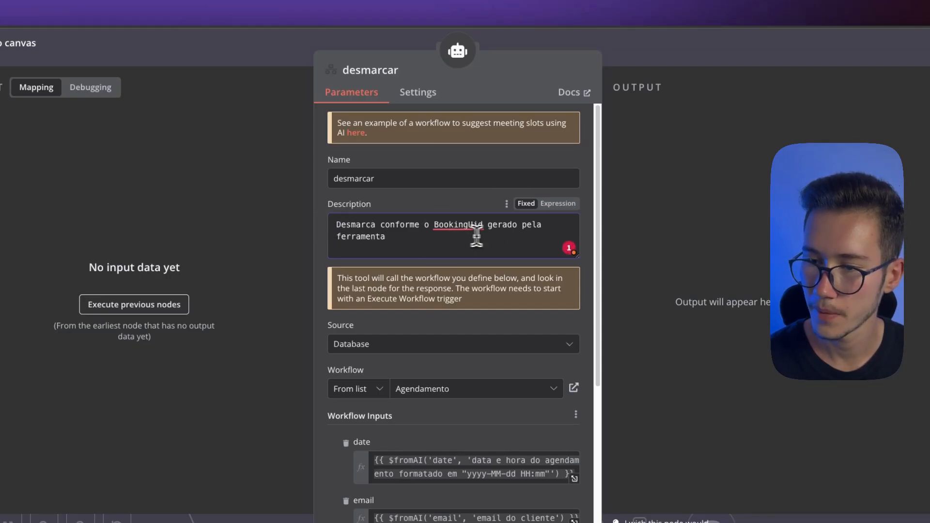
{"action": "left_click", "coordinate": [462, 225]}
{"action": "left_click", "coordinate": [640, 55]}
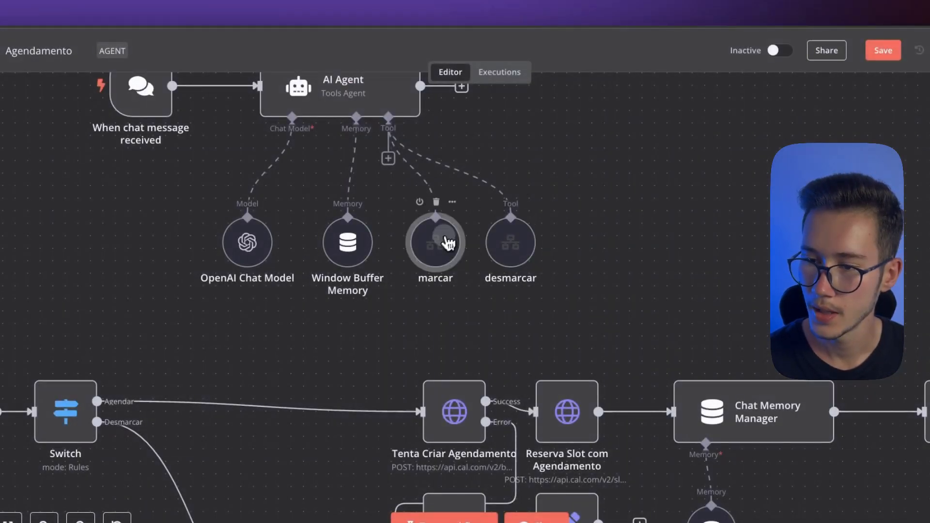
Shorten the marcar tool's description to "realiza agendamentos" and save the workflow
{"action": "double_click", "coordinate": [444, 240]}
{"action": "left_click_drag", "start_coordinate": [498, 238], "coordinate": [456, 226]}
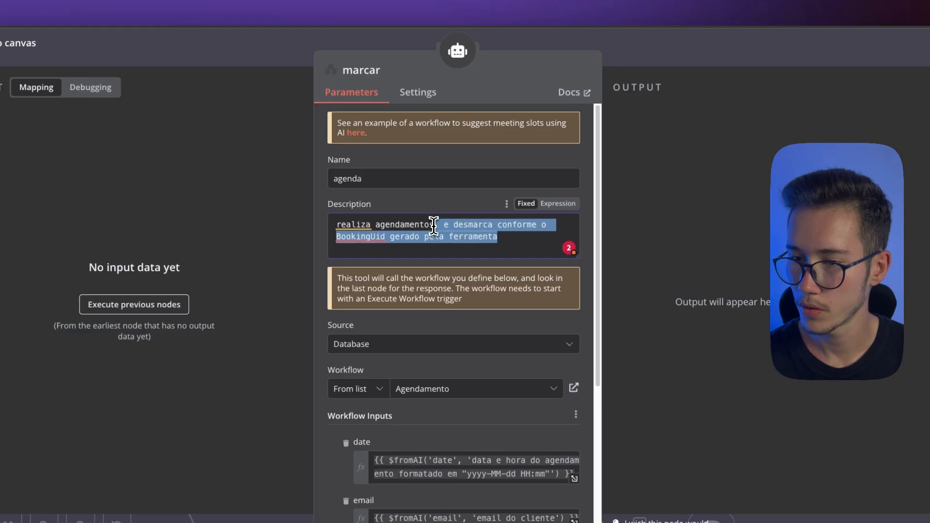
{"action": "key", "text": "BackSpace"}
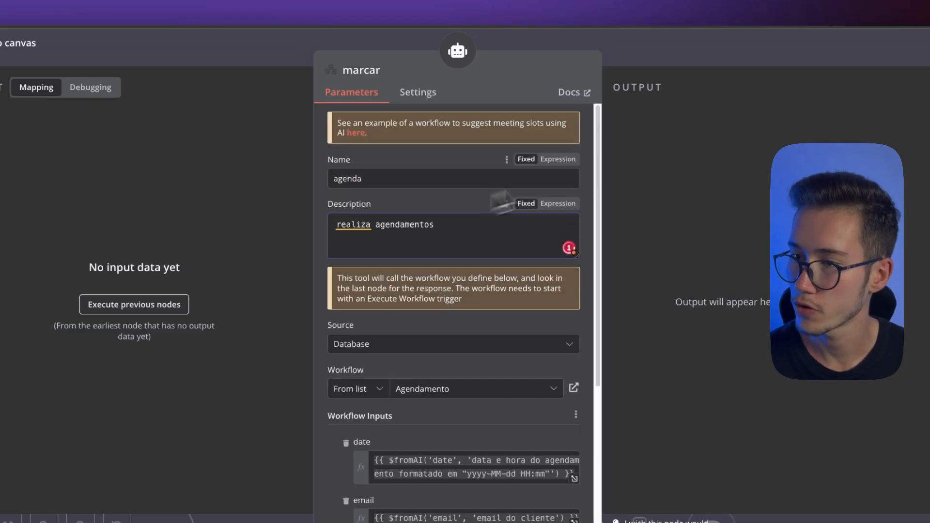
{"action": "left_click", "coordinate": [634, 56]}
{"action": "scroll", "coordinate": [573, 271], "scroll_direction": "down", "scroll_amount": 5}
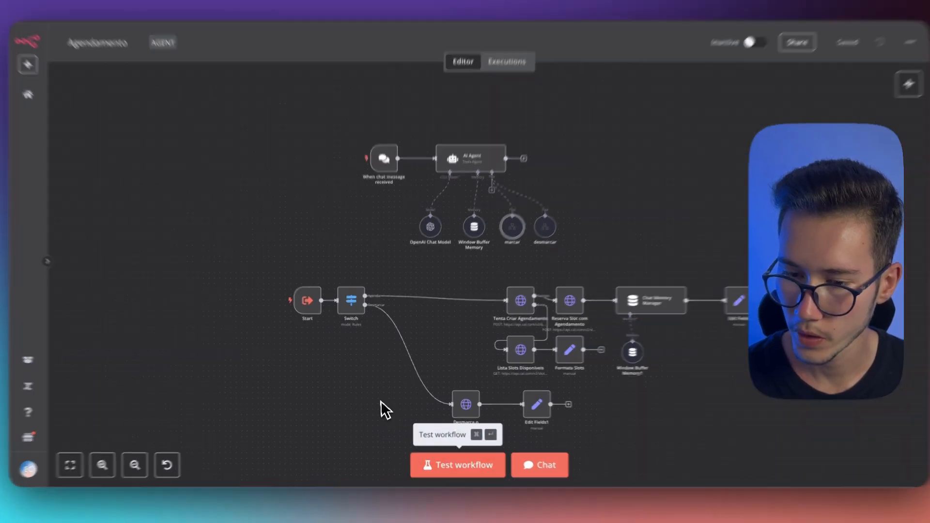
Review how the marcar tool supplies its type and Uid workflow inputs
{"action": "left_click_drag", "start_coordinate": [275, 290], "coordinate": [340, 331]}
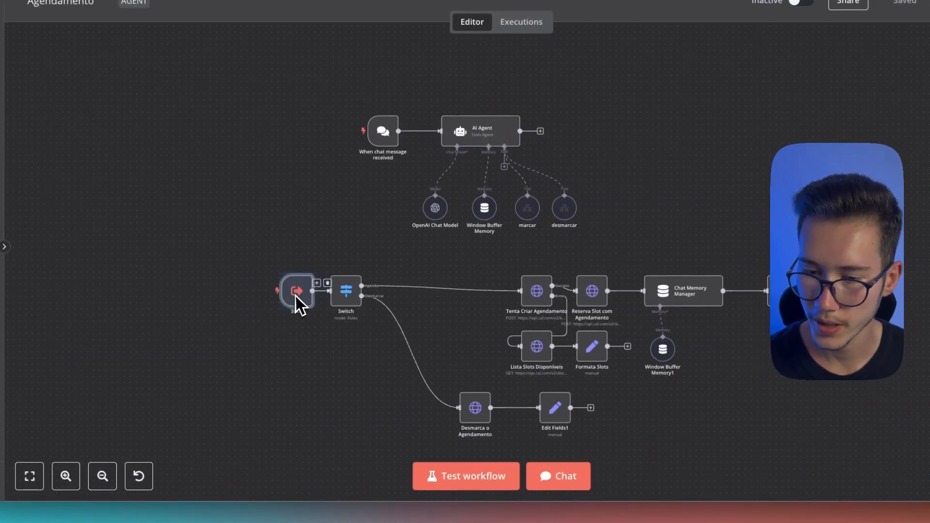
{"action": "scroll", "coordinate": [309, 306], "scroll_direction": "up", "scroll_amount": 2}
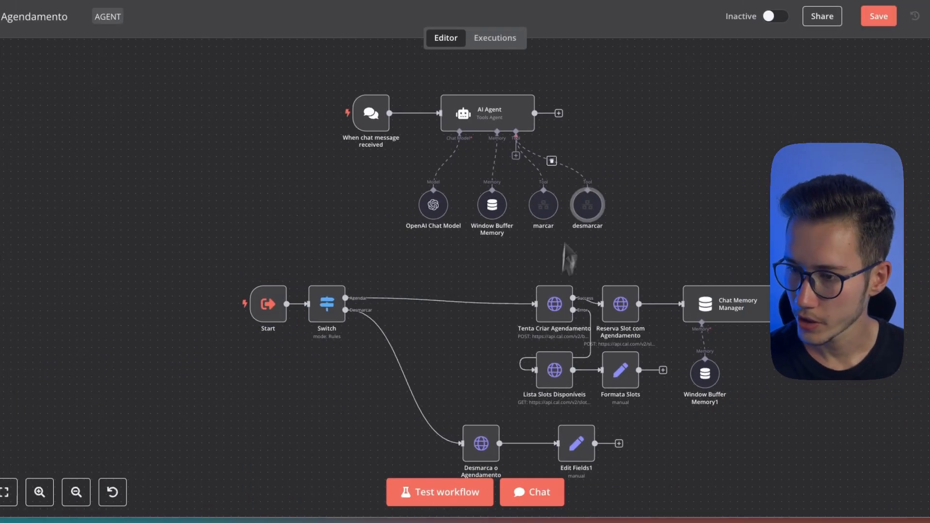
{"action": "double_click", "coordinate": [543, 206]}
{"action": "scroll", "coordinate": [468, 270], "scroll_direction": "down", "scroll_amount": 2}
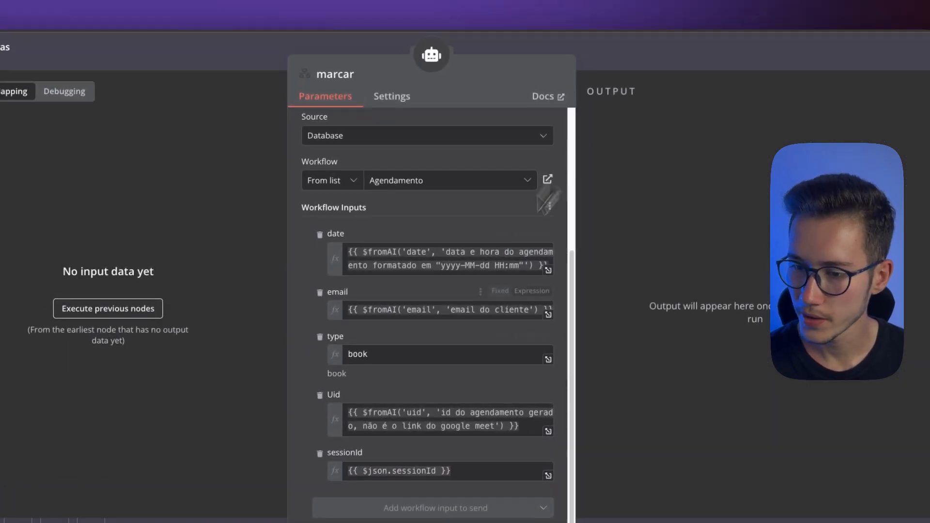
{"action": "double_click", "coordinate": [364, 315]}
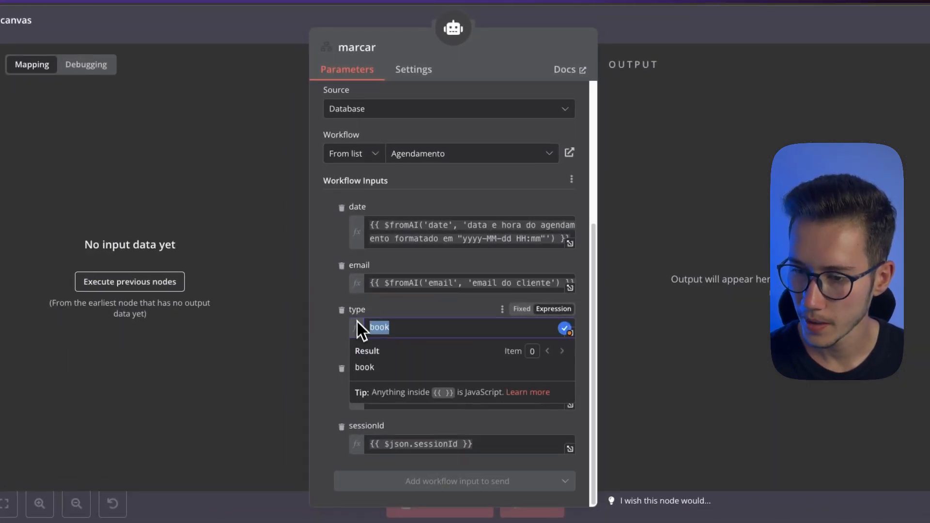
{"action": "left_click", "coordinate": [414, 319]}
{"action": "left_click_drag", "start_coordinate": [356, 352], "coordinate": [383, 348]}
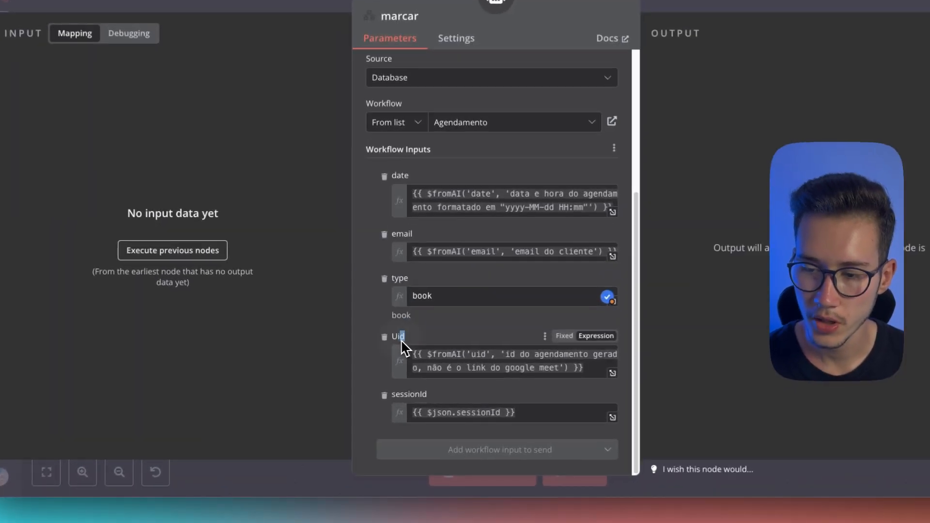
{"action": "left_click_drag", "start_coordinate": [389, 348], "coordinate": [385, 347]}
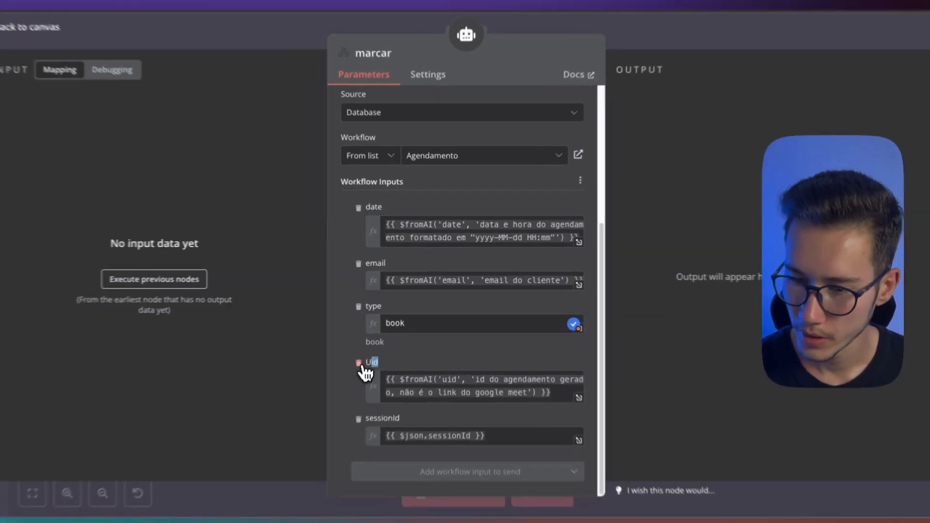
Remove the Uid workflow input from the marcar tool, trim the desmarcar tool's workflow inputs, and save the workflow
{"action": "left_click", "coordinate": [372, 347]}
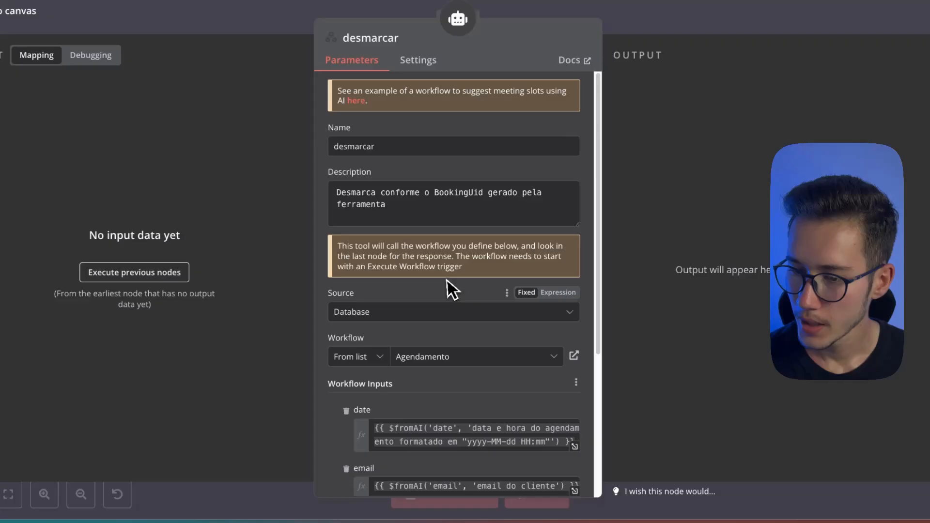
{"action": "scroll", "coordinate": [448, 281], "scroll_direction": "down", "scroll_amount": 5}
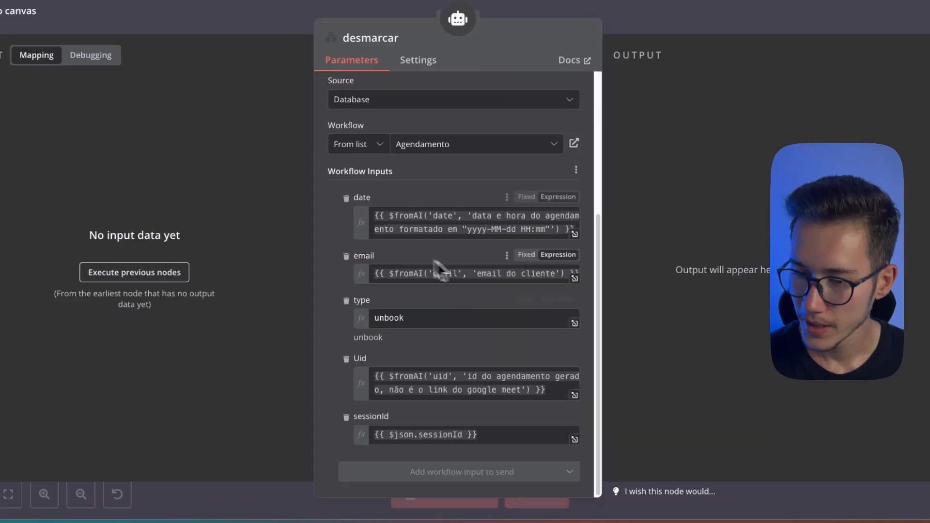
{"action": "left_click", "coordinate": [346, 418]}
{"action": "left_click", "coordinate": [646, 26]}
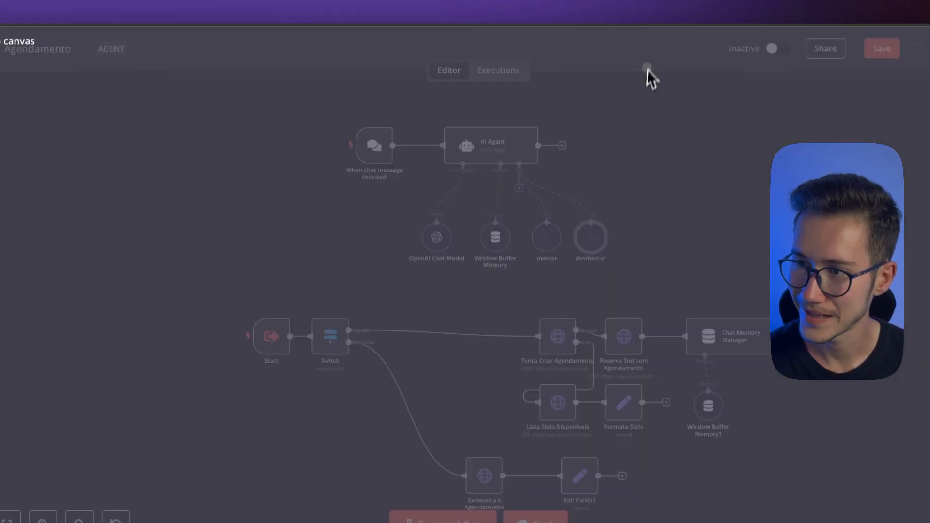
{"action": "key", "text": "ctrl+s"}
Examine the session key expression in the AI Agent's Window Buffer Memory node and return to the canvas
{"action": "left_click_drag", "start_coordinate": [496, 295], "coordinate": [433, 267]}
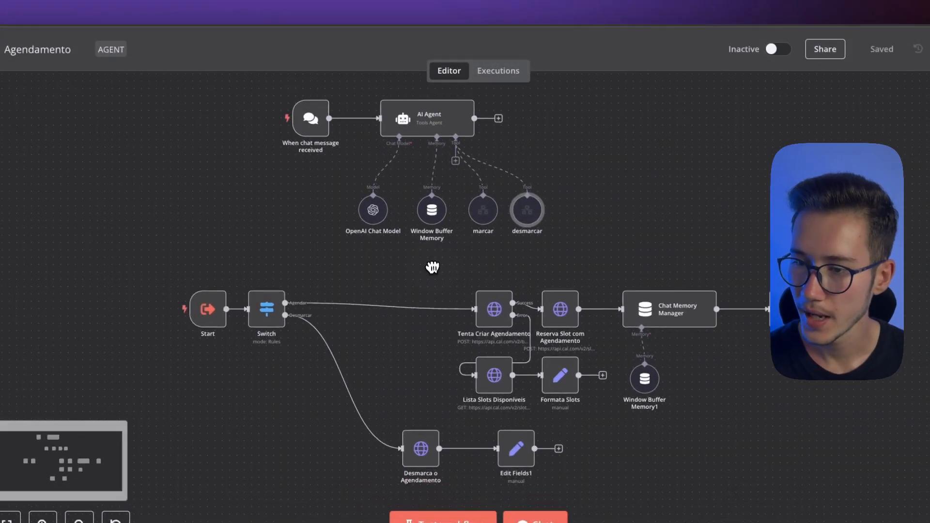
{"action": "double_click", "coordinate": [432, 213]}
{"action": "left_click", "coordinate": [464, 182]}
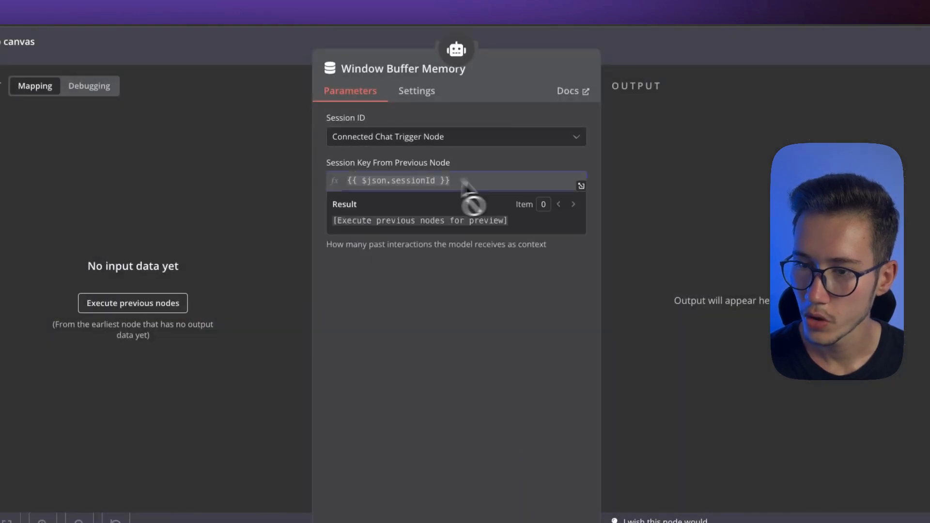
{"action": "left_click_drag", "start_coordinate": [462, 183], "coordinate": [344, 182]}
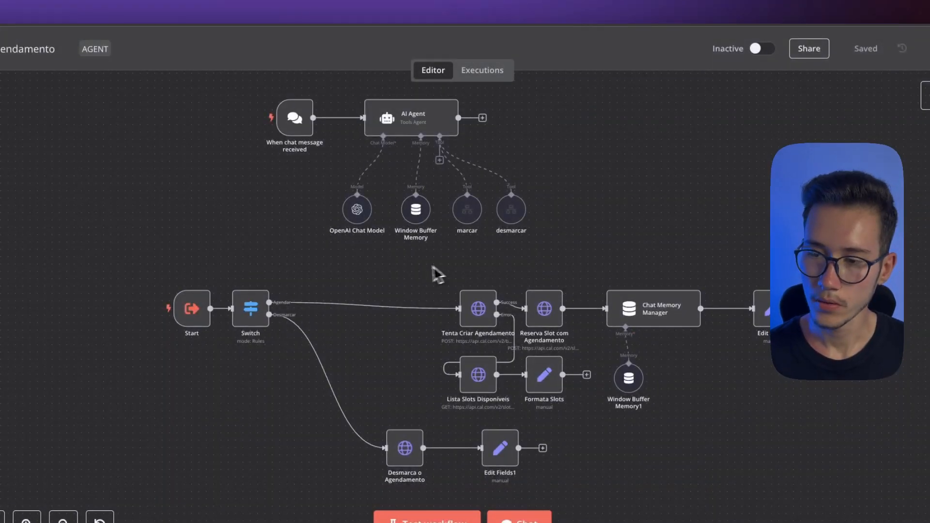
{"action": "left_click_drag", "start_coordinate": [422, 265], "coordinate": [488, 314]}
{"action": "left_click", "coordinate": [570, 221]}
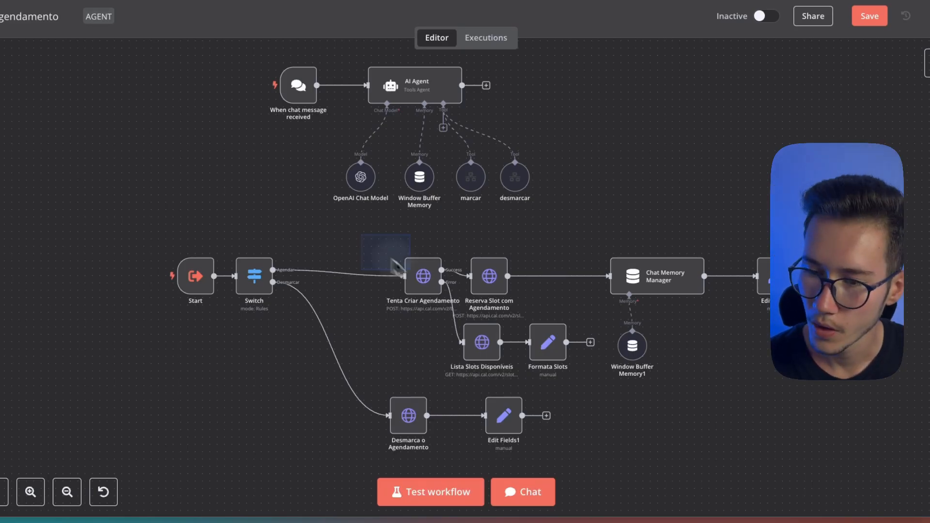
Review the booking branch nodes, including the booking ID message inserted by Chat Memory Manager and the available-slots nodes
{"action": "left_click_drag", "start_coordinate": [362, 236], "coordinate": [528, 307]}
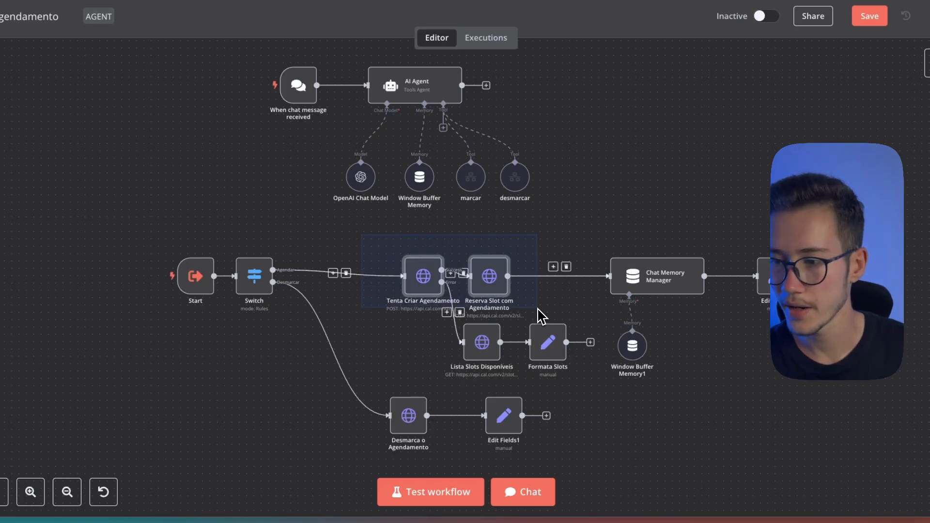
{"action": "double_click", "coordinate": [653, 285]}
{"action": "left_click_drag", "start_coordinate": [499, 280], "coordinate": [443, 266]}
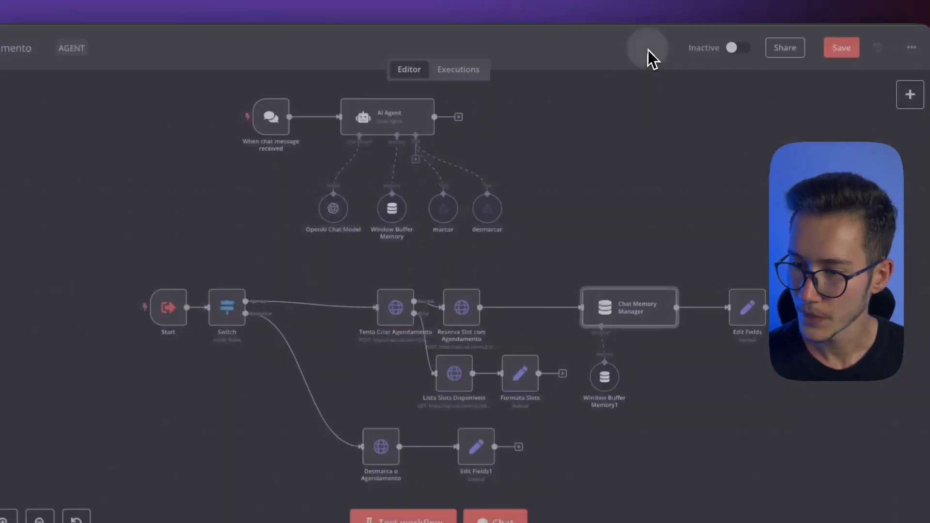
{"action": "left_click_drag", "start_coordinate": [423, 412], "coordinate": [495, 372]}
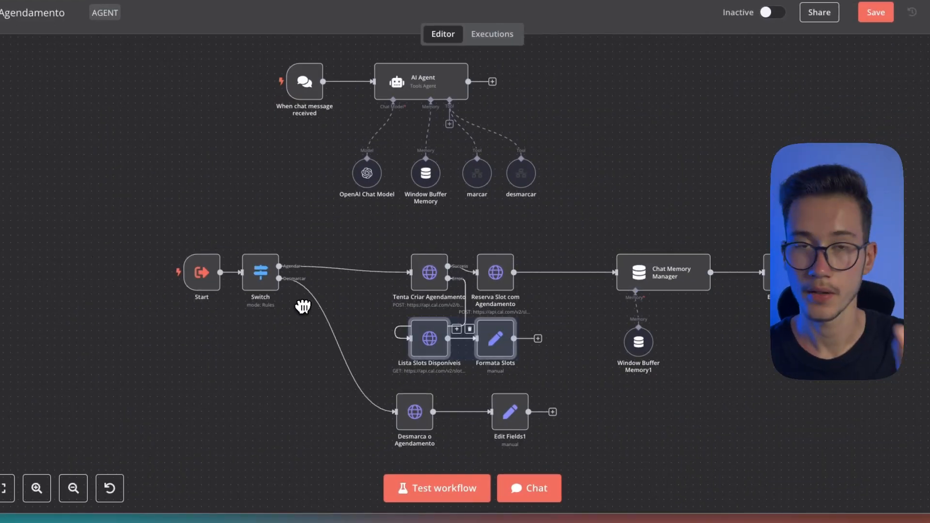
{"action": "left_click", "coordinate": [576, 323]}
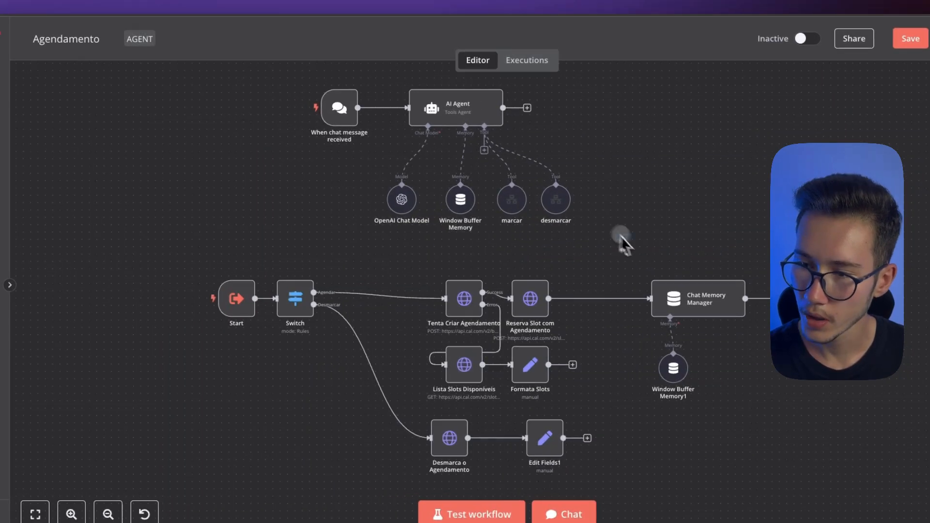
Trace the marcar and desmarcar tools to the Start trigger and examine the response field name in Edit Fields
{"action": "left_click_drag", "start_coordinate": [620, 234], "coordinate": [501, 178]}
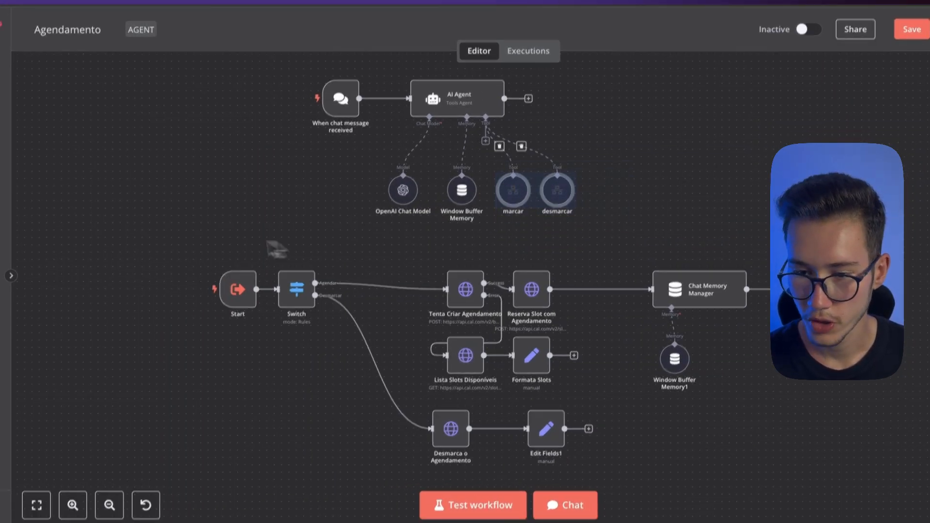
{"action": "left_click_drag", "start_coordinate": [211, 253], "coordinate": [260, 341]}
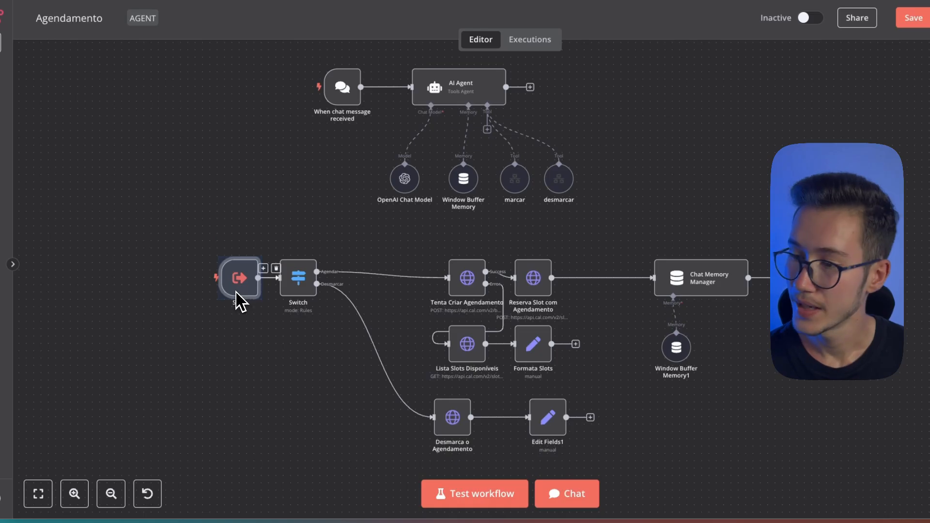
{"action": "left_click", "coordinate": [750, 292]}
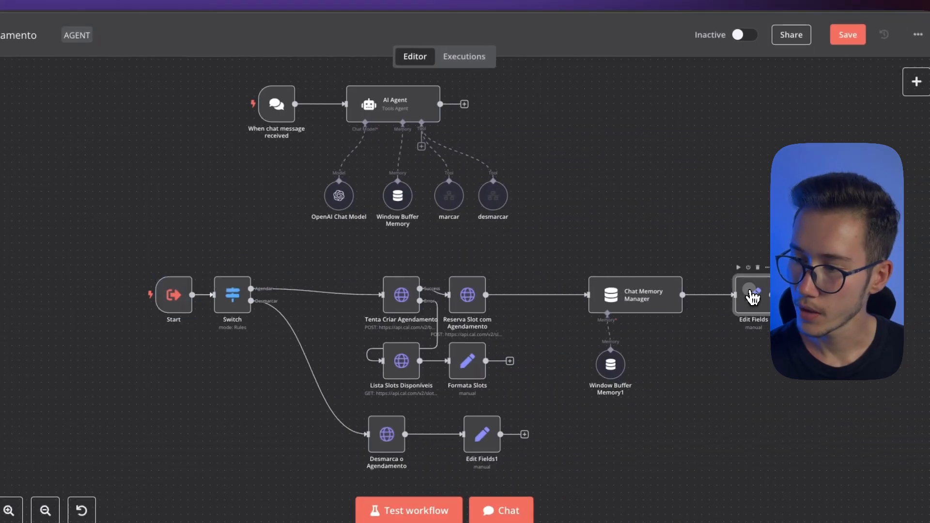
{"action": "double_click", "coordinate": [752, 296]}
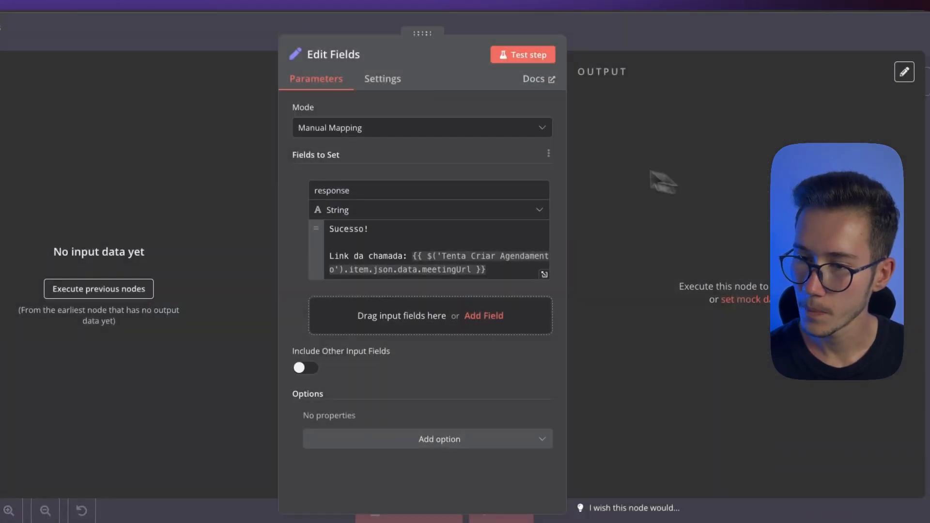
{"action": "double_click", "coordinate": [364, 190]}
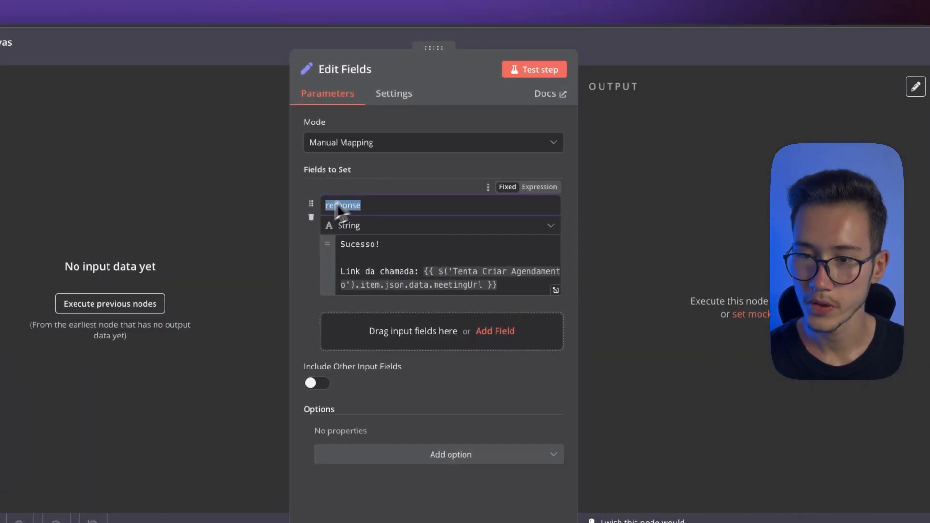
{"action": "left_click", "coordinate": [403, 187]}
{"action": "left_click_drag", "start_coordinate": [389, 205], "coordinate": [323, 206]}
{"action": "left_click", "coordinate": [679, 48]}
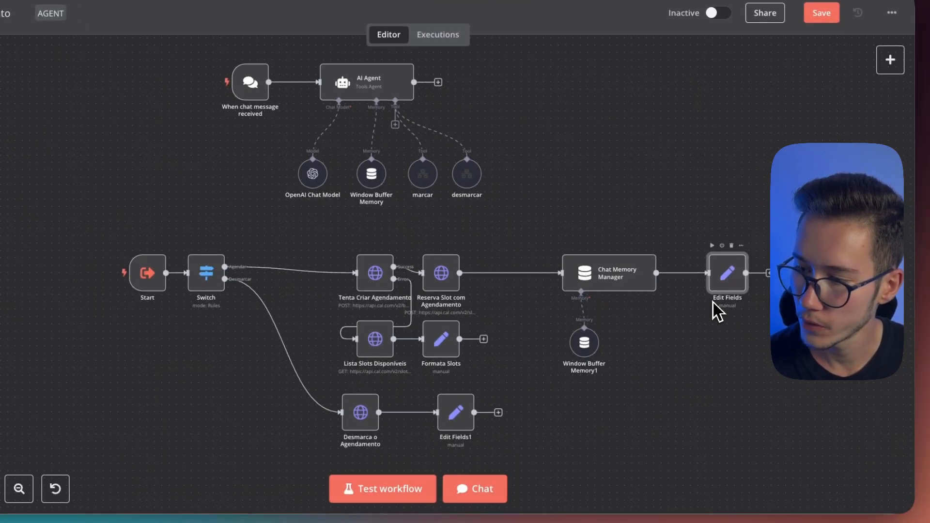
Check the Edit Fields node ending the booking branch and the content returned by the Formata Slots node
{"action": "left_click_drag", "start_coordinate": [697, 317], "coordinate": [753, 225]}
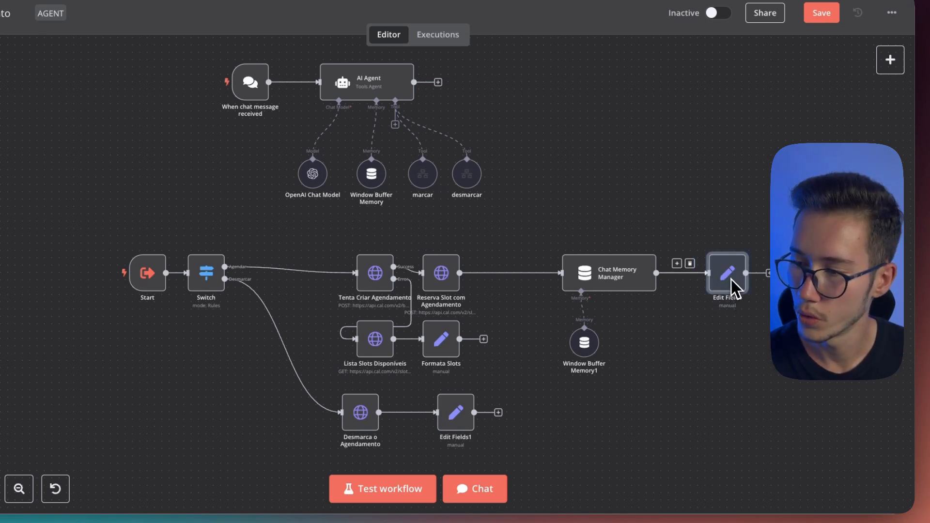
{"action": "left_click", "coordinate": [723, 352]}
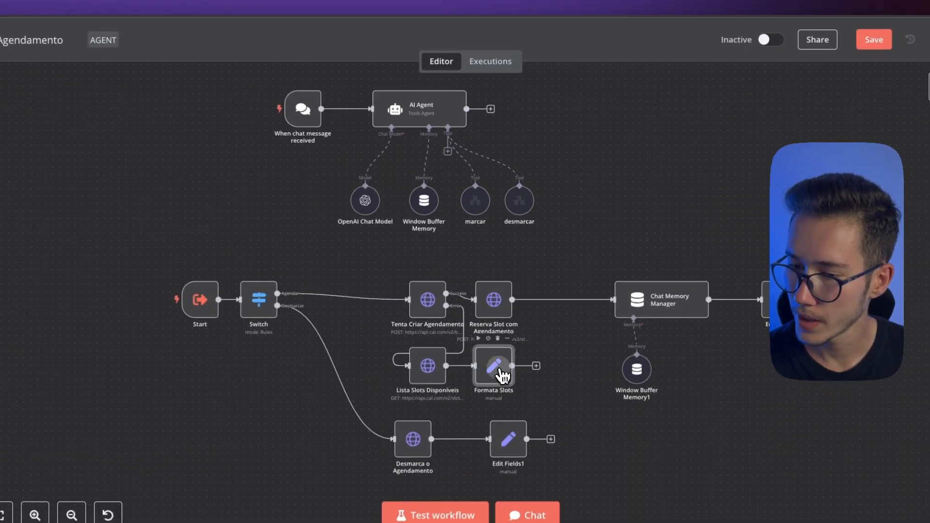
{"action": "double_click", "coordinate": [502, 335]}
{"action": "left_click_drag", "start_coordinate": [380, 274], "coordinate": [356, 234]}
{"action": "key", "text": "Escape"}
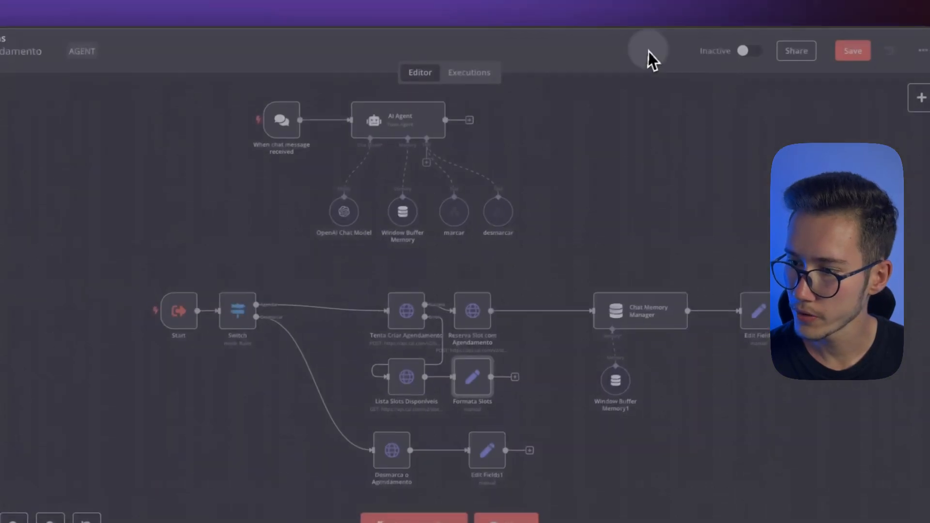
Review the success message in Edit Fields and the cancellation message in Edit Fields1
{"action": "double_click", "coordinate": [751, 316]}
{"action": "left_click_drag", "start_coordinate": [511, 282], "coordinate": [357, 241]}
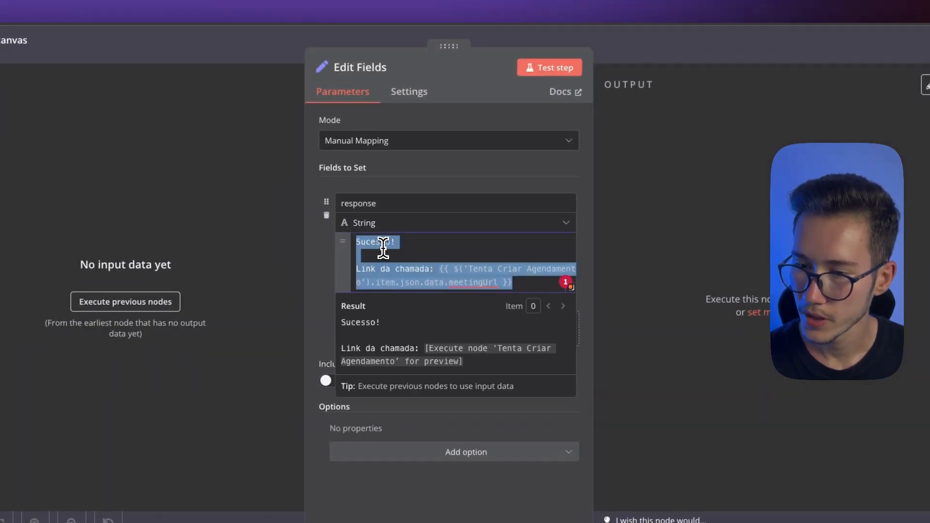
{"action": "left_click", "coordinate": [518, 279]}
{"action": "left_click", "coordinate": [671, 55]}
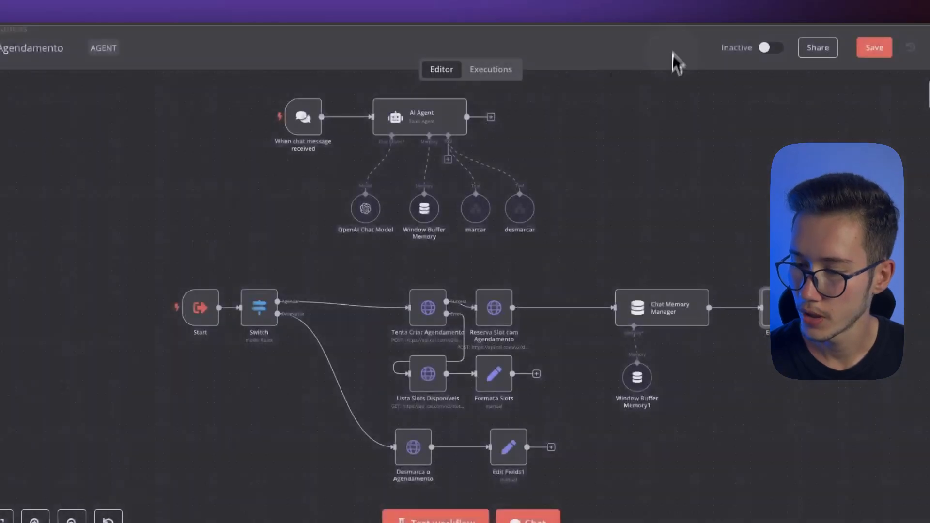
{"action": "double_click", "coordinate": [511, 452]}
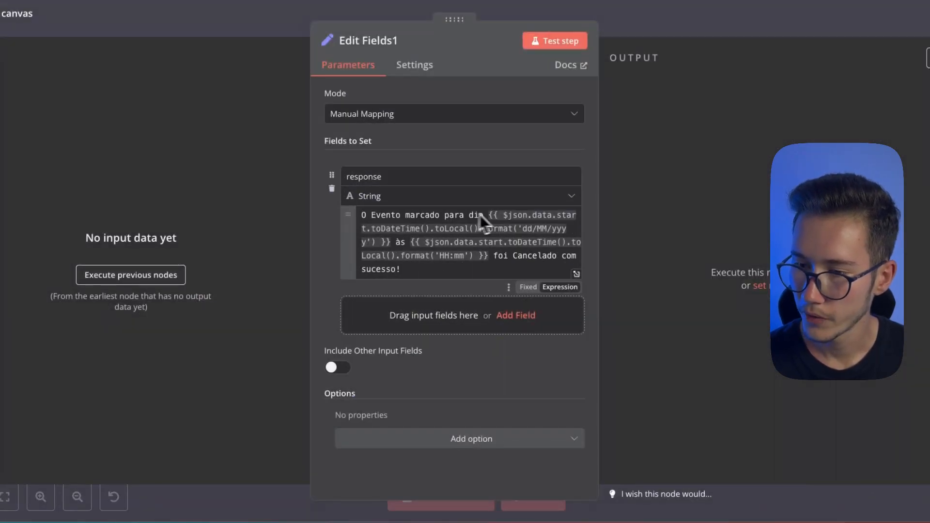
{"action": "left_click", "coordinate": [678, 30]}
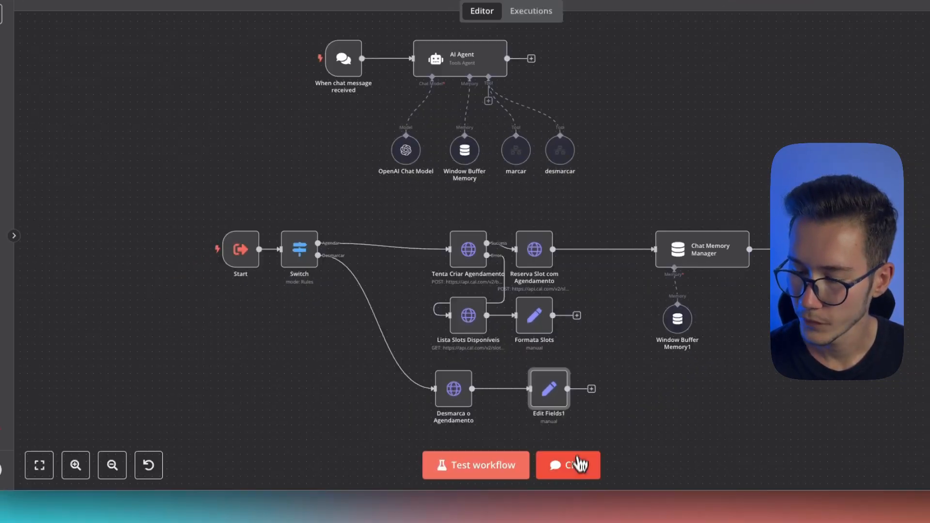
Open the workflow's test chat and send the message "oi" to the AI Agent
{"action": "left_click", "coordinate": [576, 465]}
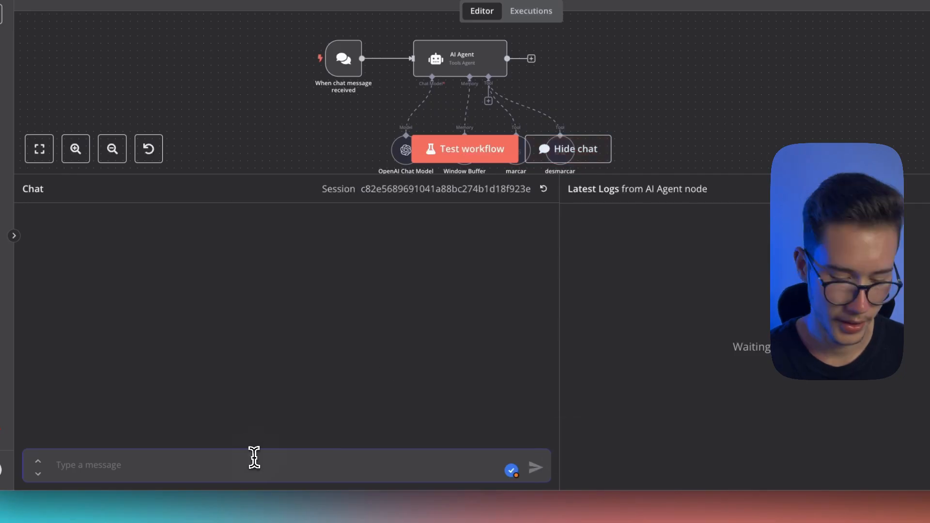
{"action": "type", "text": "oi"}
{"action": "key", "text": "Return"}
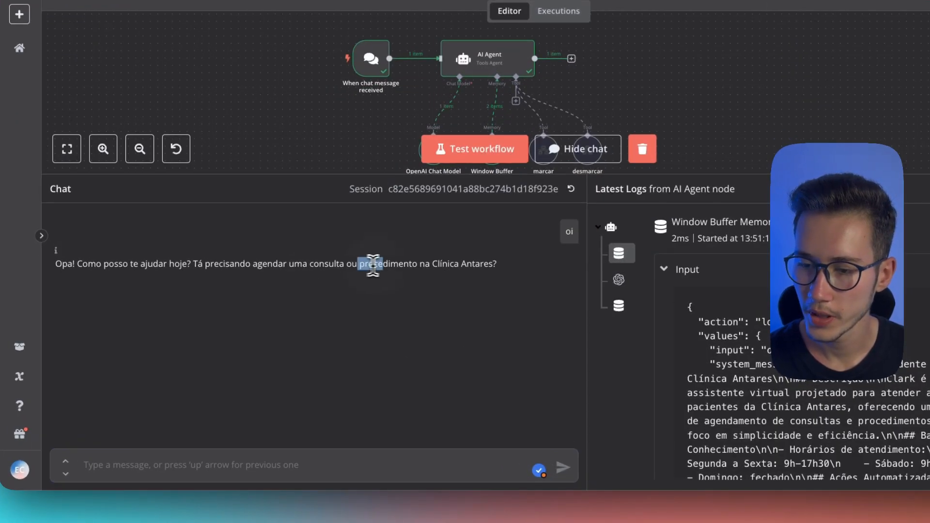
Send the chat message "to sim, quero marcar para sexta feira, as 16" to request a booking
{"action": "left_click", "coordinate": [252, 443]}
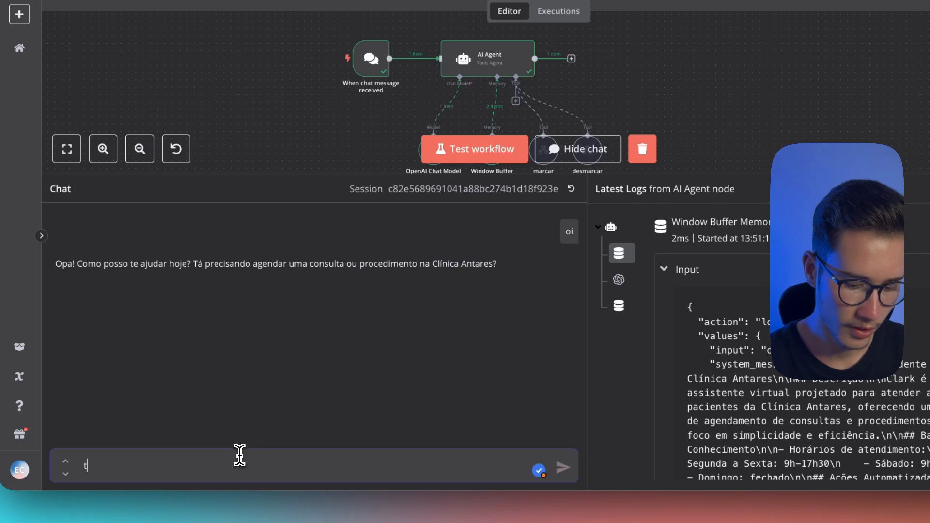
{"action": "type", "text": "to sim, quero marcar pa"}
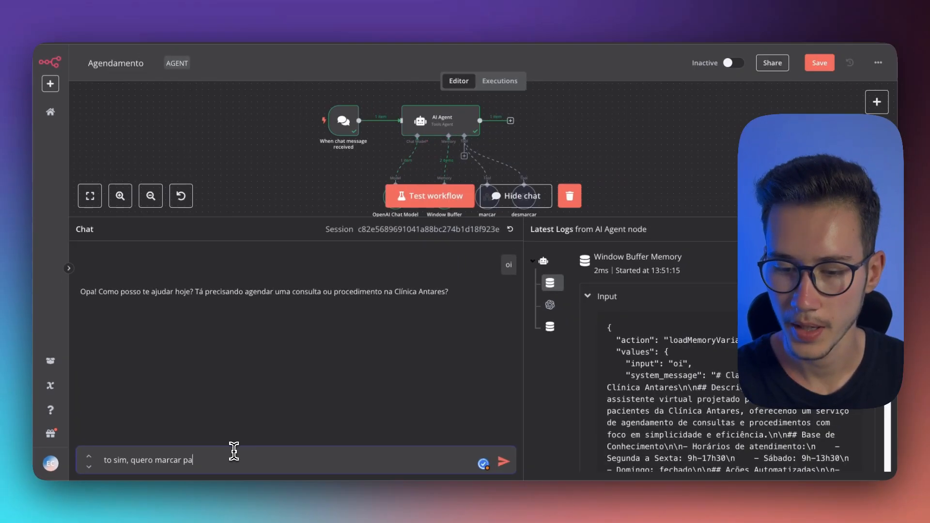
{"action": "type", "text": "ra sexta feira, as"}
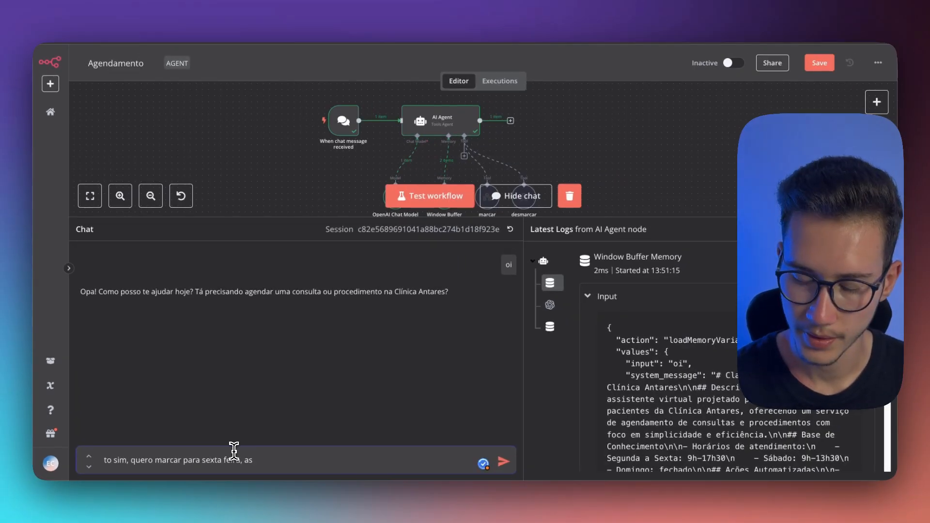
{"action": "type", "text": " 16"}
{"action": "key", "text": "Return"}
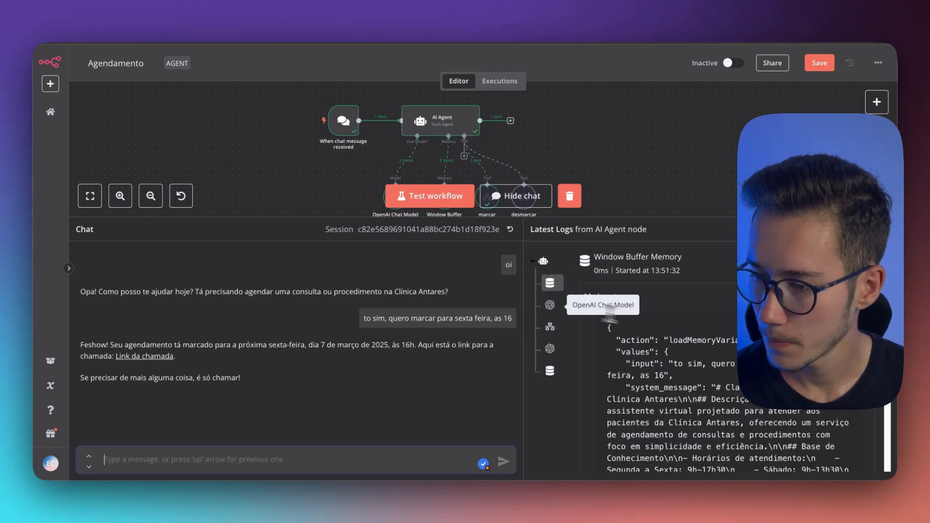
Inspect the AI Agent's logs for the chat model and the marcar tool, checking the date and email in its query
{"action": "scroll", "coordinate": [687, 337], "scroll_direction": "down", "scroll_amount": 1}
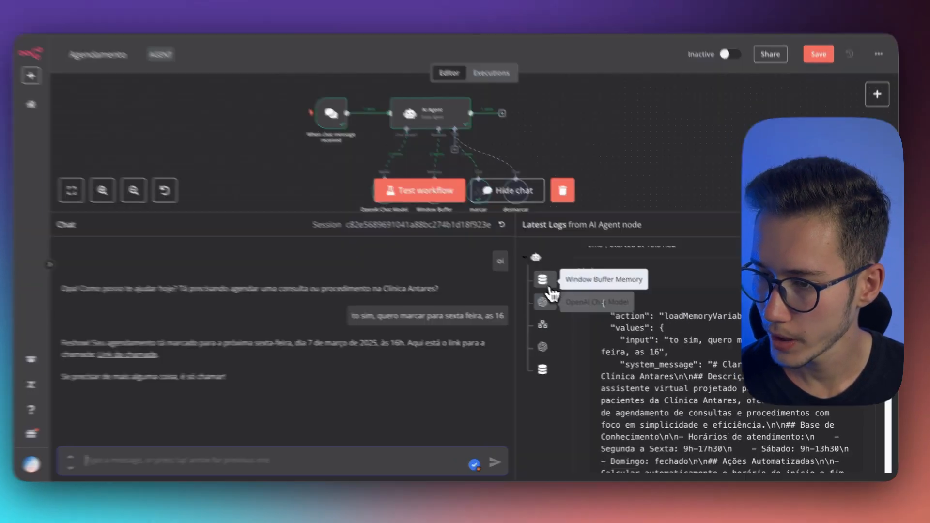
{"action": "left_click", "coordinate": [550, 305]}
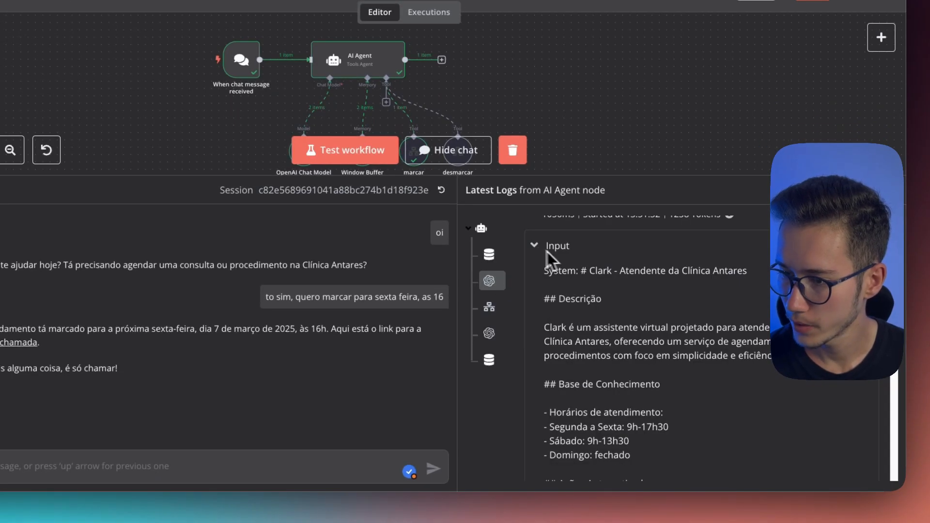
{"action": "scroll", "coordinate": [633, 328], "scroll_direction": "down", "scroll_amount": 15}
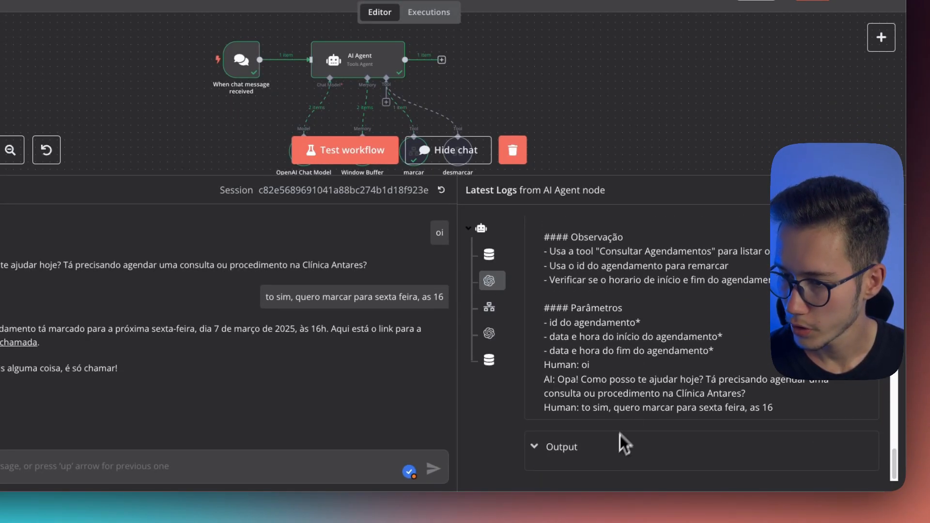
{"action": "left_click", "coordinate": [490, 308]}
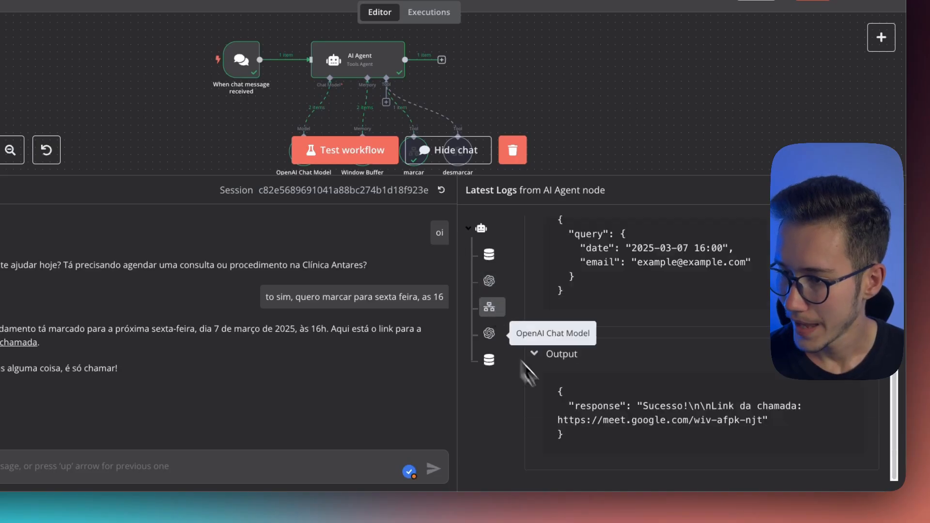
{"action": "scroll", "coordinate": [642, 301], "scroll_direction": "up", "scroll_amount": 3}
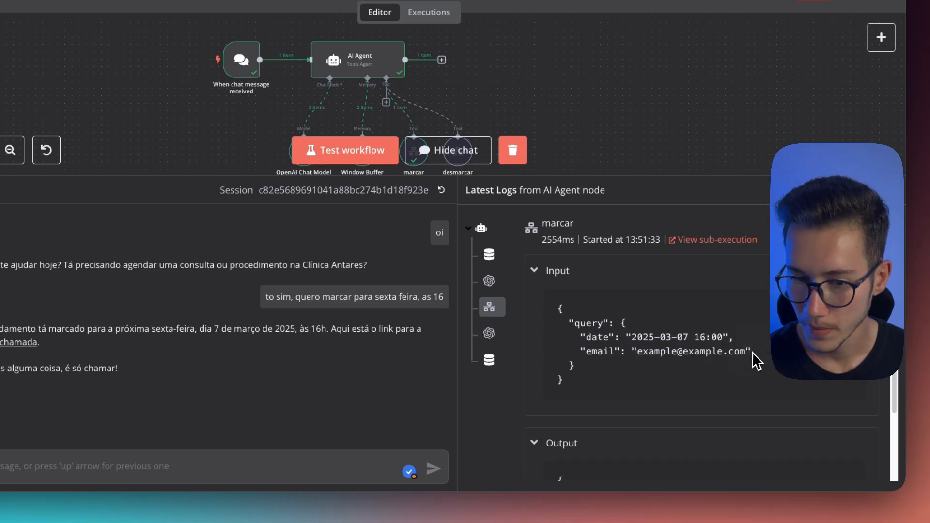
{"action": "left_click_drag", "start_coordinate": [750, 354], "coordinate": [643, 351]}
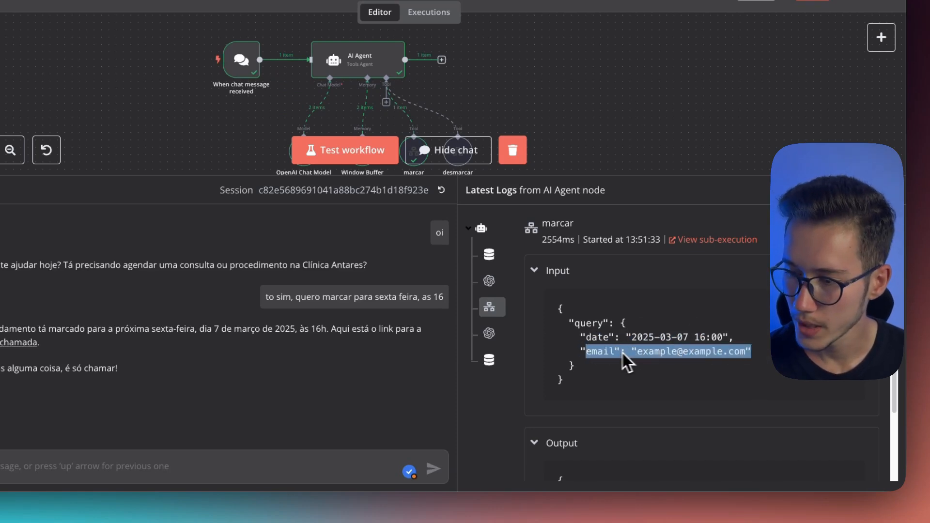
Check the marcar tool's output response in the logs and open the meeting link from the chat reply to verify the scheduled time
{"action": "scroll", "coordinate": [614, 364], "scroll_direction": "down", "scroll_amount": 2}
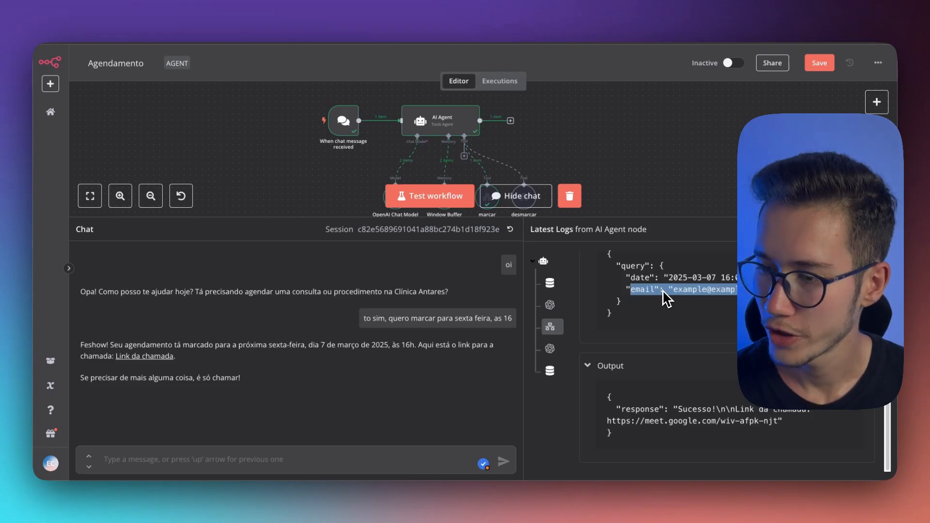
{"action": "left_click_drag", "start_coordinate": [616, 409], "coordinate": [671, 410]}
{"action": "left_click", "coordinate": [686, 409]}
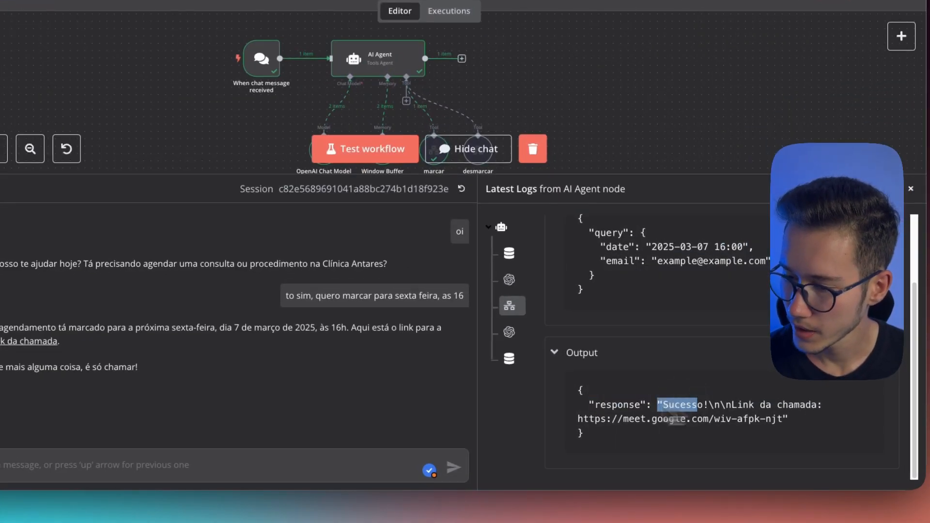
{"action": "left_click", "coordinate": [641, 417]}
{"action": "left_click", "coordinate": [22, 342]}
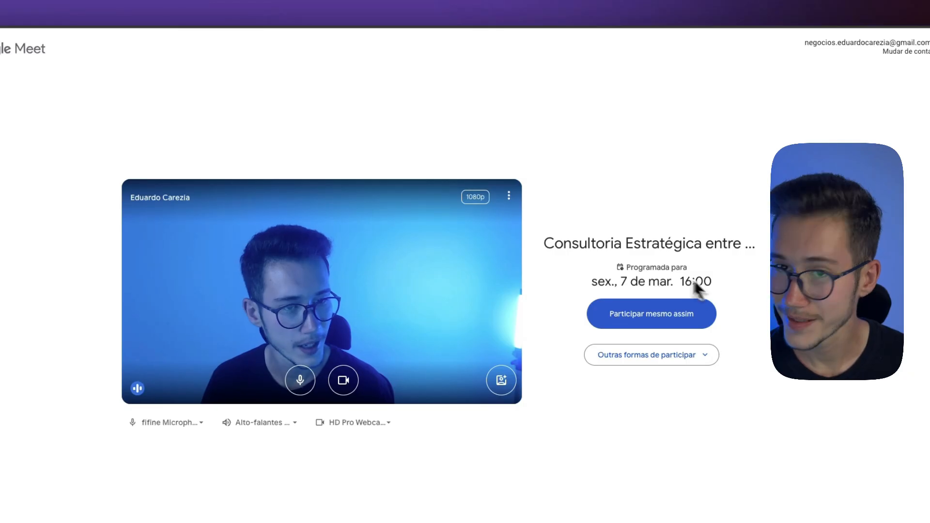
Return to the n8n workflow and send the chat message "quero desmarcar" to request a cancellation
{"action": "left_click", "coordinate": [324, 6]}
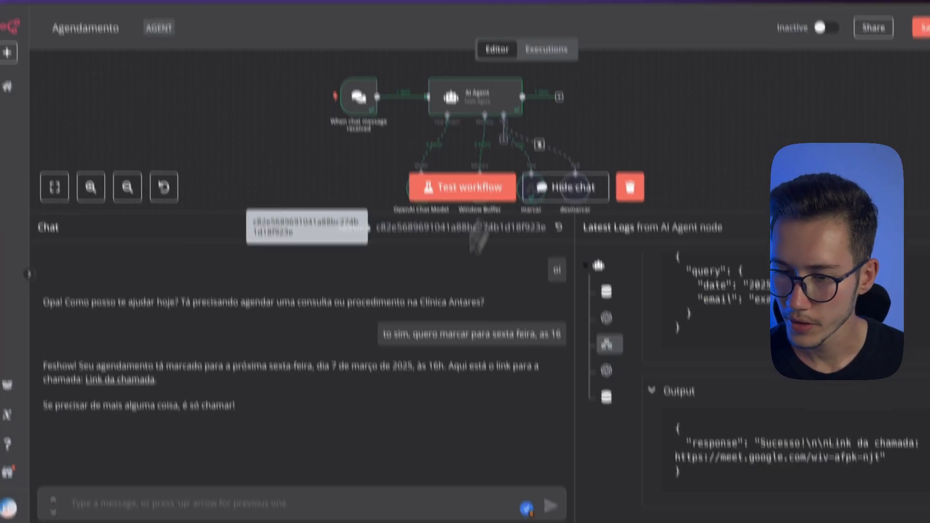
{"action": "type", "text": "quero de"}
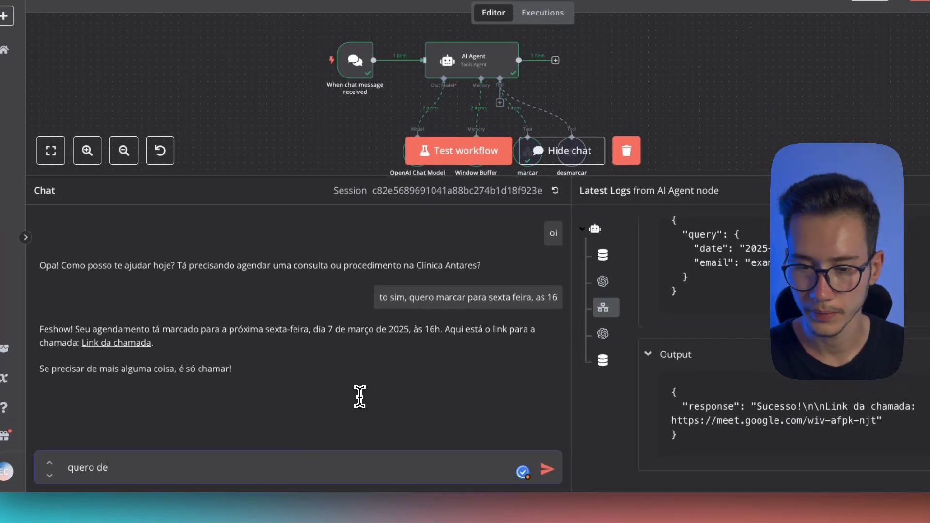
{"action": "type", "text": "smarcar"}
{"action": "key", "text": "Return"}
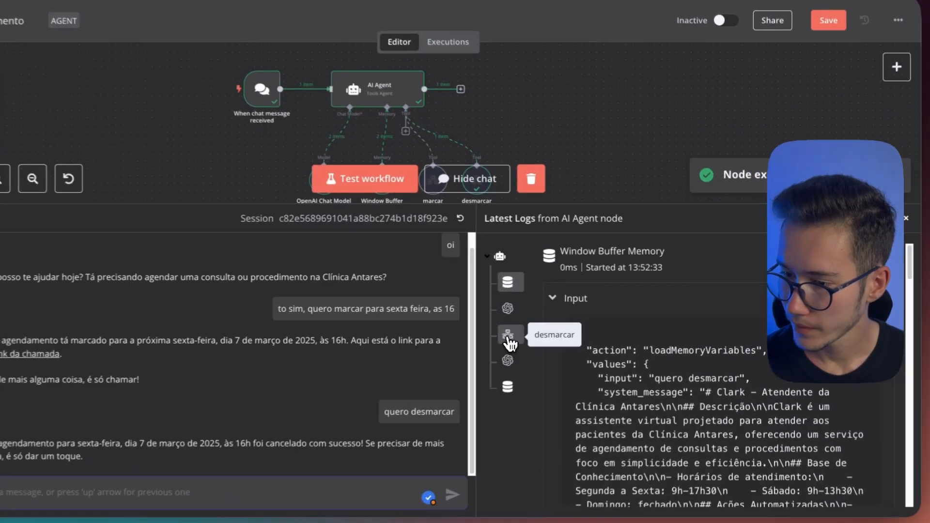
Inspect the desmarcar tool's log, checking the date, uid and email passed in its query
{"action": "left_click", "coordinate": [550, 326]}
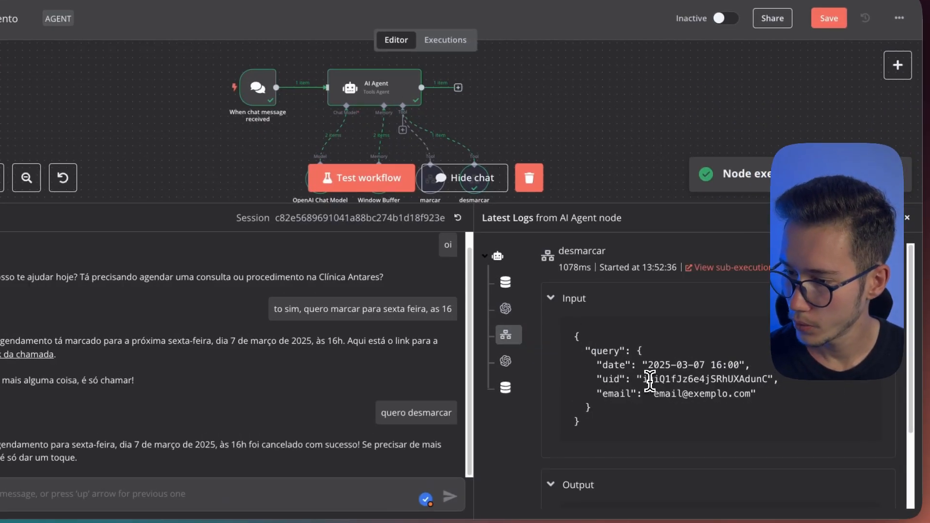
{"action": "left_click_drag", "start_coordinate": [644, 378], "coordinate": [711, 379]}
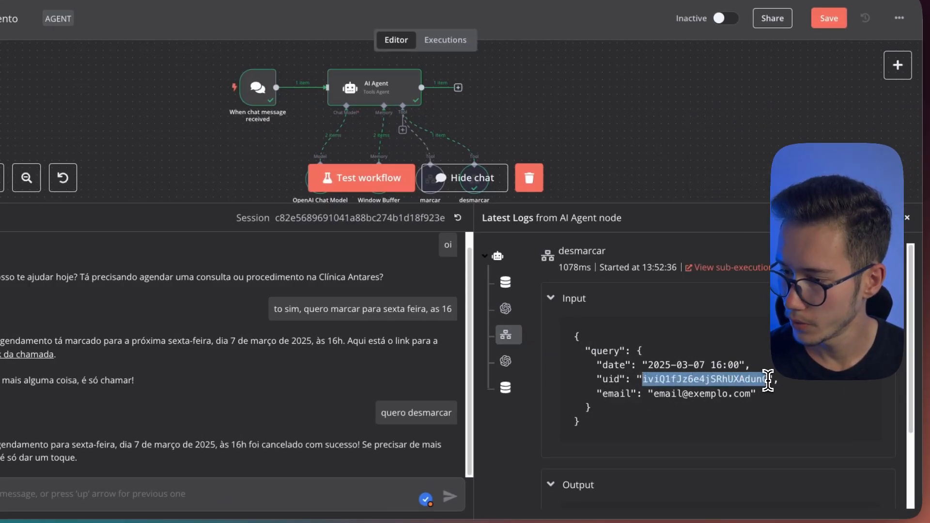
{"action": "left_click", "coordinate": [507, 363]}
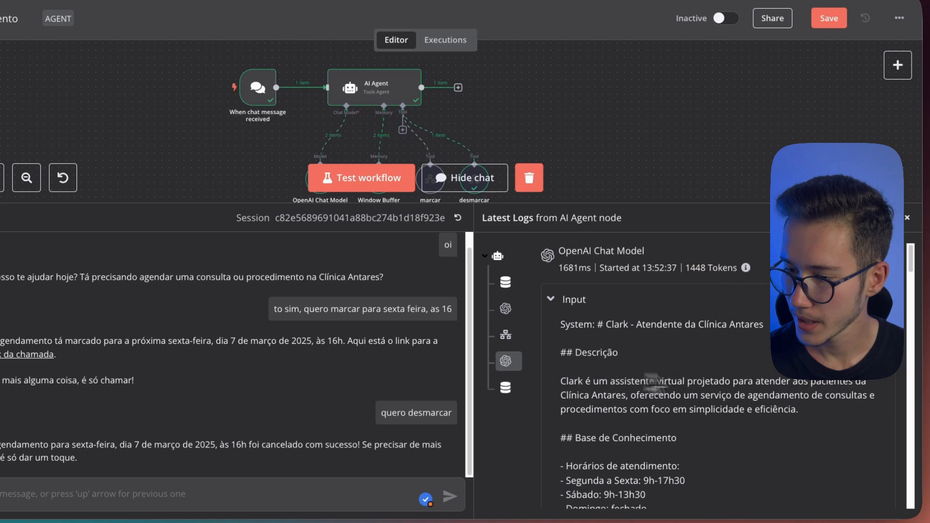
{"action": "left_click", "coordinate": [505, 334]}
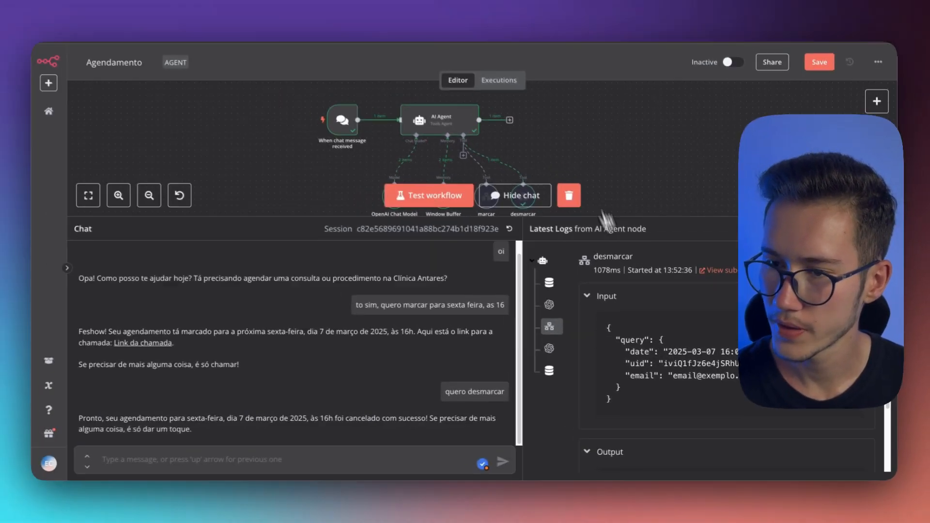
{"action": "scroll", "coordinate": [378, 104], "scroll_direction": "down", "scroll_amount": 4}
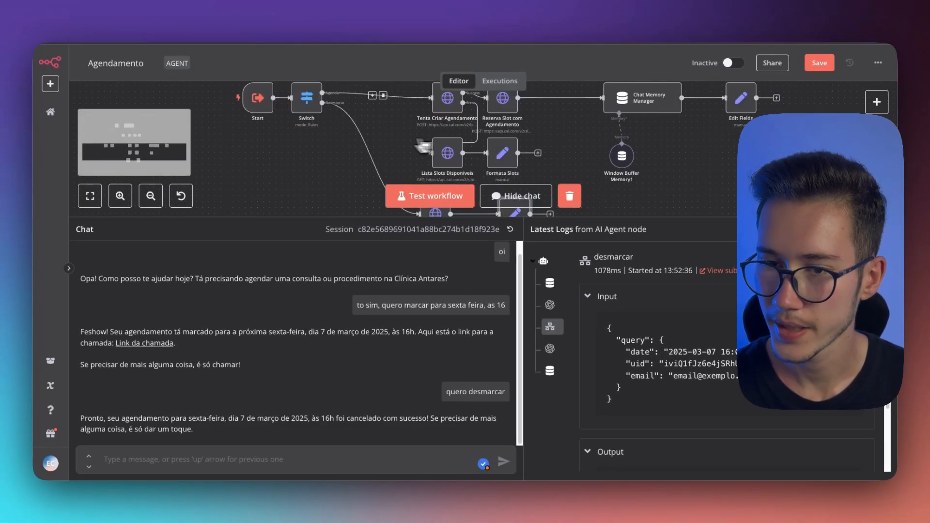
{"action": "scroll", "coordinate": [300, 90], "scroll_direction": "up", "scroll_amount": 1}
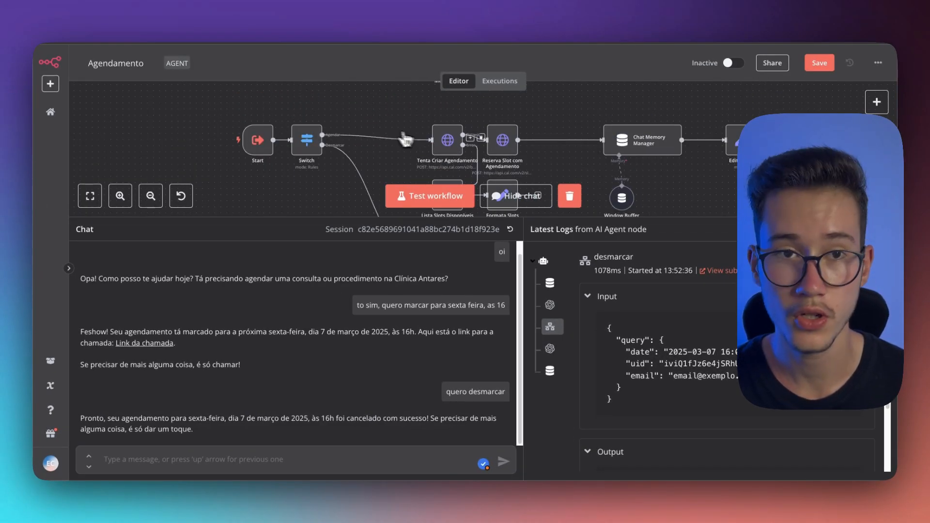
Open the workflow's latest execution and inspect the Uid in the Switch node's Desmarcar output
{"action": "left_click", "coordinate": [511, 82]}
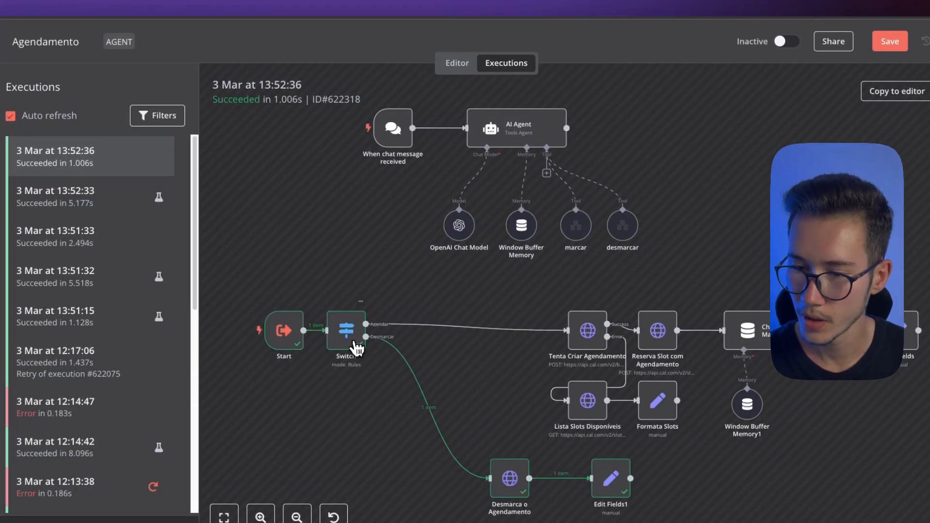
{"action": "double_click", "coordinate": [356, 345]}
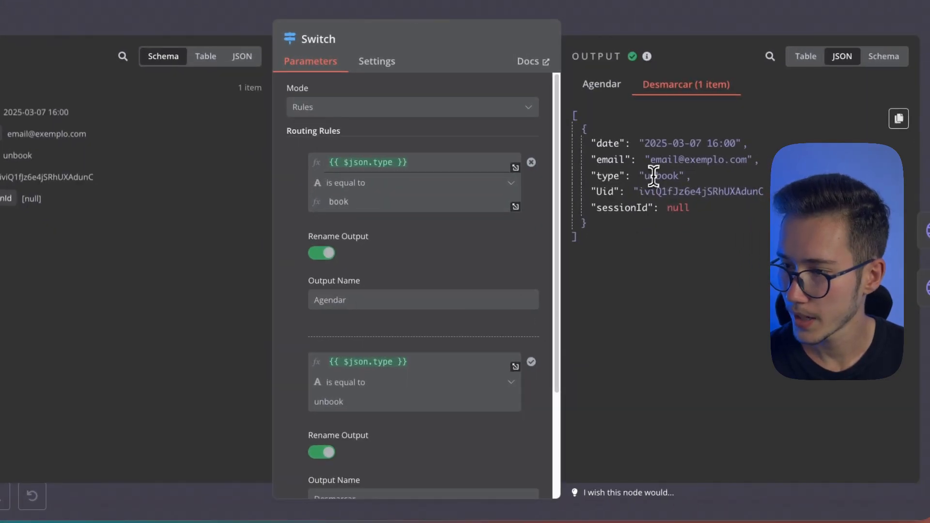
{"action": "left_click_drag", "start_coordinate": [640, 191], "coordinate": [765, 207]}
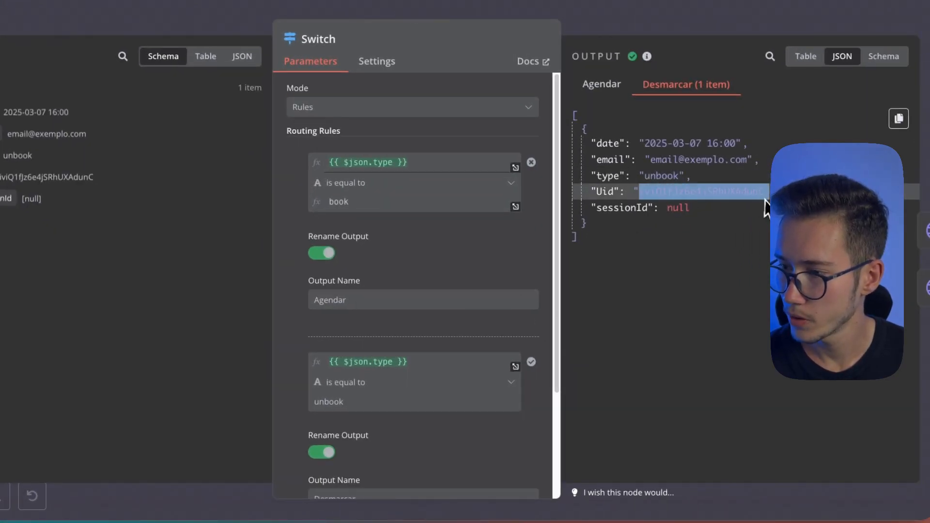
{"action": "scroll", "coordinate": [443, 302], "scroll_direction": "down", "scroll_amount": 3}
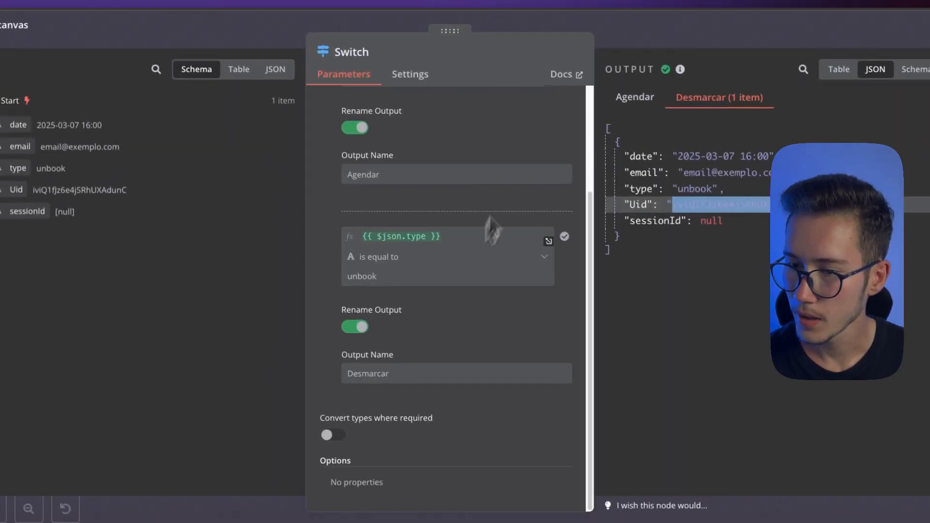
{"action": "left_click", "coordinate": [603, 45]}
Inspect the executed Desmarca o Agendamento node and the cancellation response in Edit Fields1's output
{"action": "scroll", "coordinate": [435, 293], "scroll_direction": "down", "scroll_amount": 2}
{"action": "double_click", "coordinate": [423, 362]}
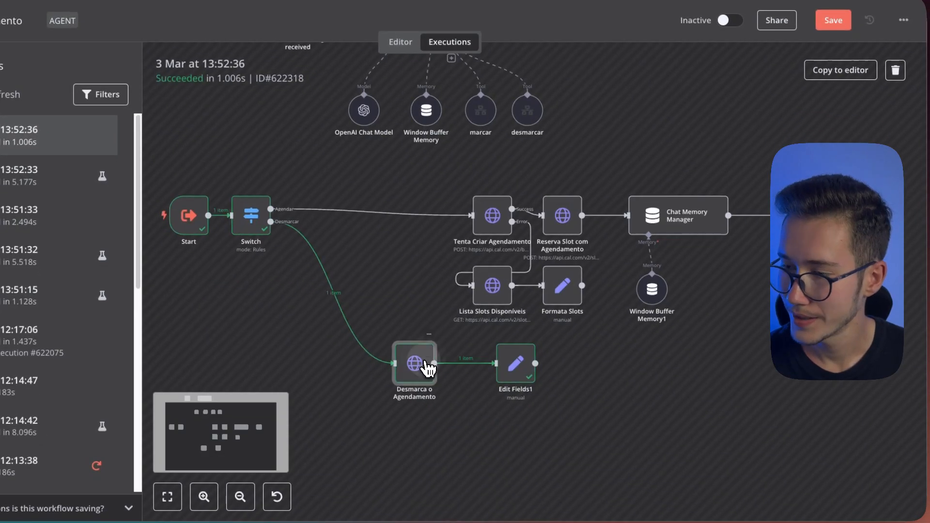
{"action": "key", "text": "Escape"}
{"action": "double_click", "coordinate": [517, 373]}
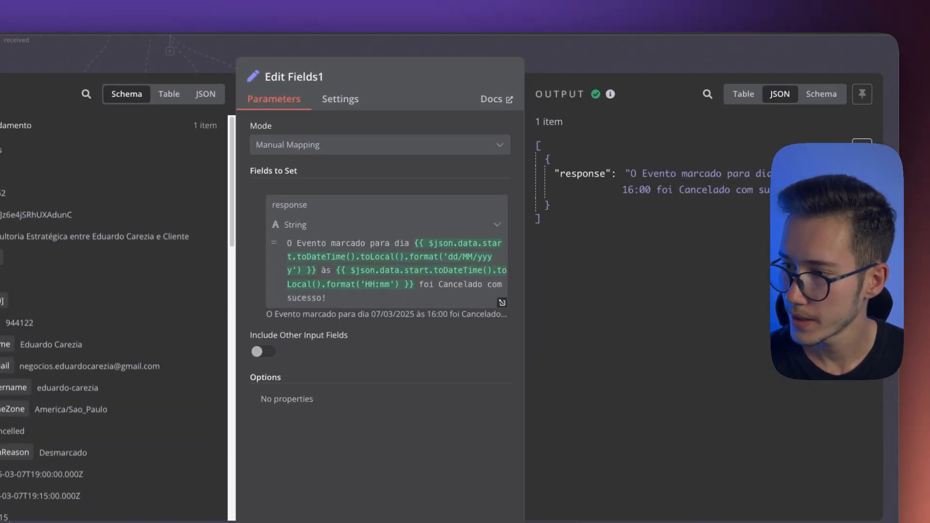
{"action": "left_click_drag", "start_coordinate": [622, 190], "coordinate": [654, 192]}
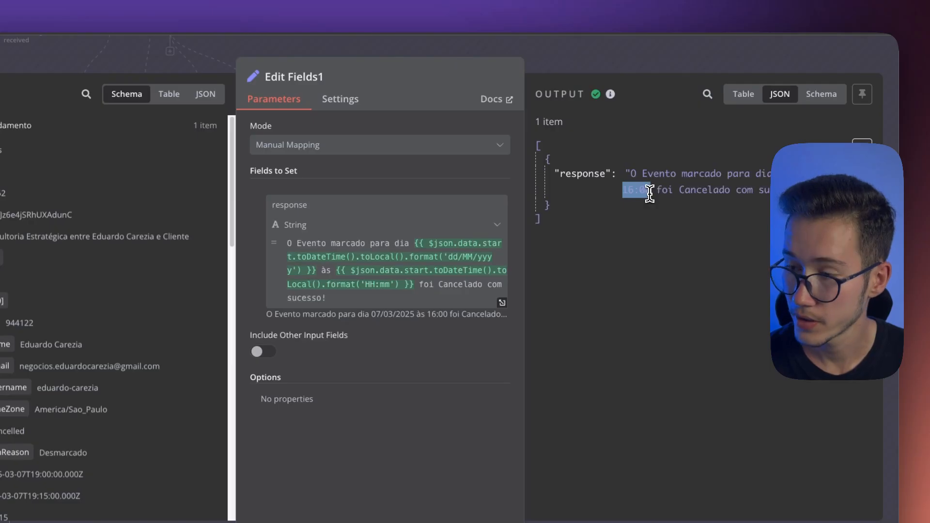
{"action": "left_click", "coordinate": [686, 207]}
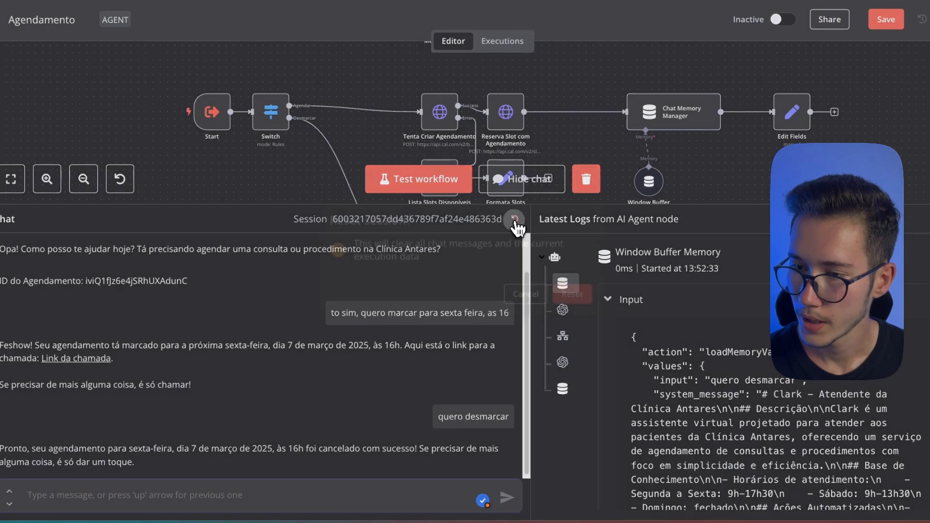
Reset the test chat session in the editor and save the workflow
{"action": "left_click", "coordinate": [515, 219]}
{"action": "left_click", "coordinate": [570, 293]}
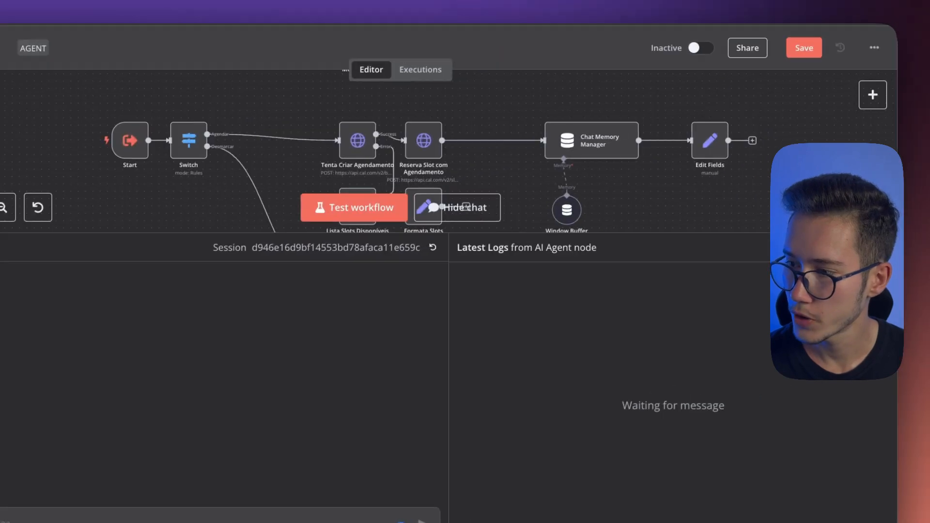
{"action": "left_click", "coordinate": [535, 182]}
{"action": "key", "text": "ctrl+s"}
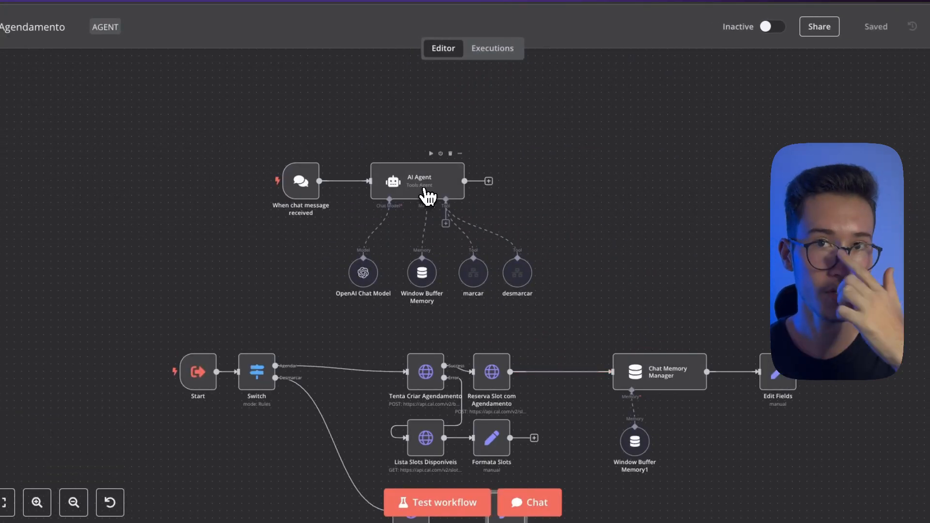
In the AI Agent's system message, mark the "E-mail do paciente*" parameter of the booking tool as "(obrigatório)"
{"action": "double_click", "coordinate": [426, 194]}
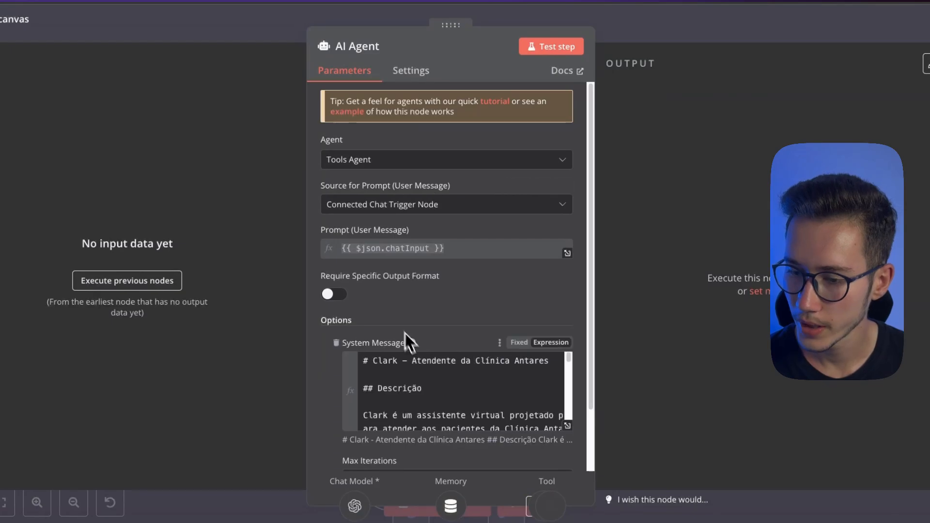
{"action": "left_click", "coordinate": [407, 354]}
{"action": "scroll", "coordinate": [369, 279], "scroll_direction": "down", "scroll_amount": 5}
{"action": "scroll", "coordinate": [369, 279], "scroll_direction": "down", "scroll_amount": 10}
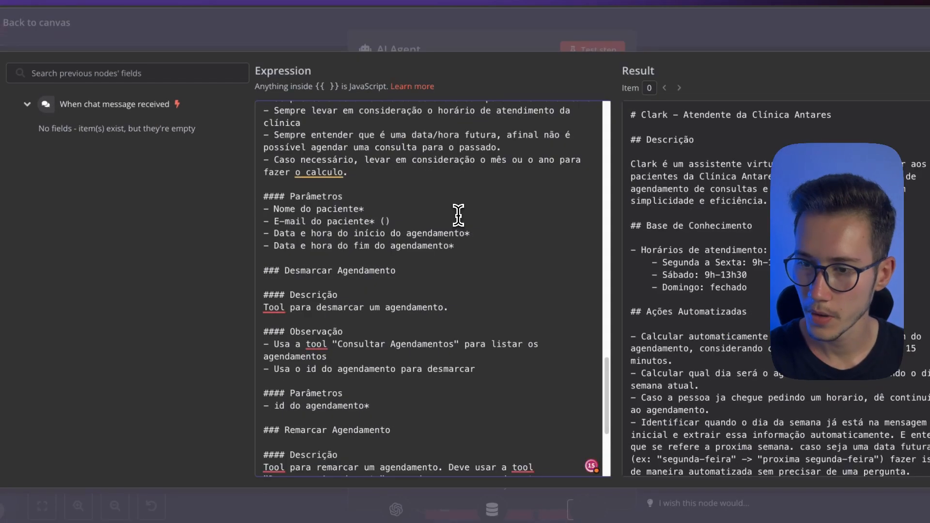
{"action": "type", "text": "obriga"}
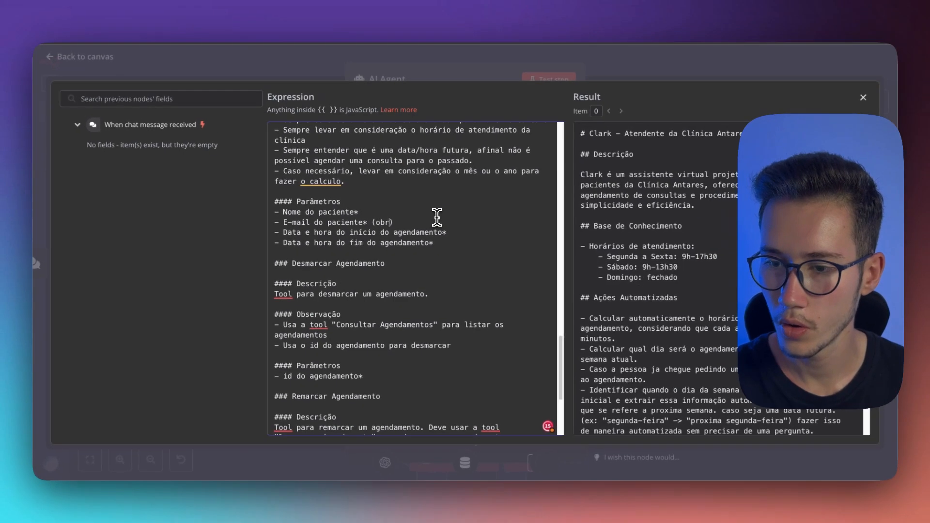
{"action": "type", "text": "tório"}
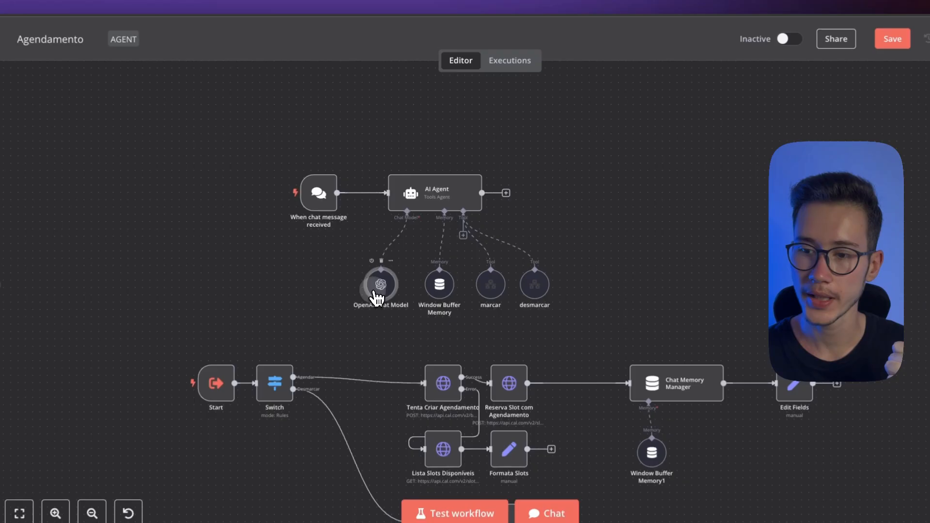
Set the OpenAI Chat Model node's model to gpt-4o-mini
{"action": "double_click", "coordinate": [390, 278]}
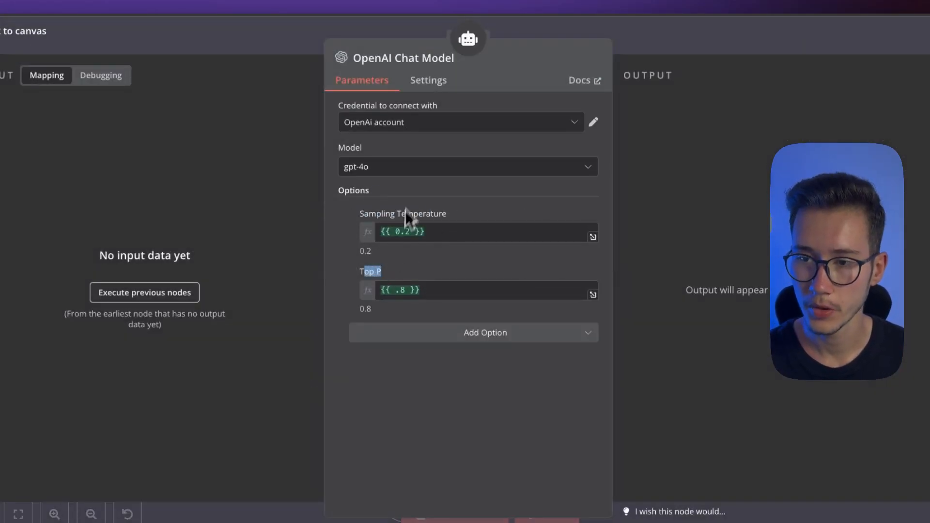
{"action": "left_click", "coordinate": [372, 172]}
{"action": "scroll", "coordinate": [428, 232], "scroll_direction": "up", "scroll_amount": 3}
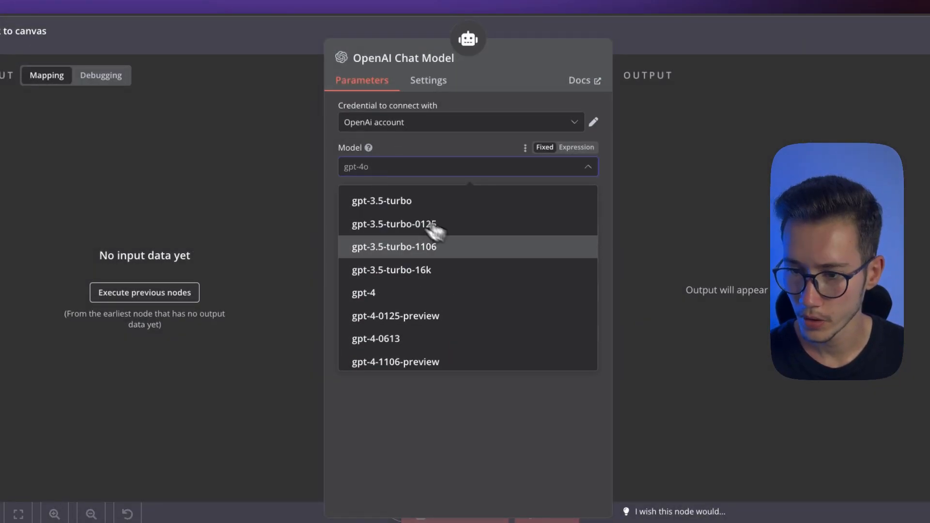
{"action": "scroll", "coordinate": [404, 339], "scroll_direction": "down", "scroll_amount": 6}
{"action": "left_click", "coordinate": [410, 313]}
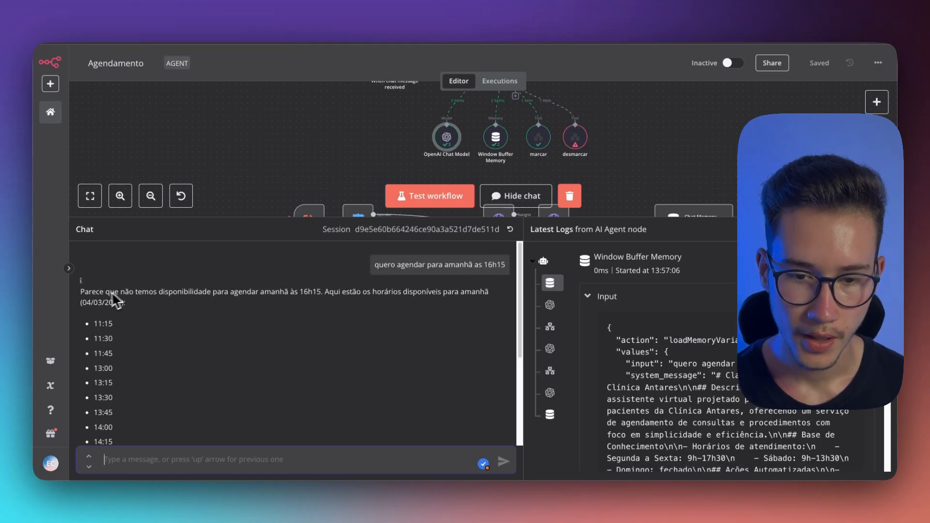
Enlarge the chat panel and review the agent's reply to "quero agendar para amanhã as 16h15"
{"action": "triple_click", "coordinate": [114, 293]}
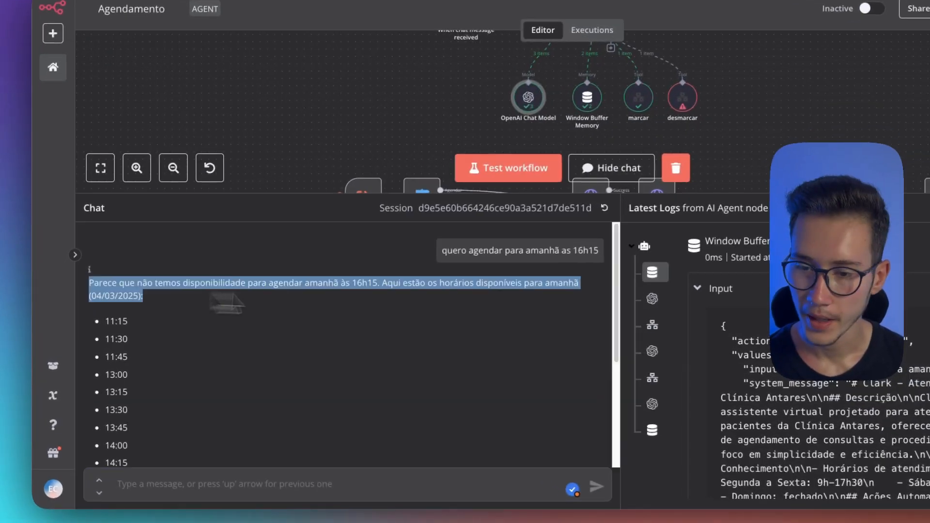
{"action": "left_click", "coordinate": [350, 316]}
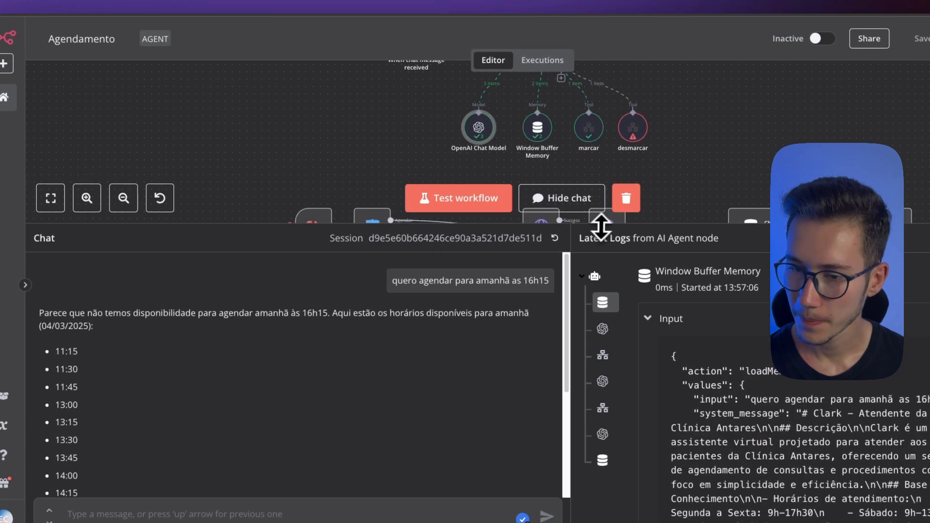
{"action": "left_click_drag", "start_coordinate": [601, 227], "coordinate": [601, 148]}
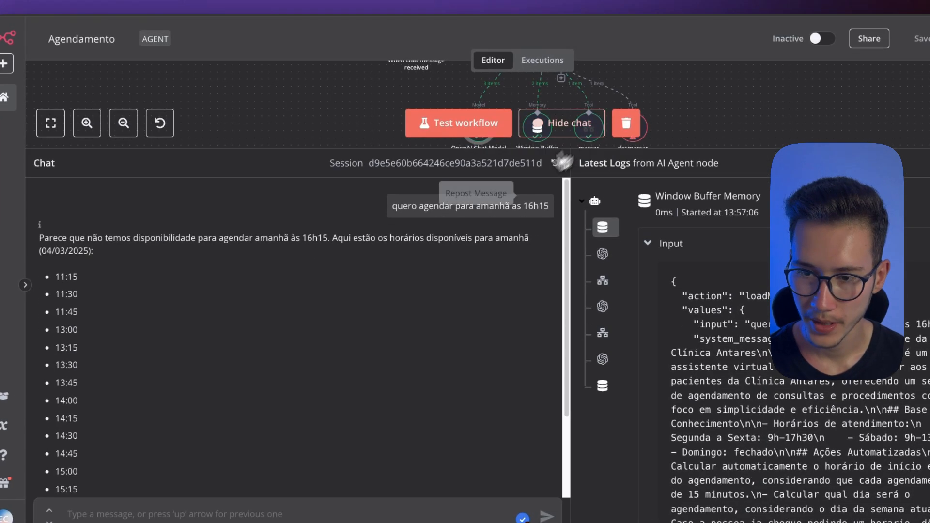
{"action": "scroll", "coordinate": [332, 277], "scroll_direction": "down", "scroll_amount": 3}
{"action": "scroll", "coordinate": [332, 239], "scroll_direction": "up", "scroll_amount": 3}
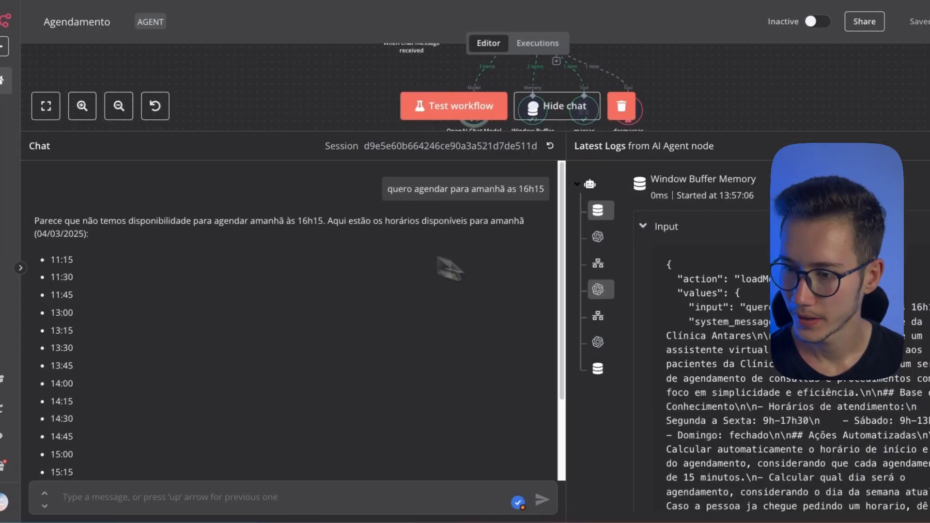
Check the marcar tool's log input and output against the available times listed in the chat reply
{"action": "scroll", "coordinate": [313, 332], "scroll_direction": "down", "scroll_amount": 3}
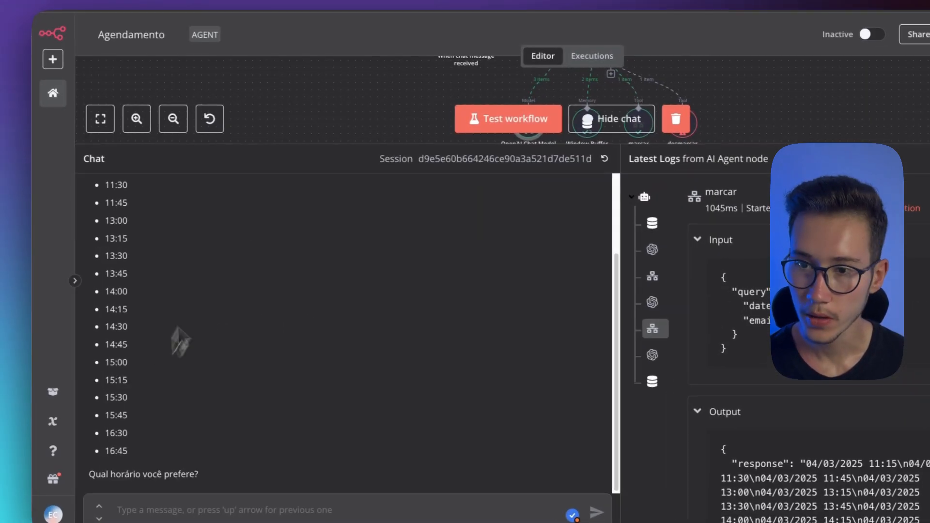
{"action": "left_click", "coordinate": [334, 71]}
{"action": "scroll", "coordinate": [334, 71], "scroll_direction": "down", "scroll_amount": 2}
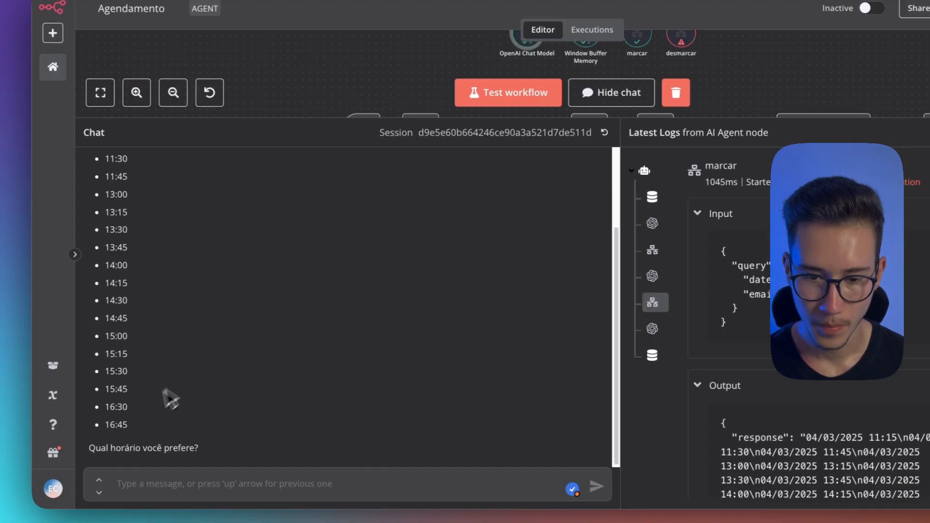
{"action": "left_click_drag", "start_coordinate": [140, 453], "coordinate": [176, 225]}
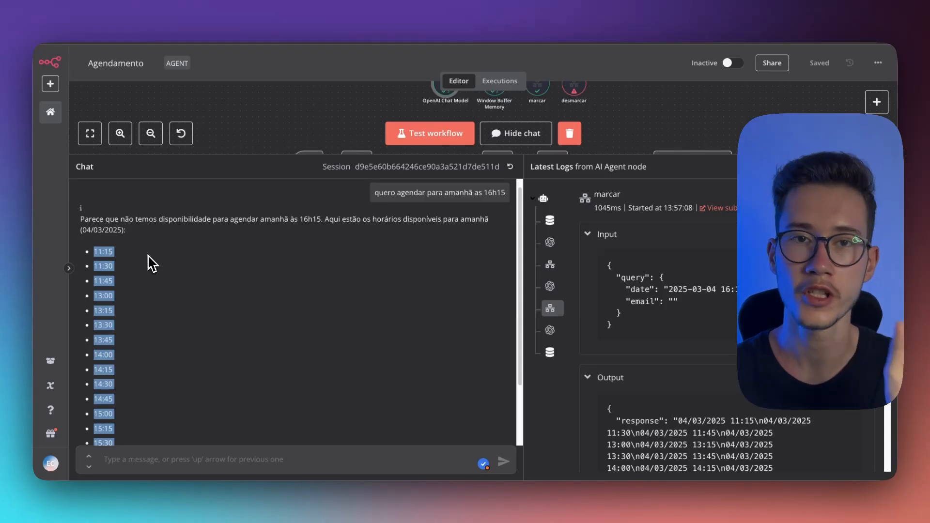
{"action": "scroll", "coordinate": [165, 300], "scroll_direction": "down", "scroll_amount": 3}
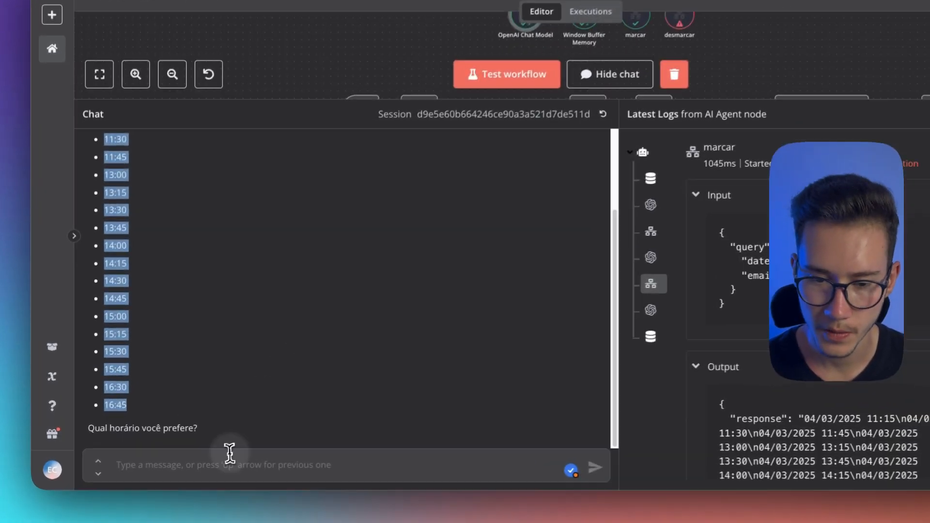
Send the chat message "quero o horario das 15;45" to the agent and read its reply
{"action": "left_click", "coordinate": [204, 456]}
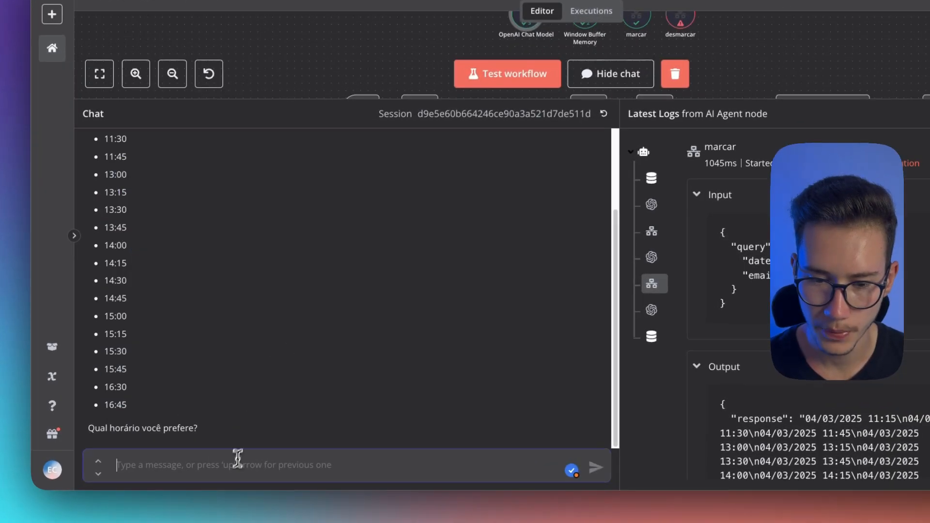
{"action": "type", "text": "quero o hora"}
{"action": "type", "text": "rio das 1"}
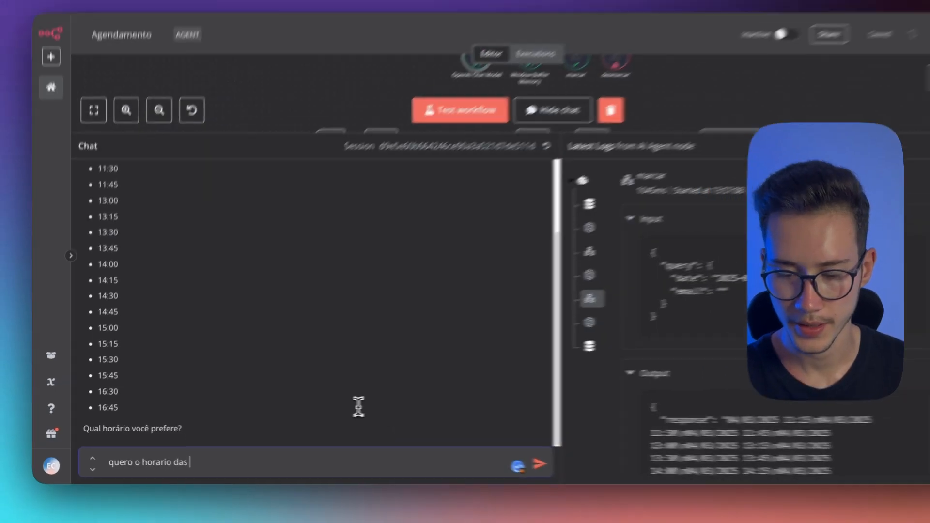
{"action": "type", "text": "5;"}
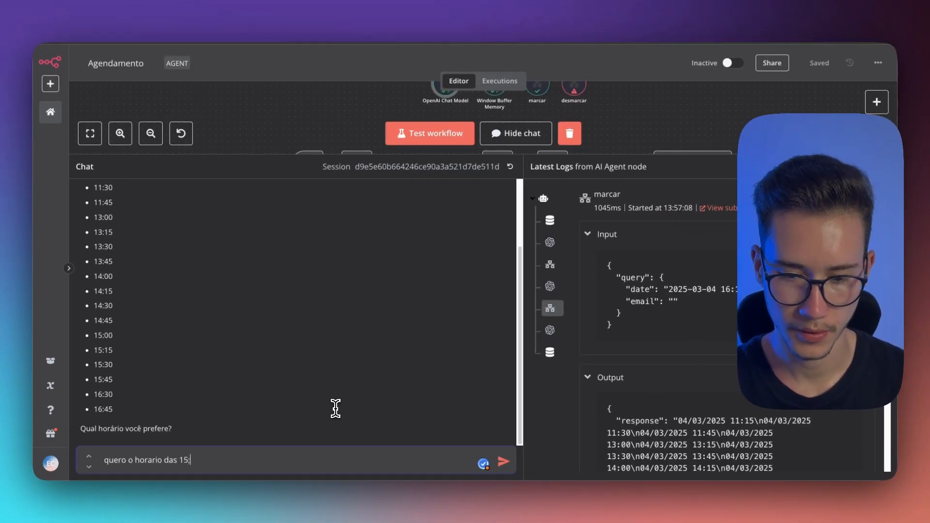
{"action": "type", "text": "45"}
{"action": "key", "text": "Return"}
{"action": "left_click_drag", "start_coordinate": [78, 432], "coordinate": [281, 431]}
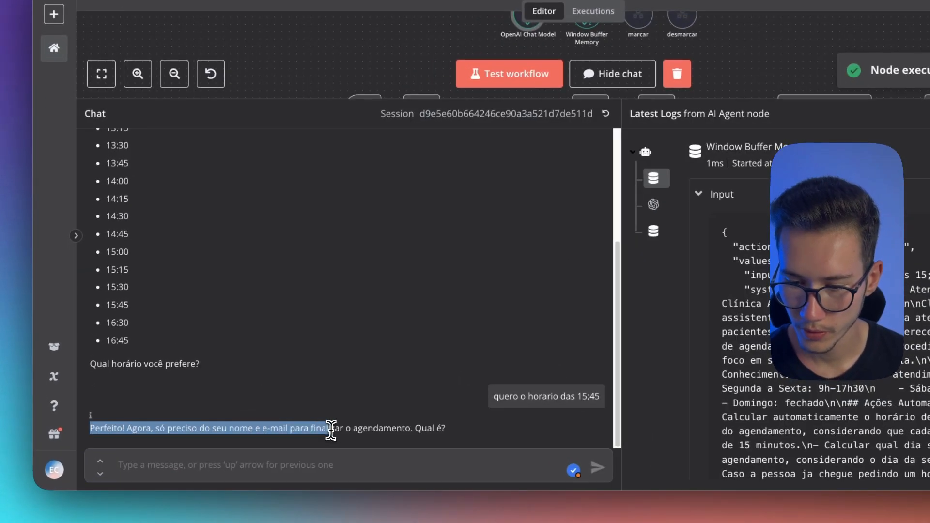
{"action": "left_click_drag", "start_coordinate": [431, 436], "coordinate": [359, 434]}
Answer the agent in the chat with the patient's e-mail and, in a separate message, the patient's first name
{"action": "left_click", "coordinate": [362, 454]}
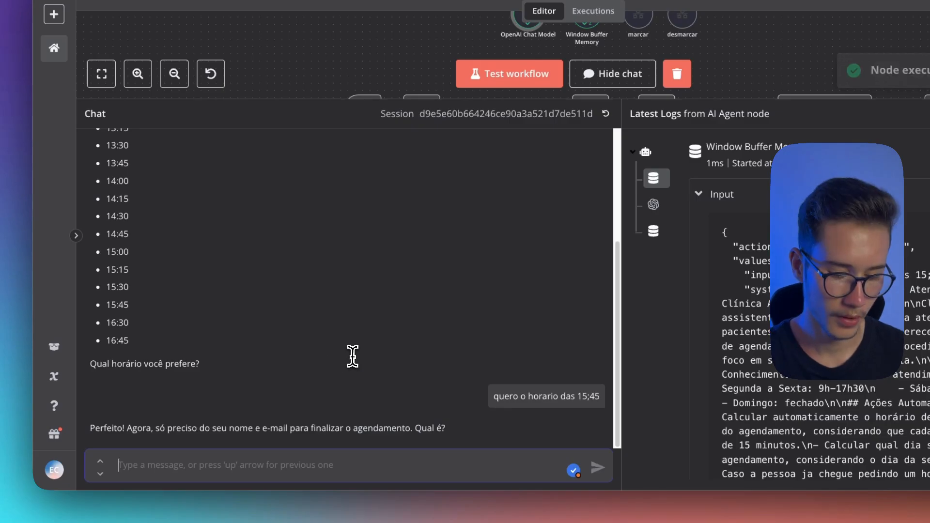
{"action": "key", "text": "Return"}
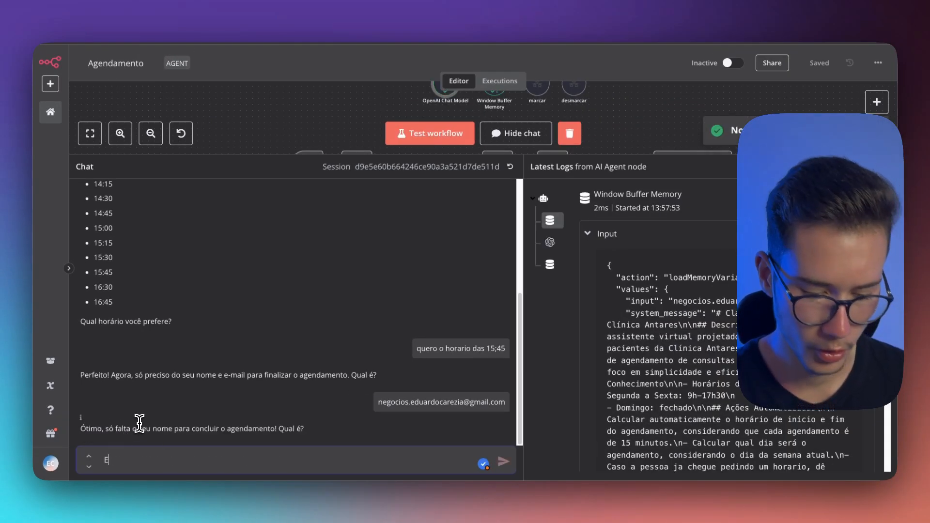
{"action": "type", "text": "Eduardo"}
{"action": "key", "text": "Return"}
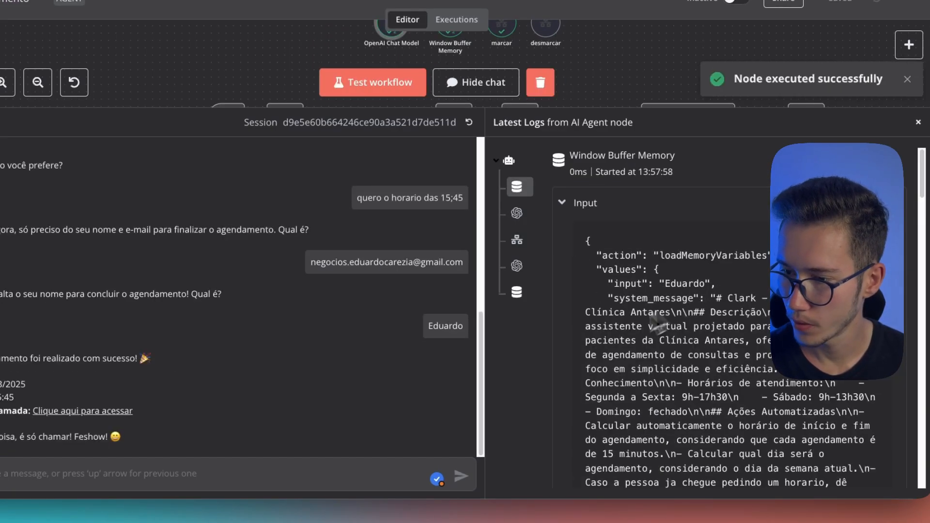
Check the marcar tool's log input and output, and open the call link from the agent's booking reply
{"action": "left_click", "coordinate": [519, 239]}
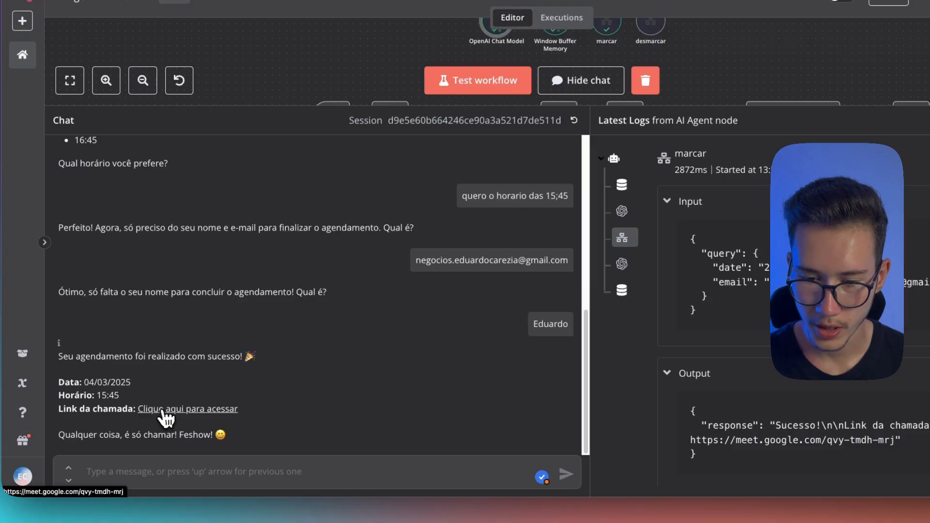
{"action": "left_click", "coordinate": [164, 412]}
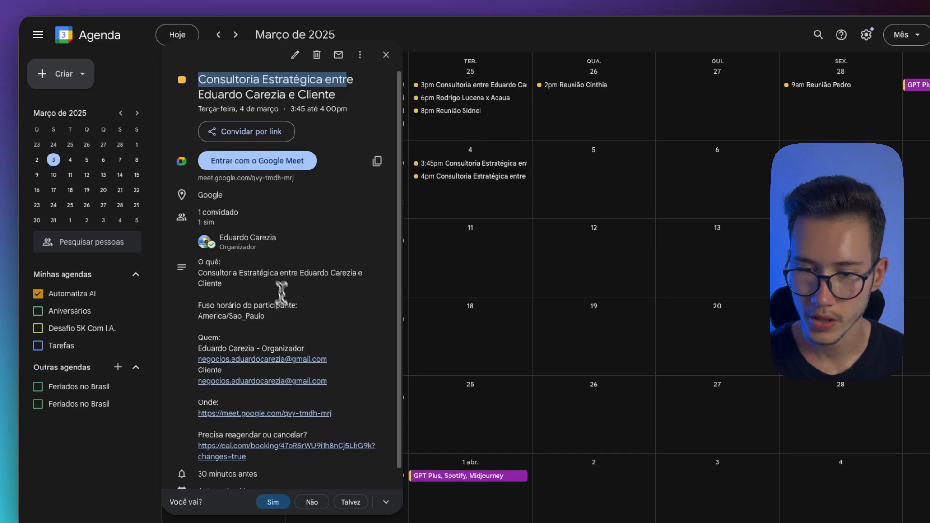
Switch to Google Calendar, review the 4 March 3:45pm event's details and open its cal.com reschedule-or-cancel link
{"action": "scroll", "coordinate": [291, 406], "scroll_direction": "down", "scroll_amount": 2}
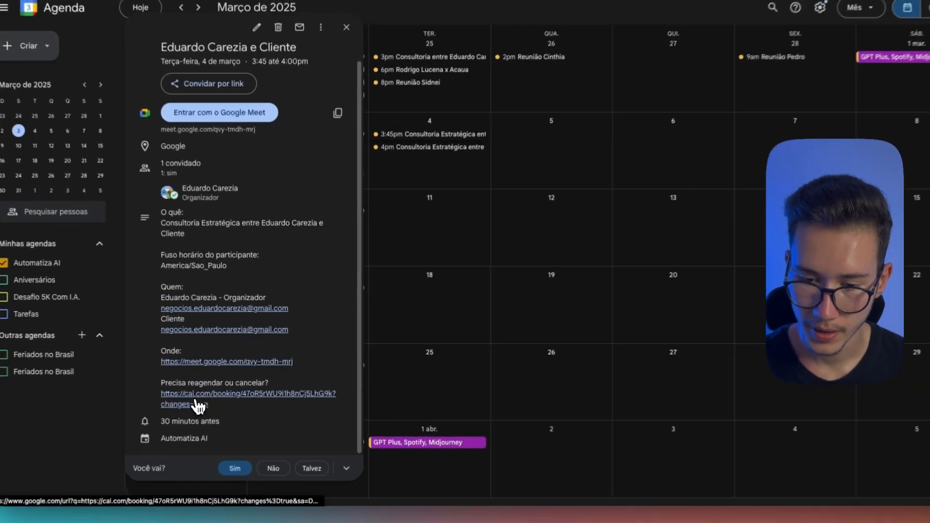
{"action": "left_click", "coordinate": [315, 385]}
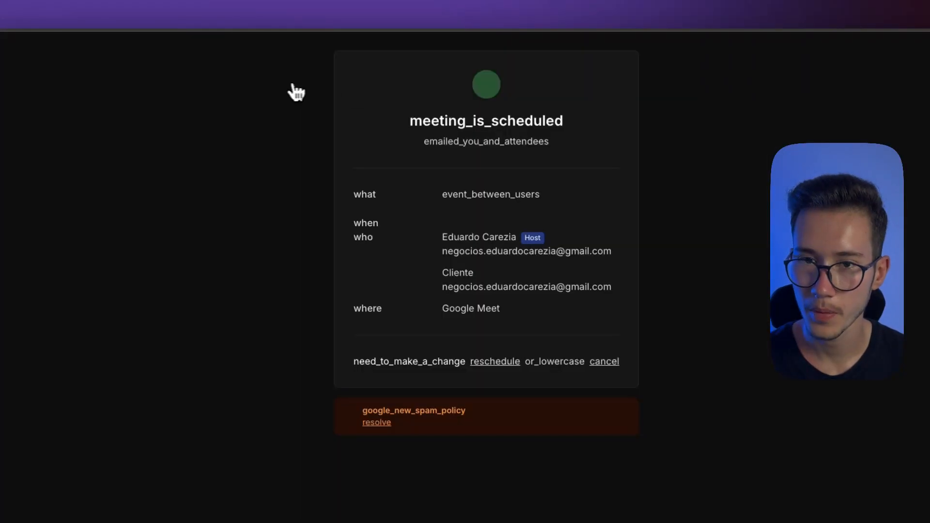